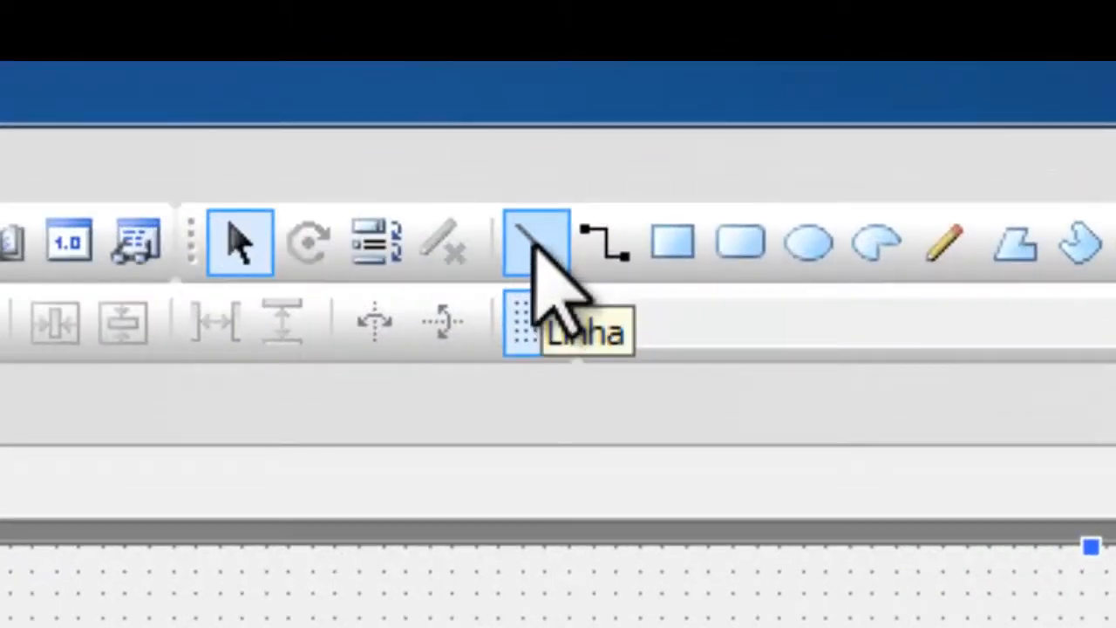
Step: Draw a short vertical line in the upper part of the TelaInicial screen
left_click(539, 251)
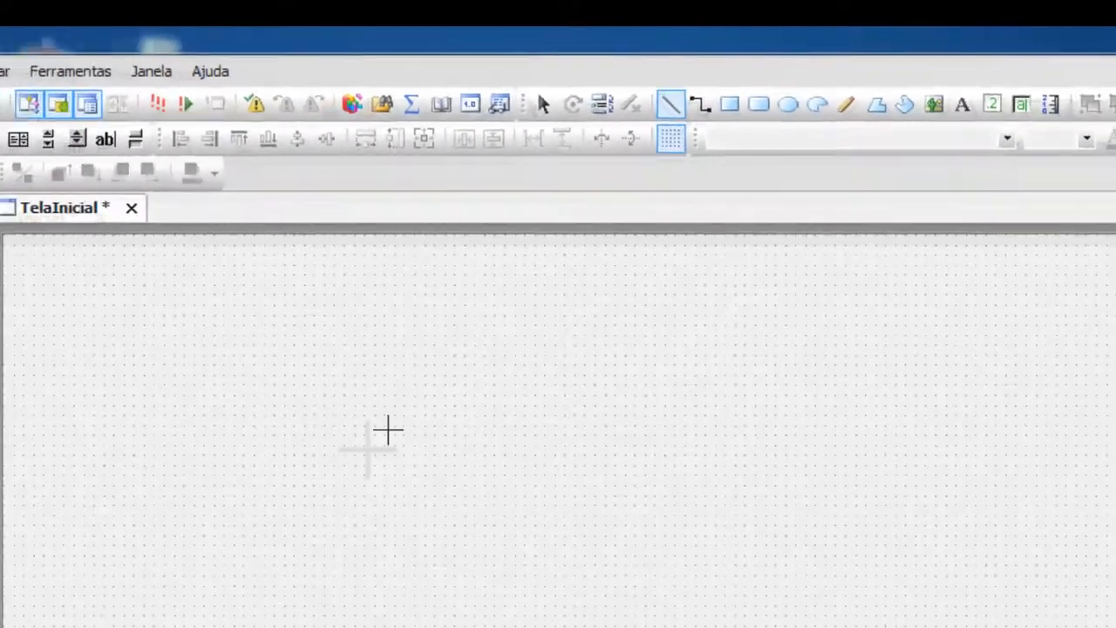
left_click(388, 430)
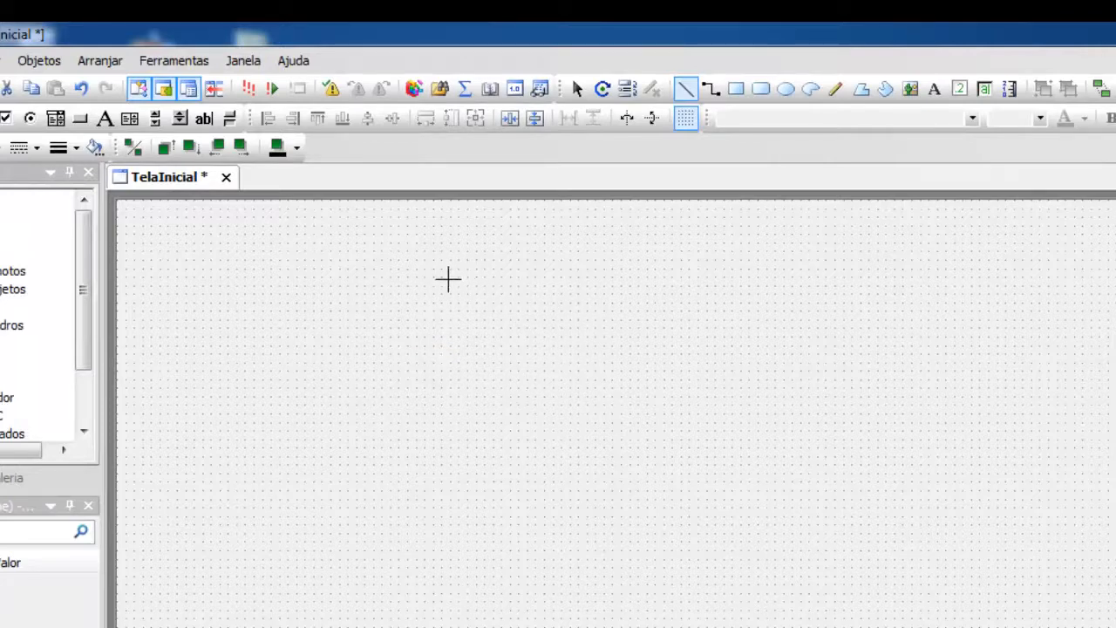
left_click_drag(445, 278, 442, 362)
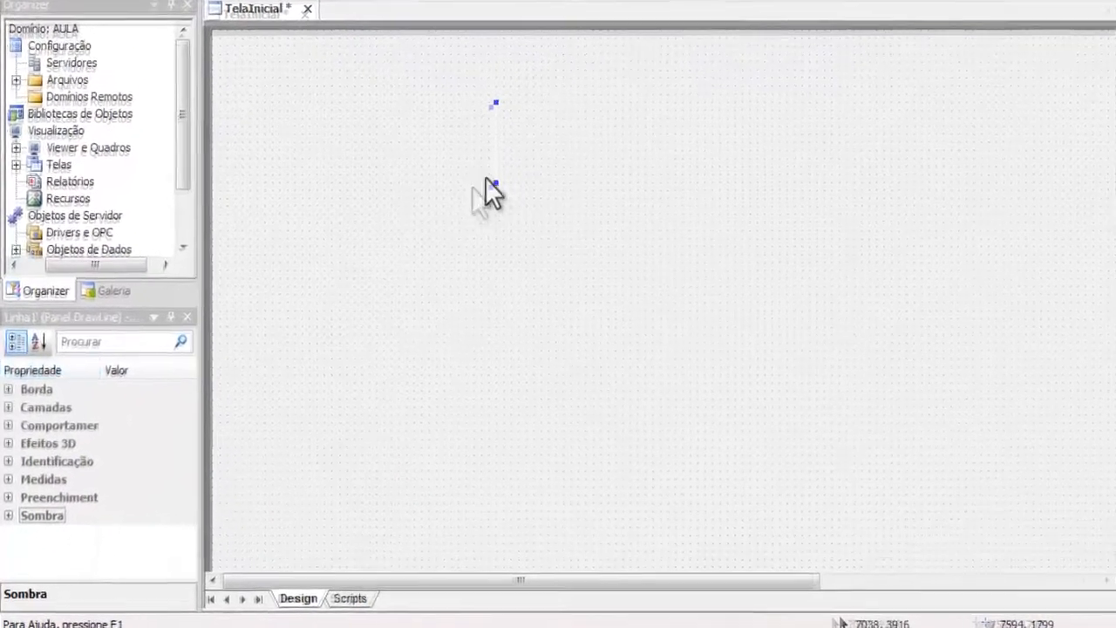
Step: Select the vertical line and set its border colour to black
left_click(538, 177)
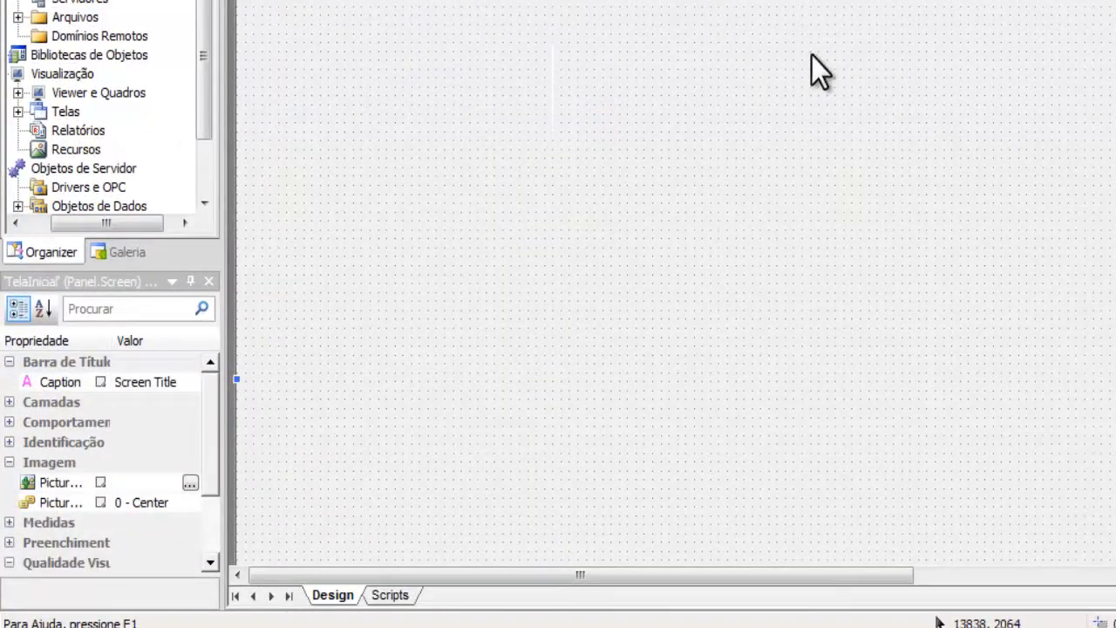
left_click(551, 83)
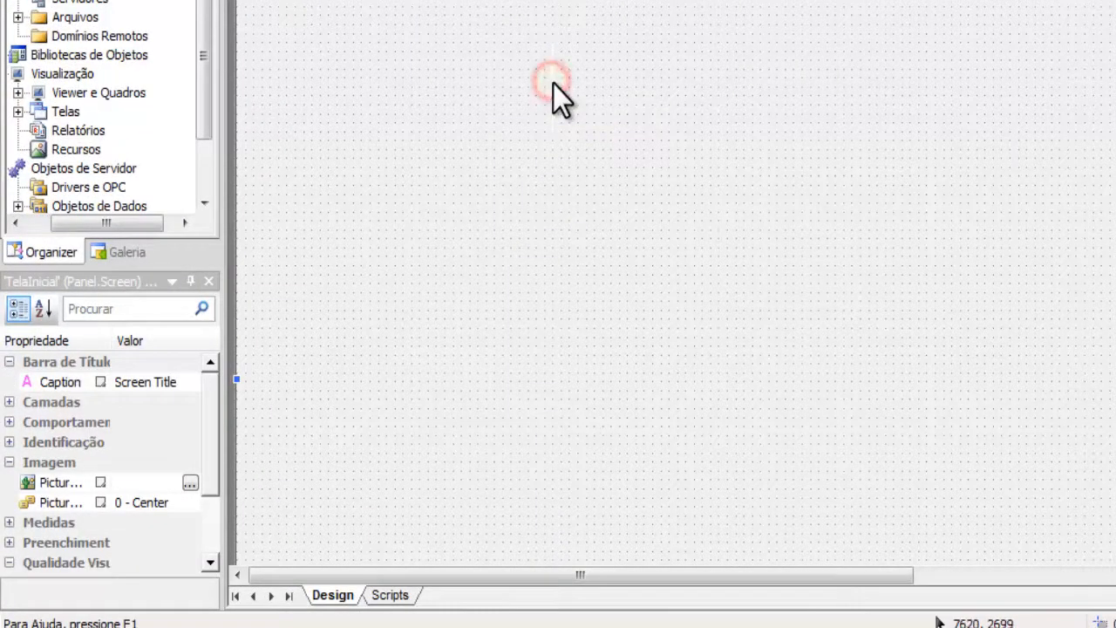
left_click_drag(593, 29, 535, 141)
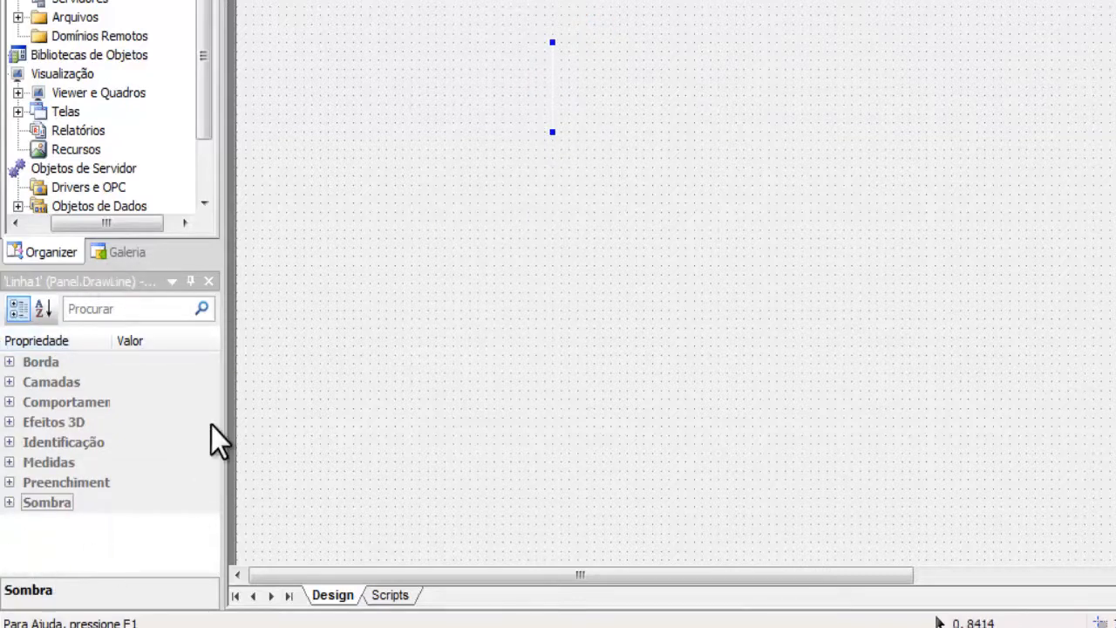
left_click(10, 362)
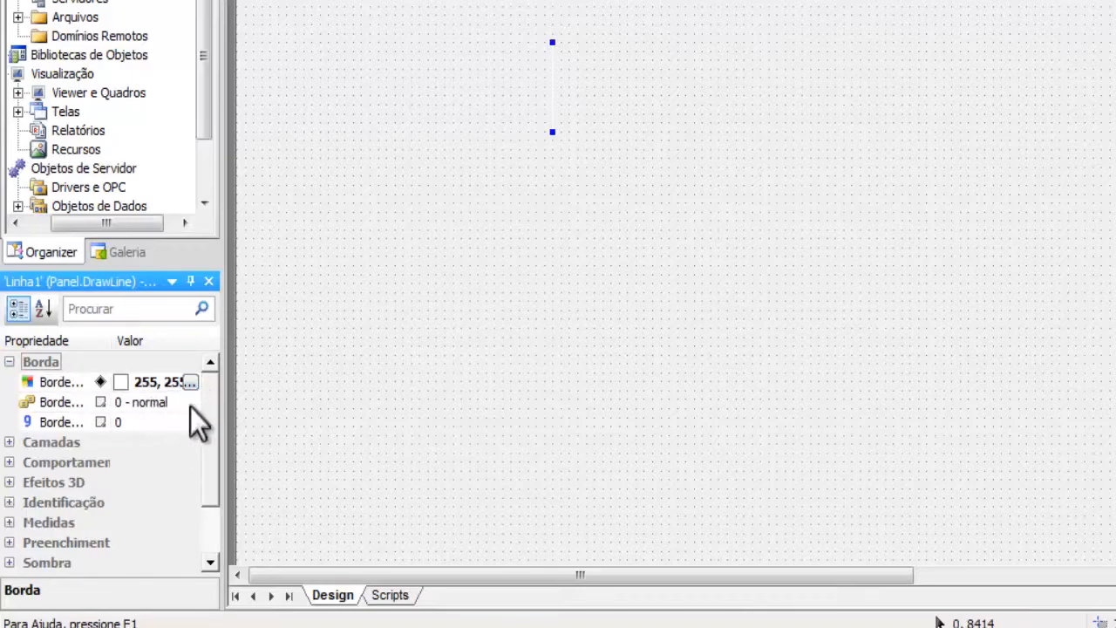
left_click(193, 384)
left_click(778, 334)
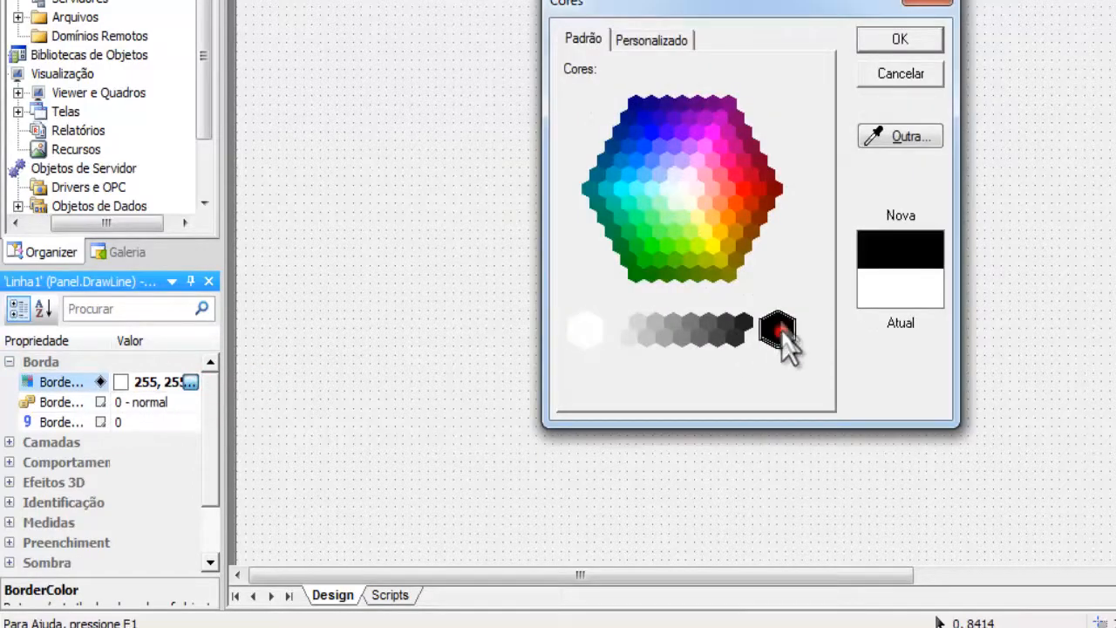
left_click(895, 41)
Step: Lengthen the vertical line downward to a height of about 6191, keeping its upper end in place
left_click(667, 137)
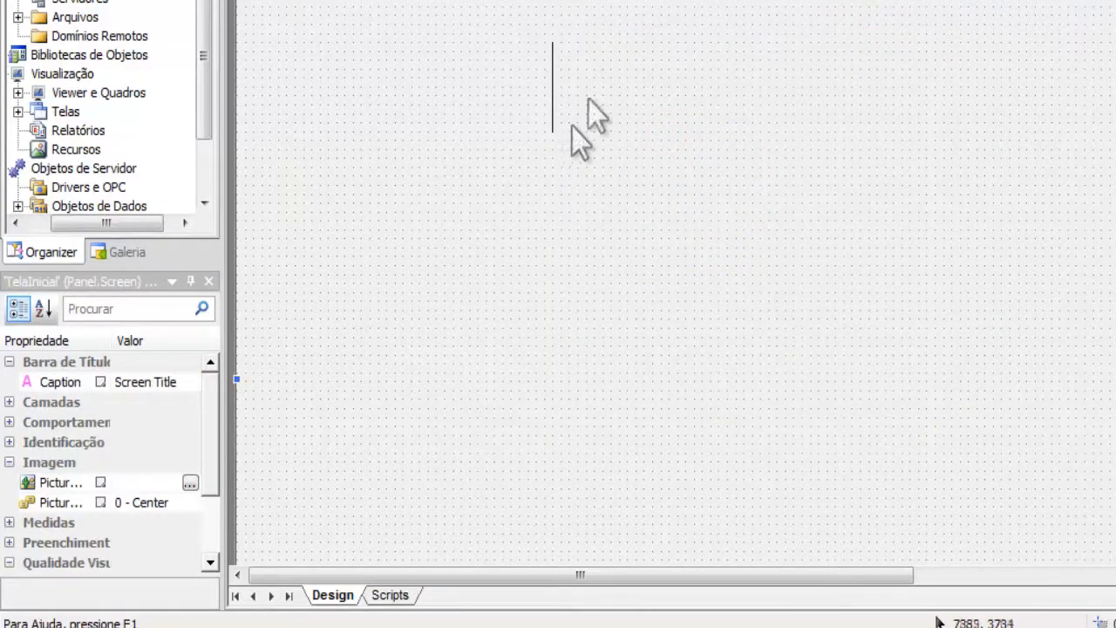
left_click(553, 87)
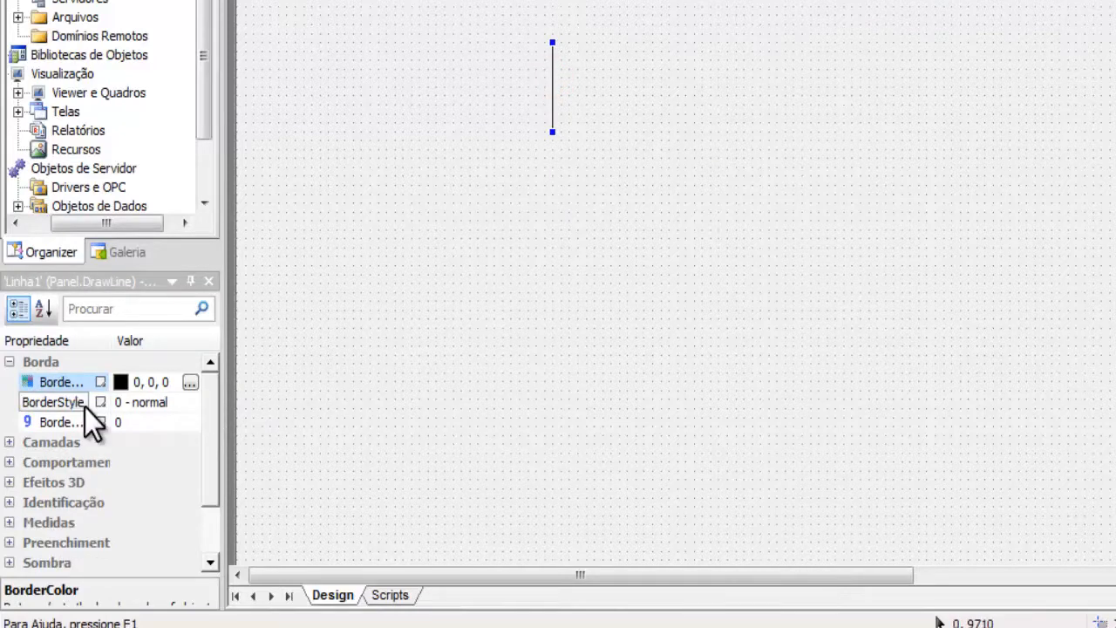
left_click_drag(553, 132, 551, 318)
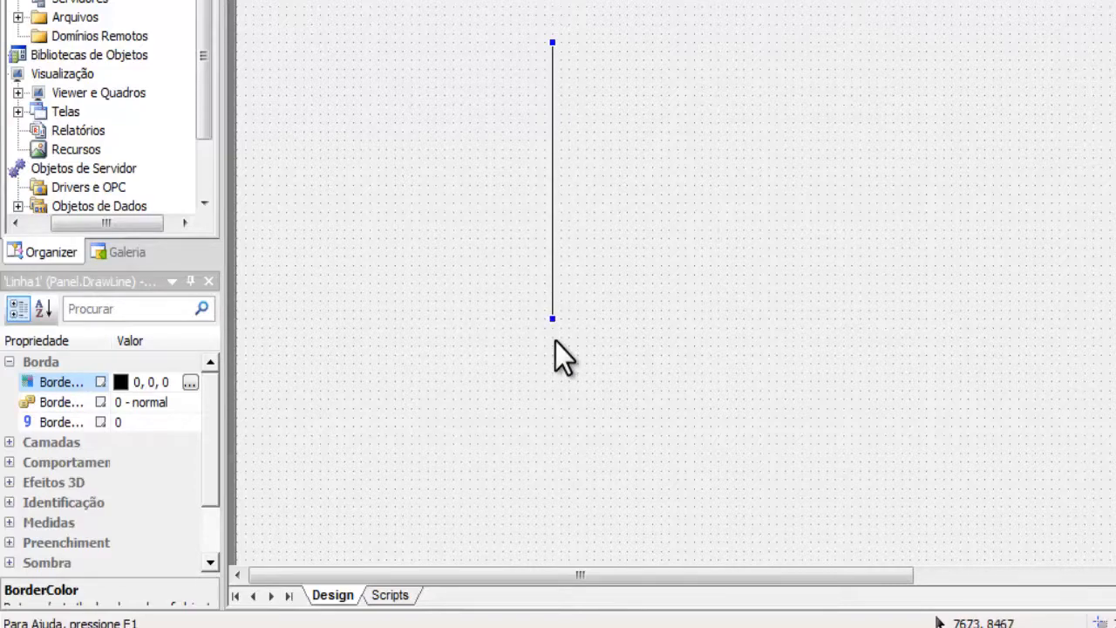
Step: Try the line's border styles dash, dot, dashDot, dashDotDot and null in turn, and return it to normal
left_click(179, 407)
left_click(191, 402)
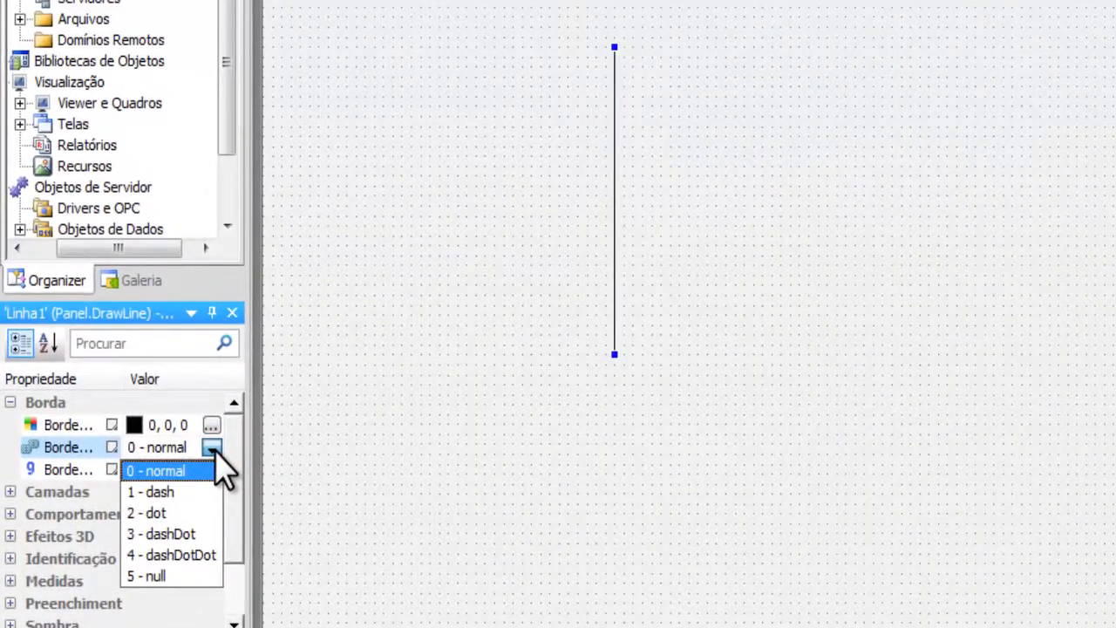
left_click(186, 492)
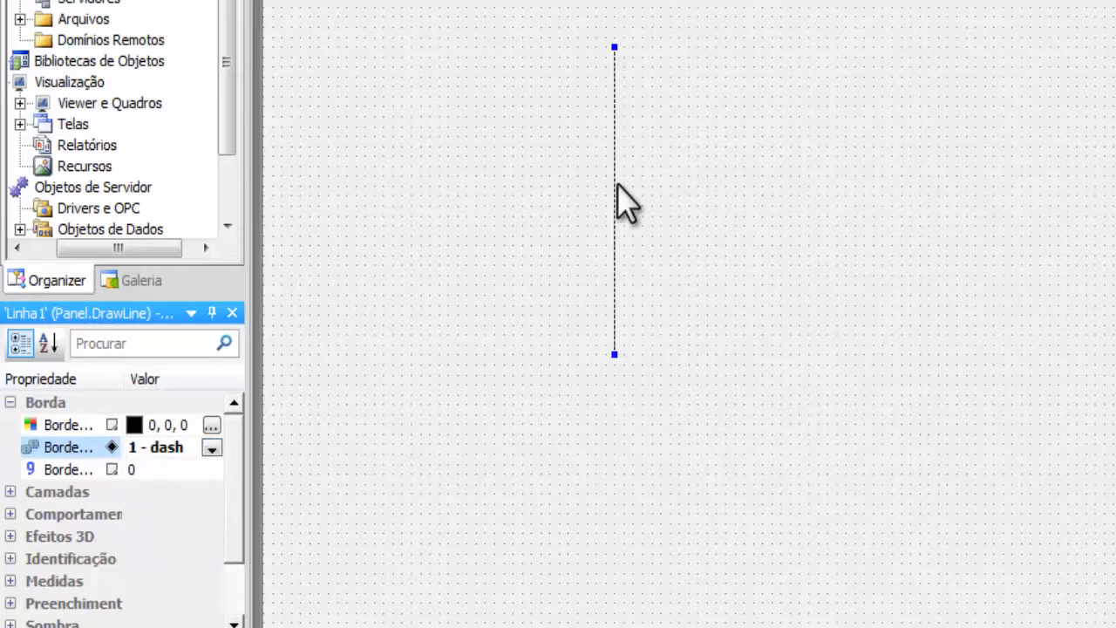
left_click(213, 448)
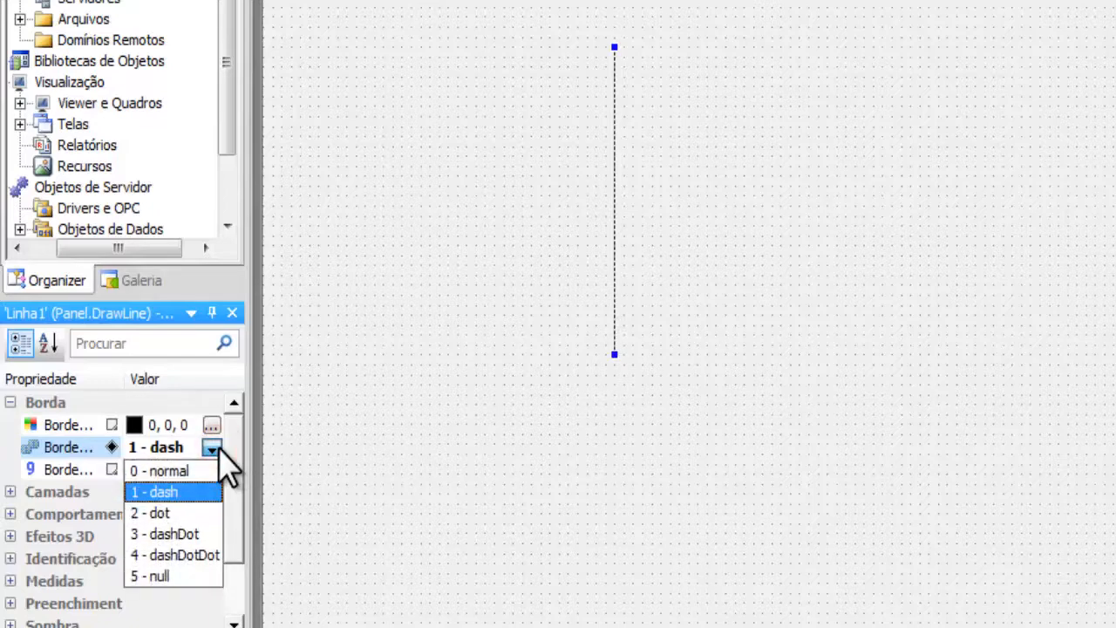
left_click(196, 515)
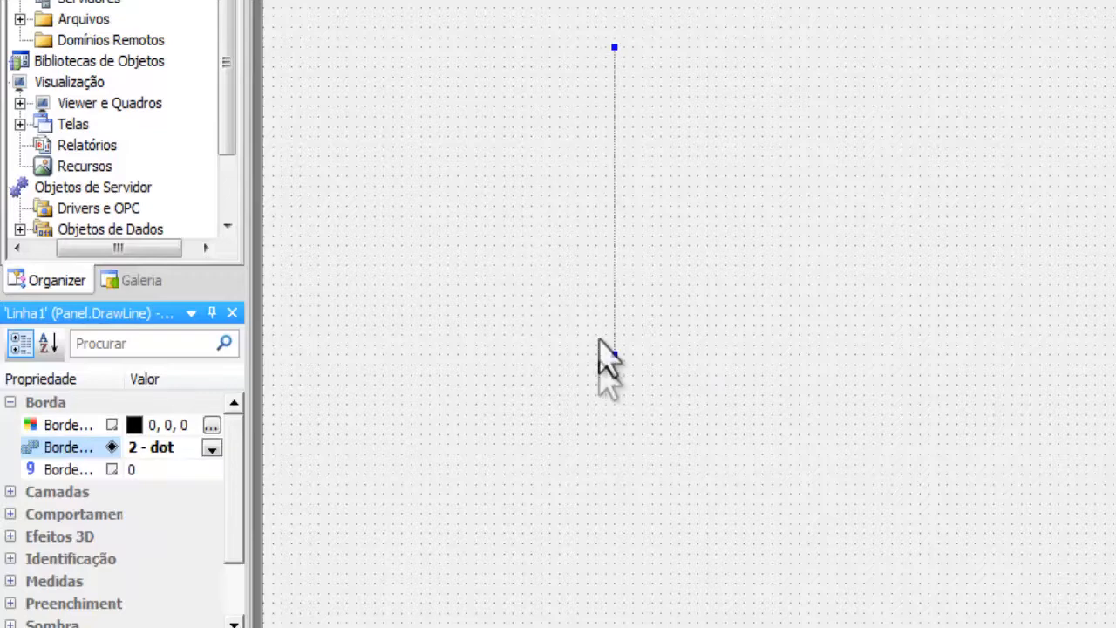
left_click(210, 448)
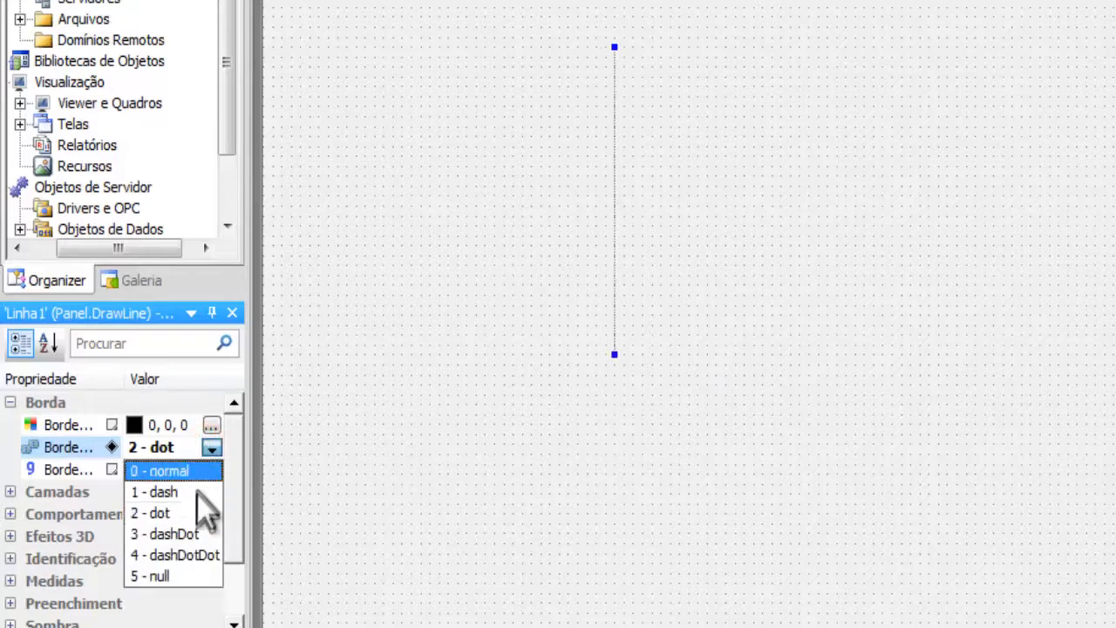
left_click(186, 539)
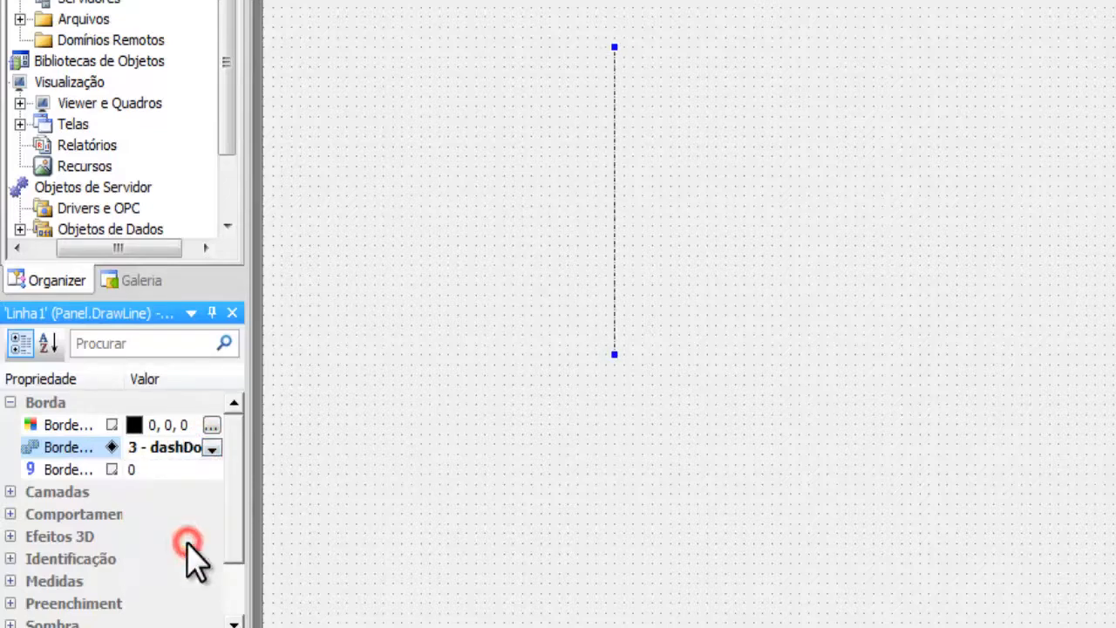
left_click(214, 448)
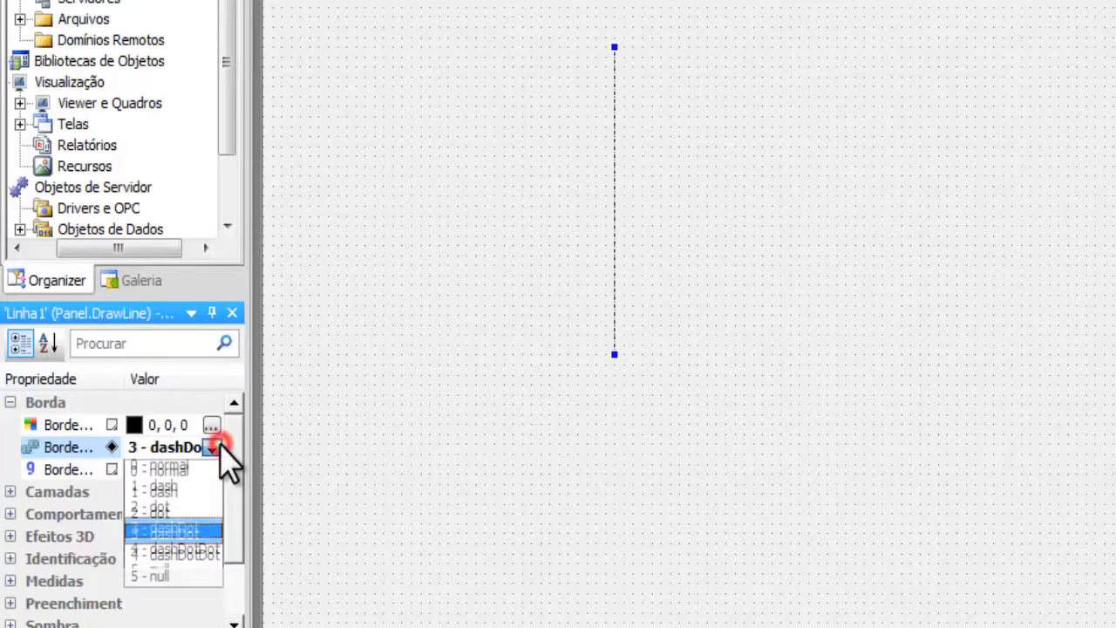
left_click(202, 554)
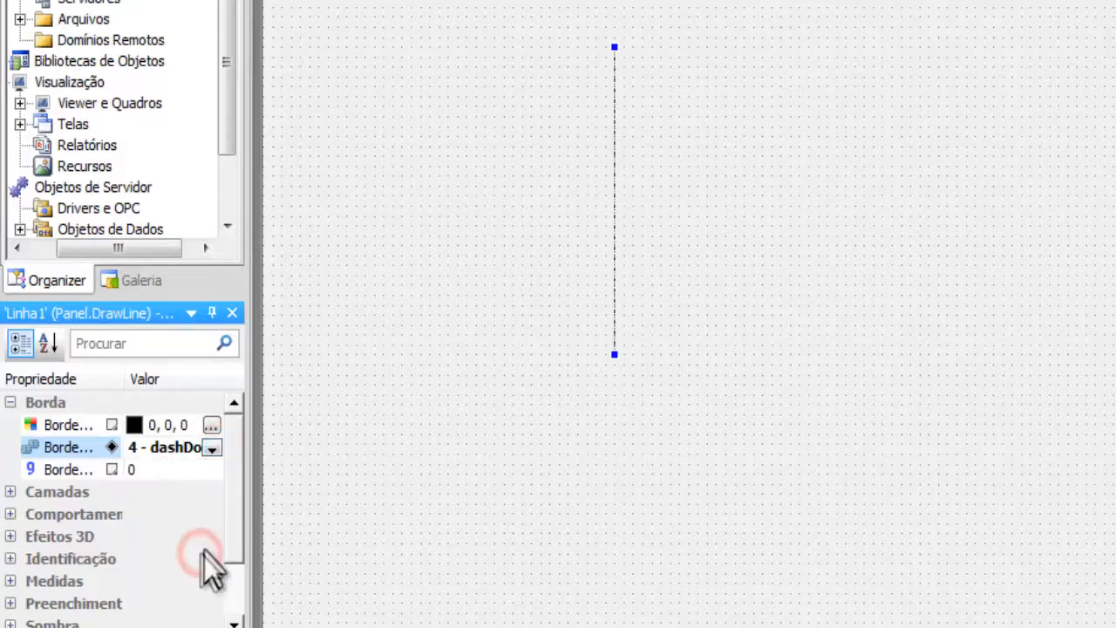
left_click(216, 448)
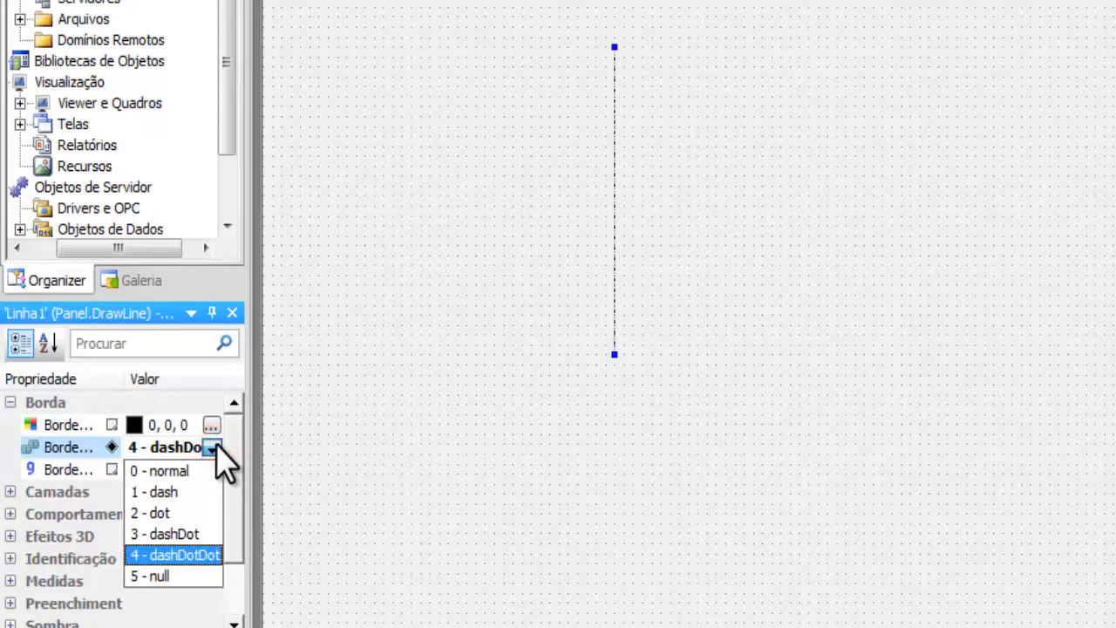
left_click(197, 575)
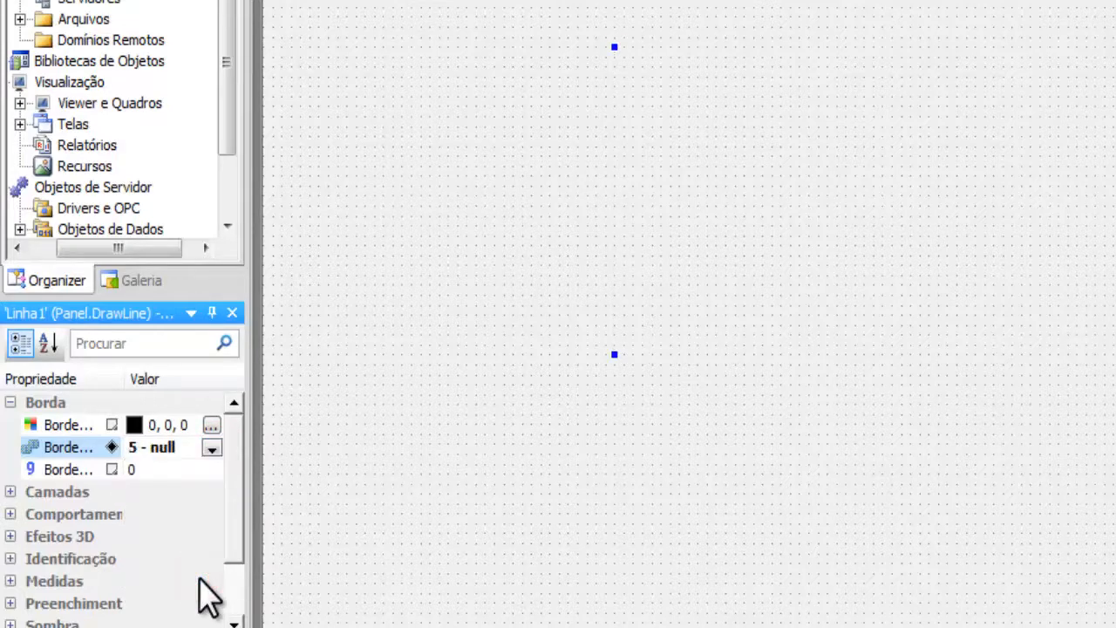
left_click(212, 448)
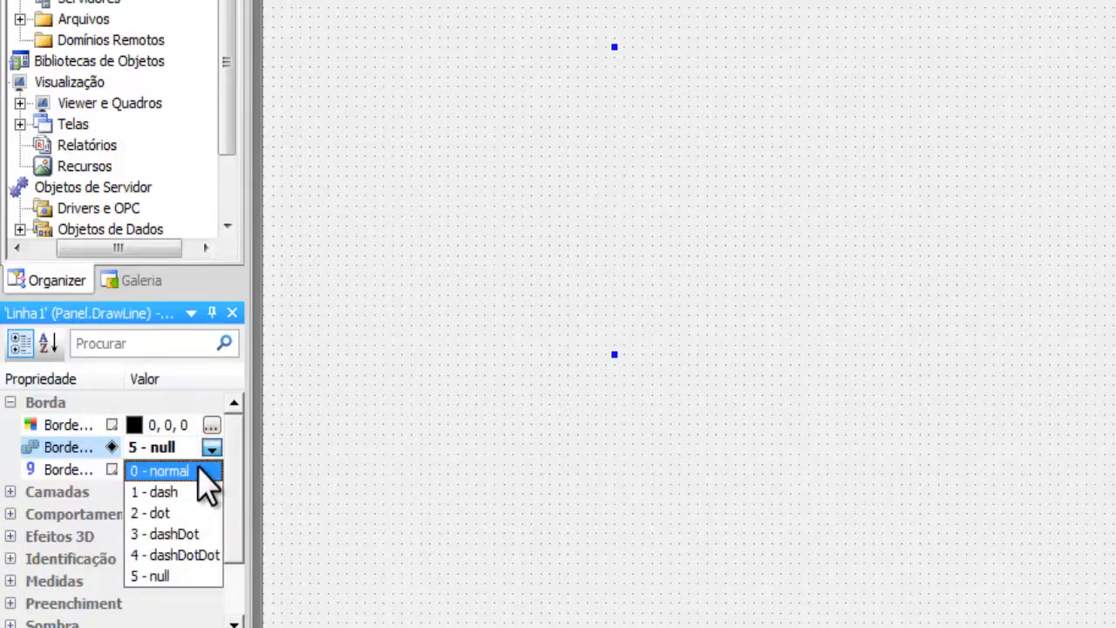
left_click(202, 471)
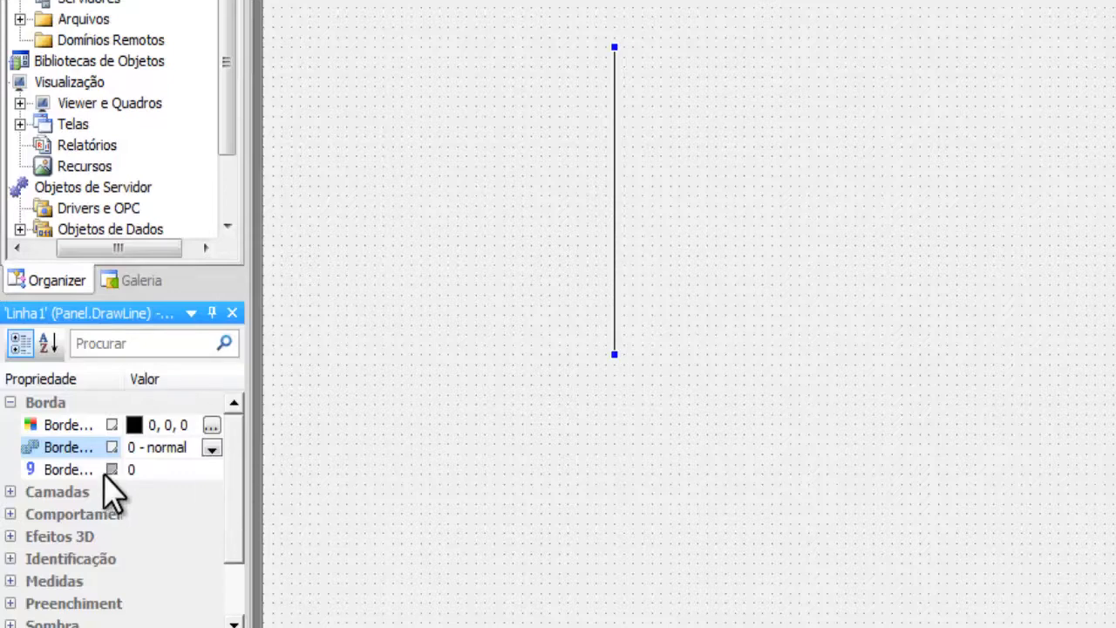
Step: Set the vertical line's border width to 50
left_click(210, 471)
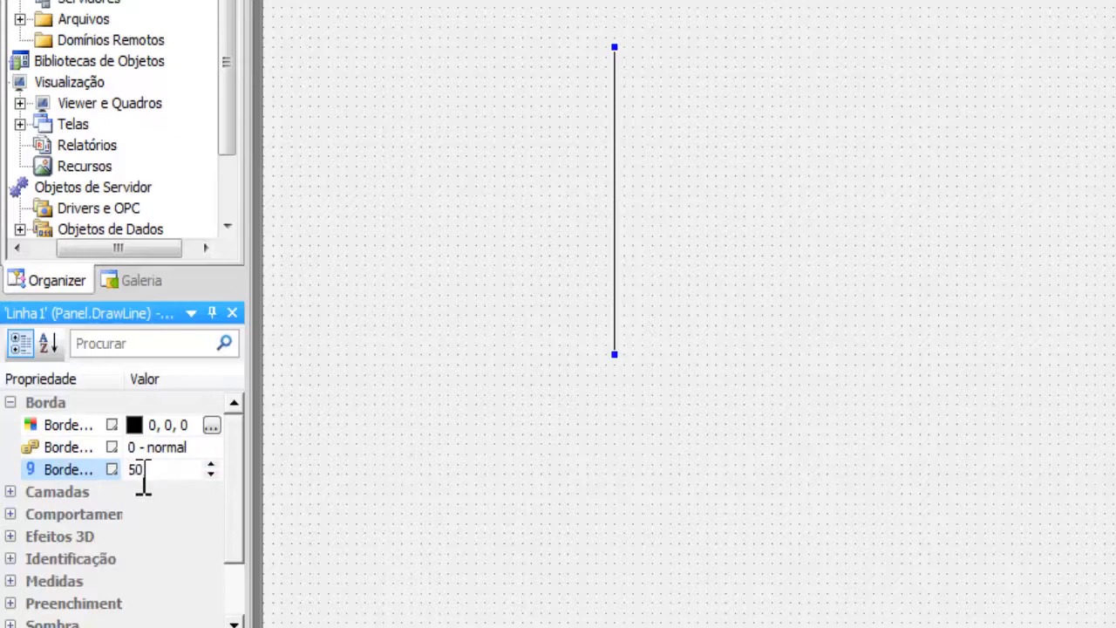
key("Return")
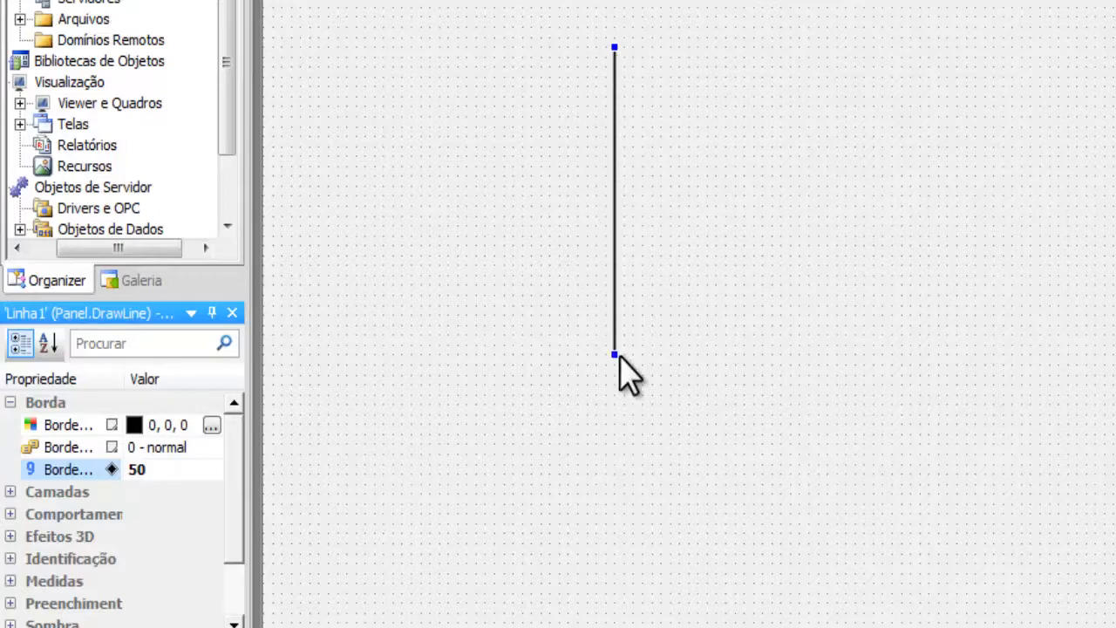
left_click(166, 471)
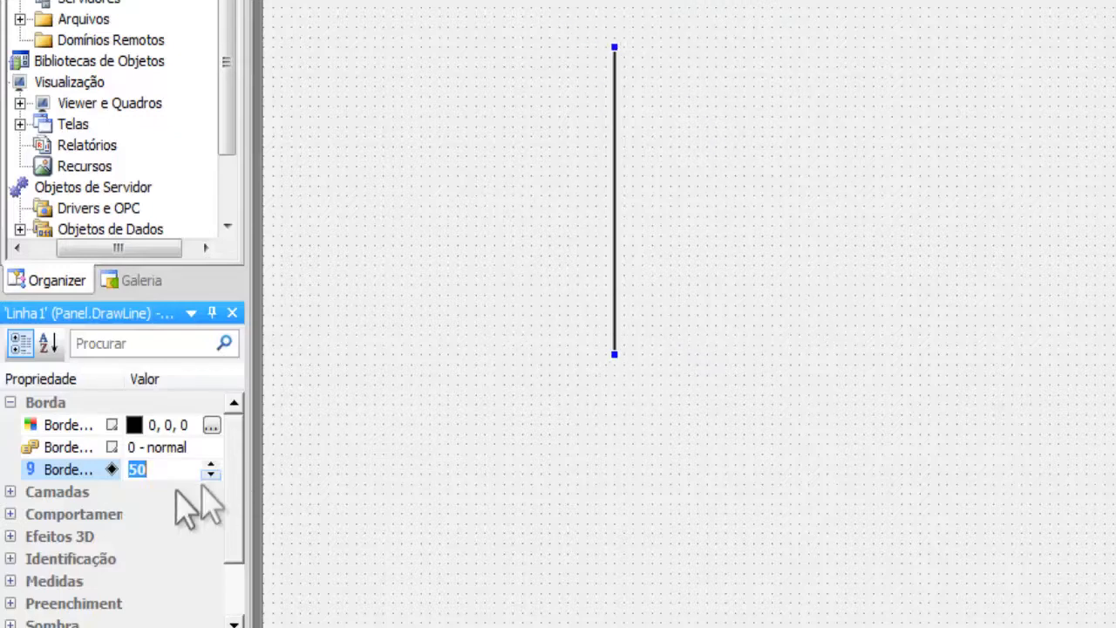
Step: Examine the line's properties in the Camadas, Comportamento, Efeitos 3D and Identificação groups, collapsing each after viewing
left_click(9, 402)
left_click(9, 424)
left_click(9, 425)
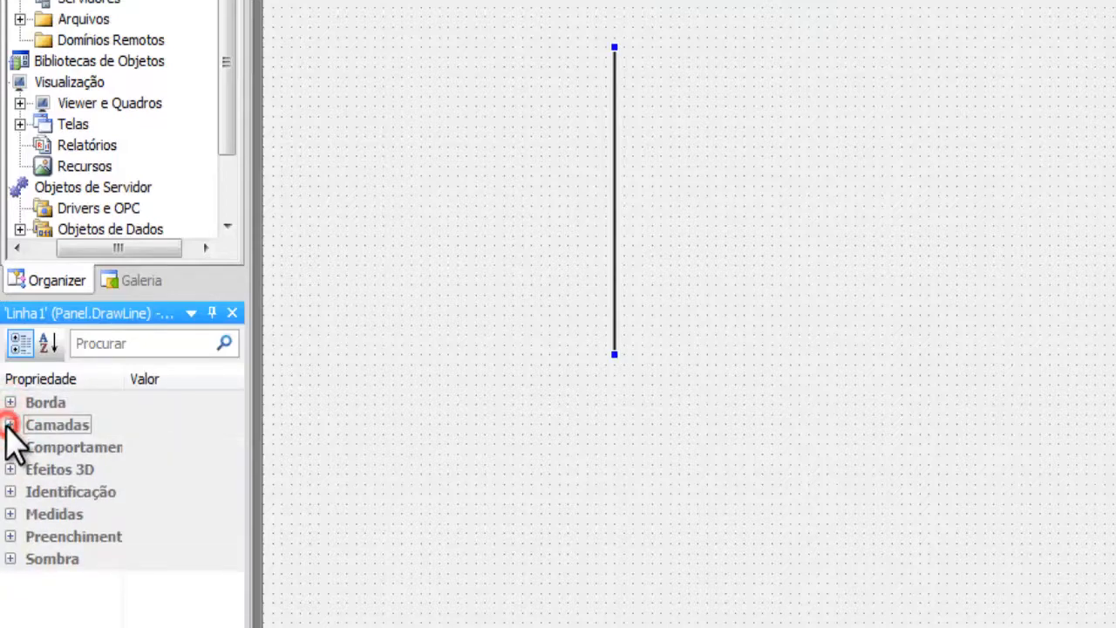
left_click(10, 446)
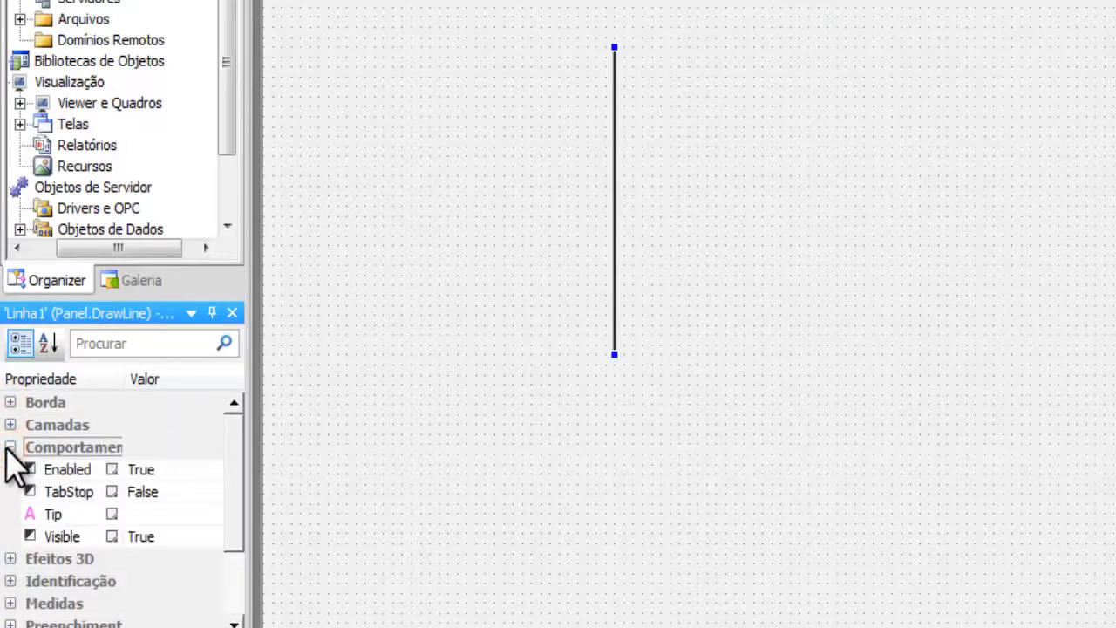
left_click(10, 446)
left_click(10, 469)
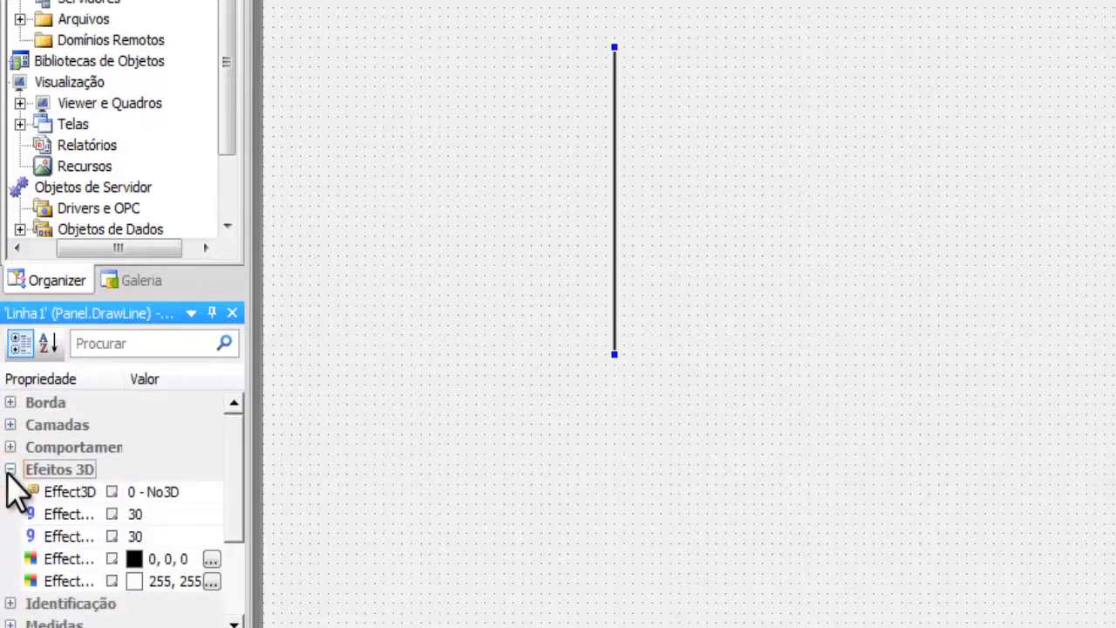
left_click(10, 469)
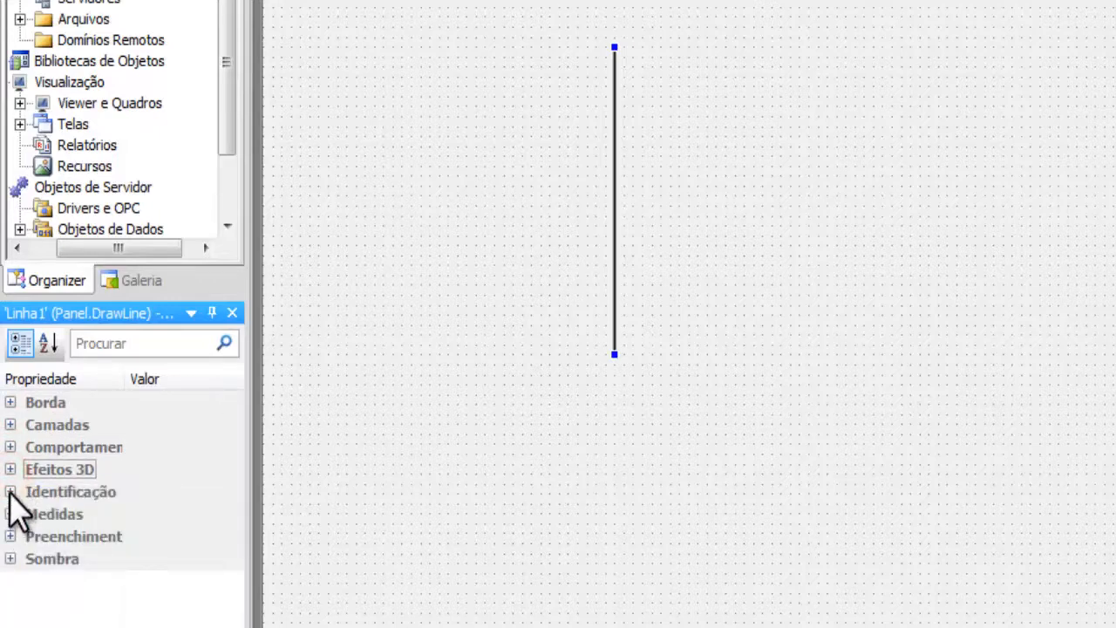
left_click(10, 492)
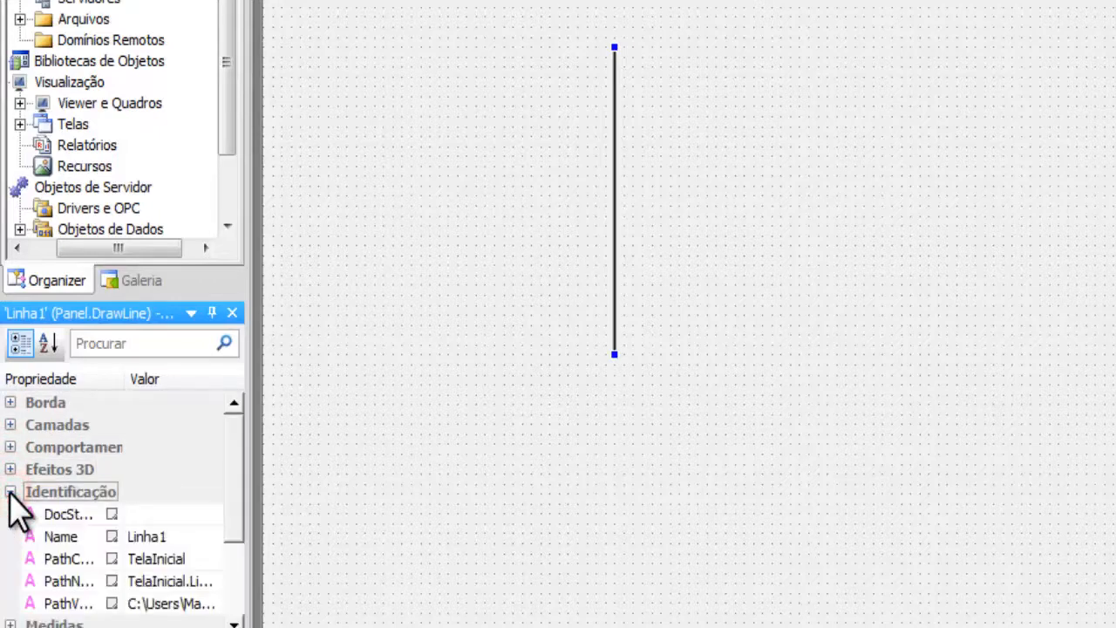
left_click(10, 491)
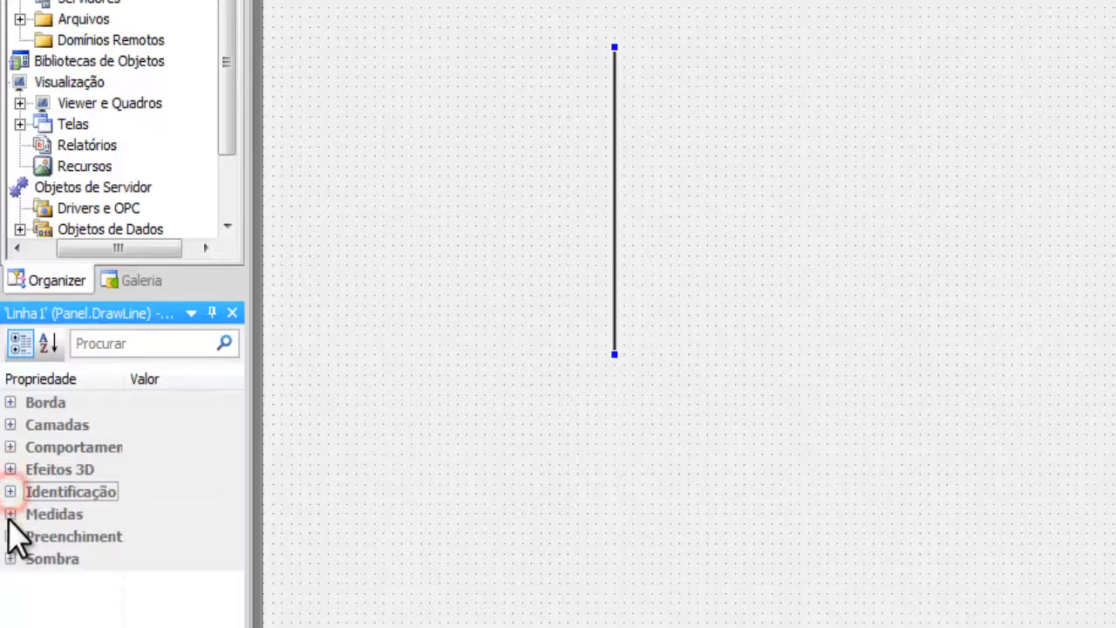
Step: Show the line's Medidas properties and shorten it from its lower end to a height of about 1799
left_click(10, 514)
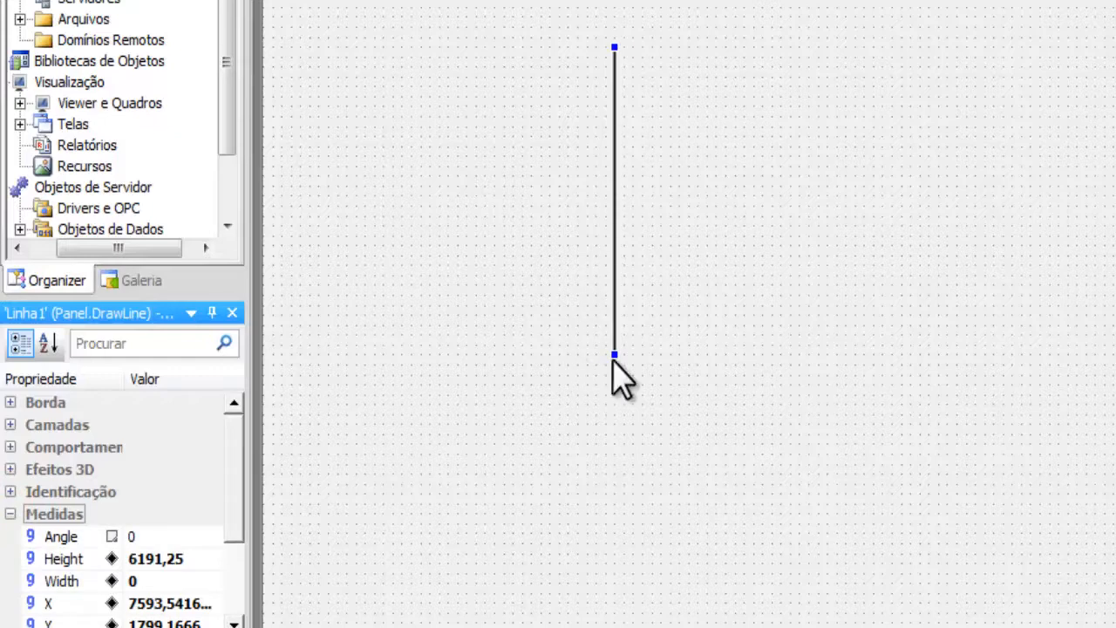
left_click_drag(611, 356, 617, 139)
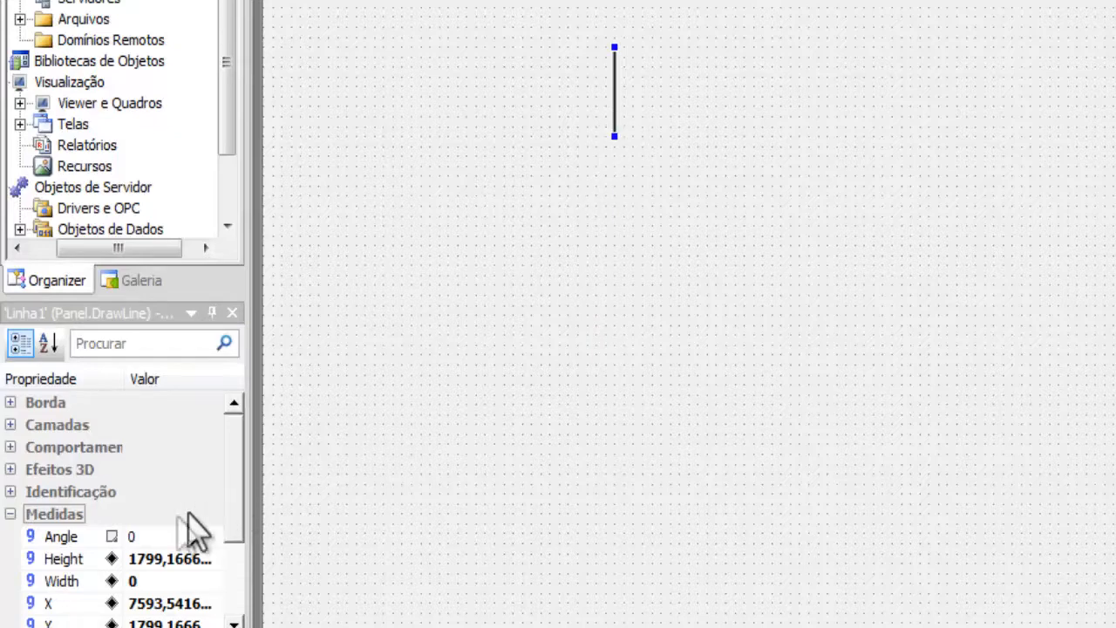
left_click(11, 514)
Step: Examine the line's properties in the Preenchimento and Sombra groups, collapsing each group after viewing
left_click(7, 535)
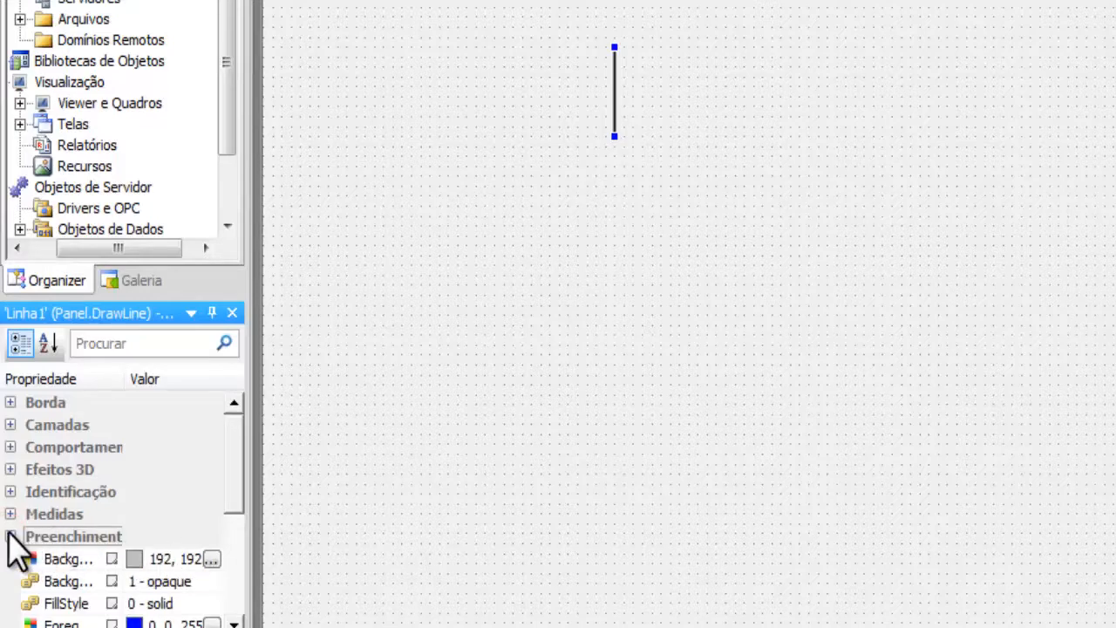
left_click(10, 536)
left_click(9, 559)
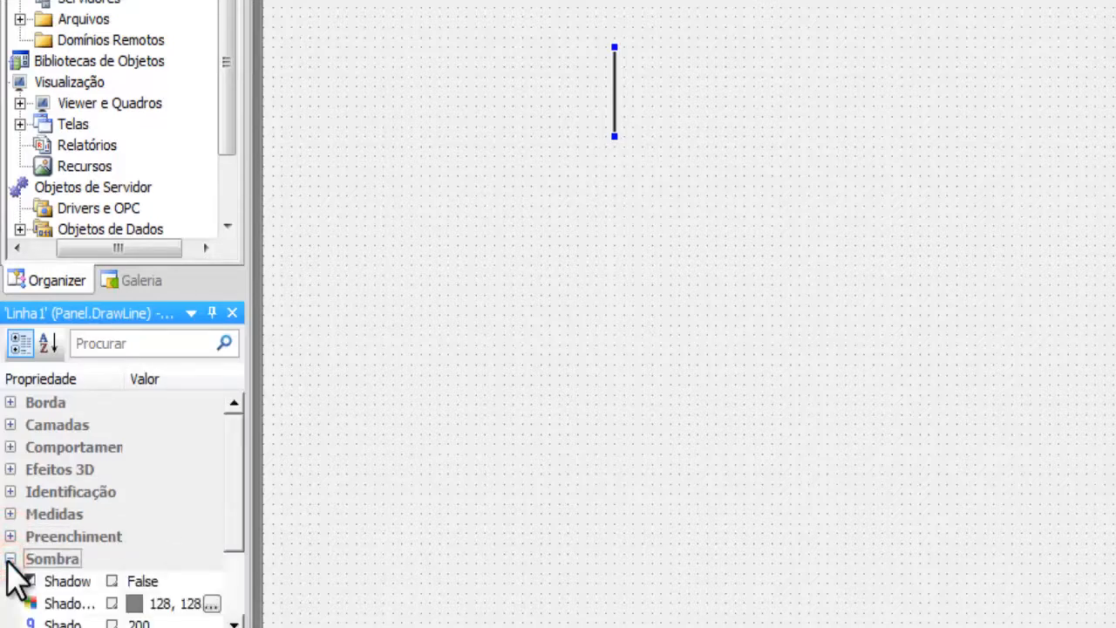
left_click(9, 559)
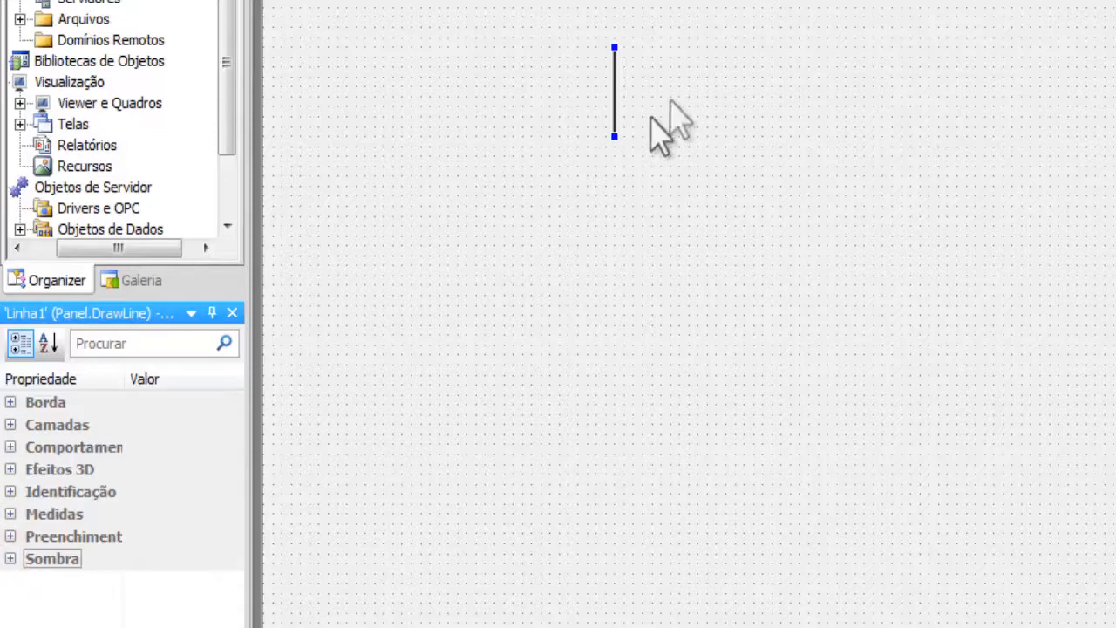
Step: Lengthen the vertical line downward, and draw a connector from its upper end through two points on its right side to its midpoint
left_click_drag(615, 139, 614, 368)
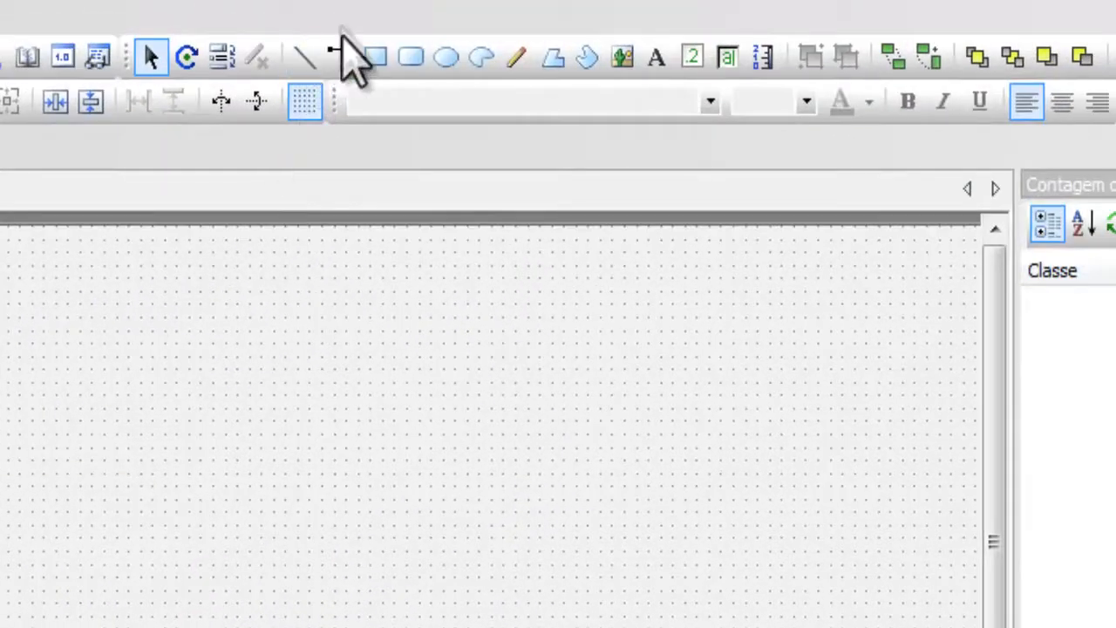
left_click(341, 54)
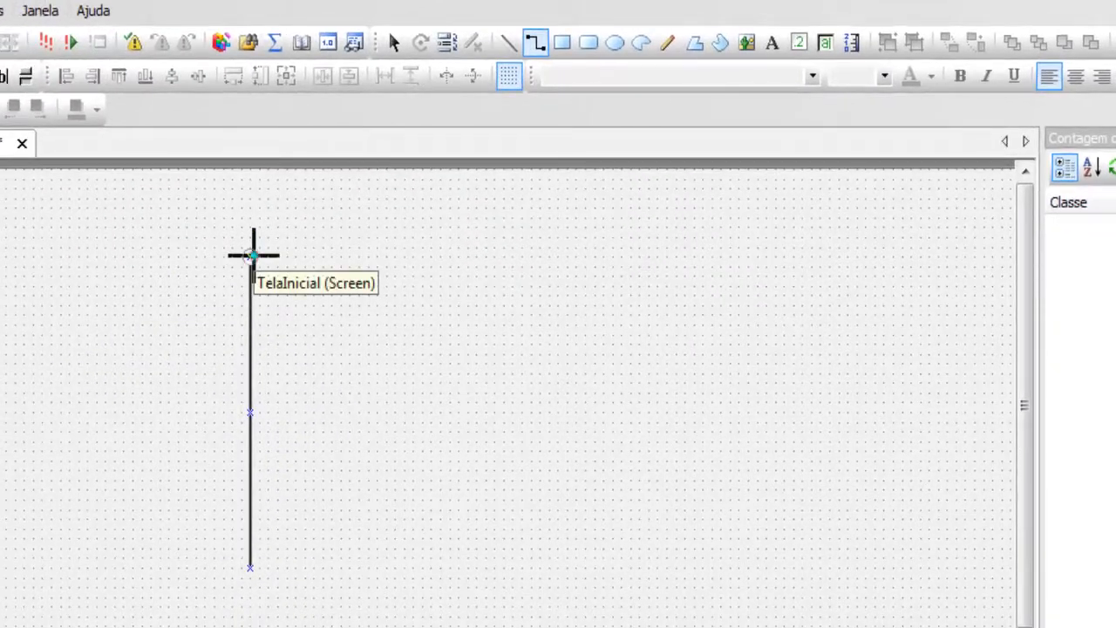
left_click(251, 255)
left_click(346, 330)
left_click(356, 442)
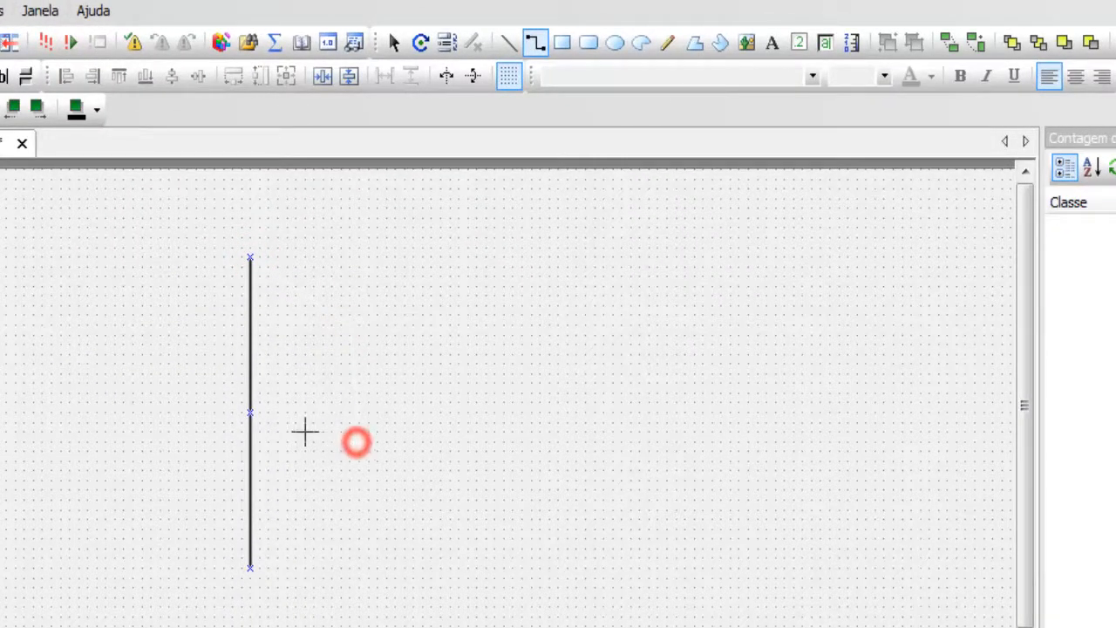
left_click(250, 413)
Step: Select the connector joining the line's upper end and midpoint, and set its border color to black
left_click_drag(440, 219, 553, 419)
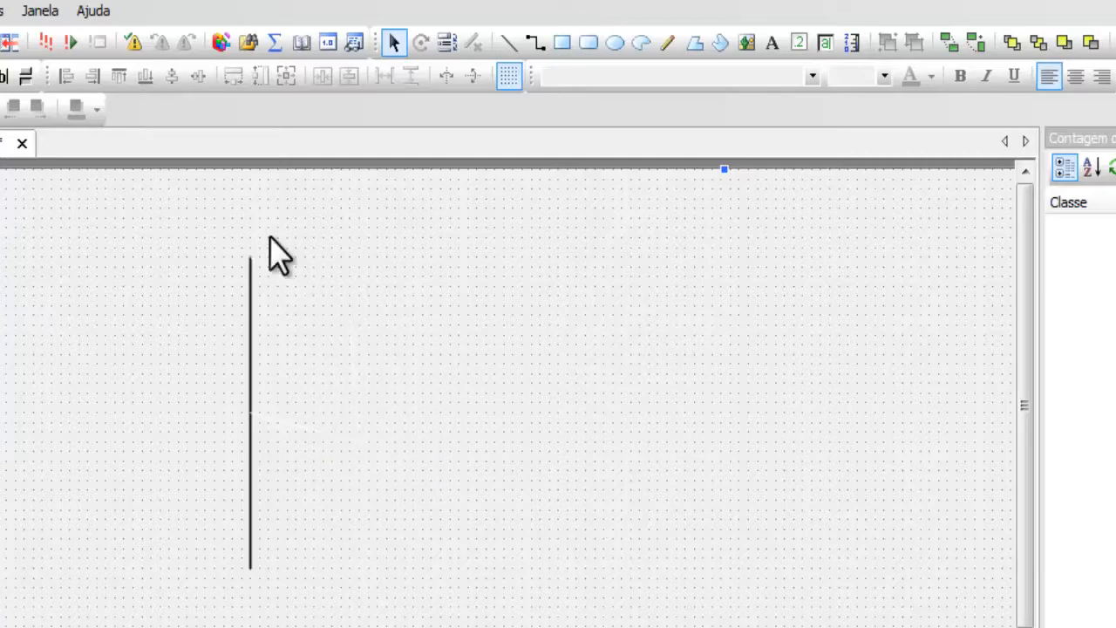
left_click(332, 347)
left_click_drag(441, 254, 197, 469)
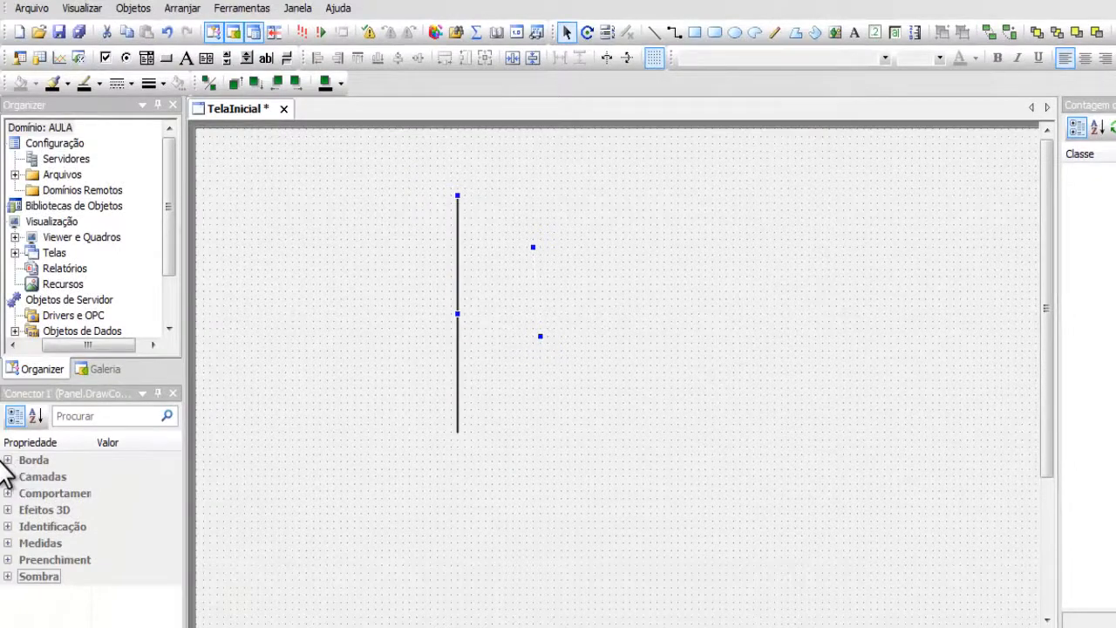
left_click(8, 460)
left_click(158, 477)
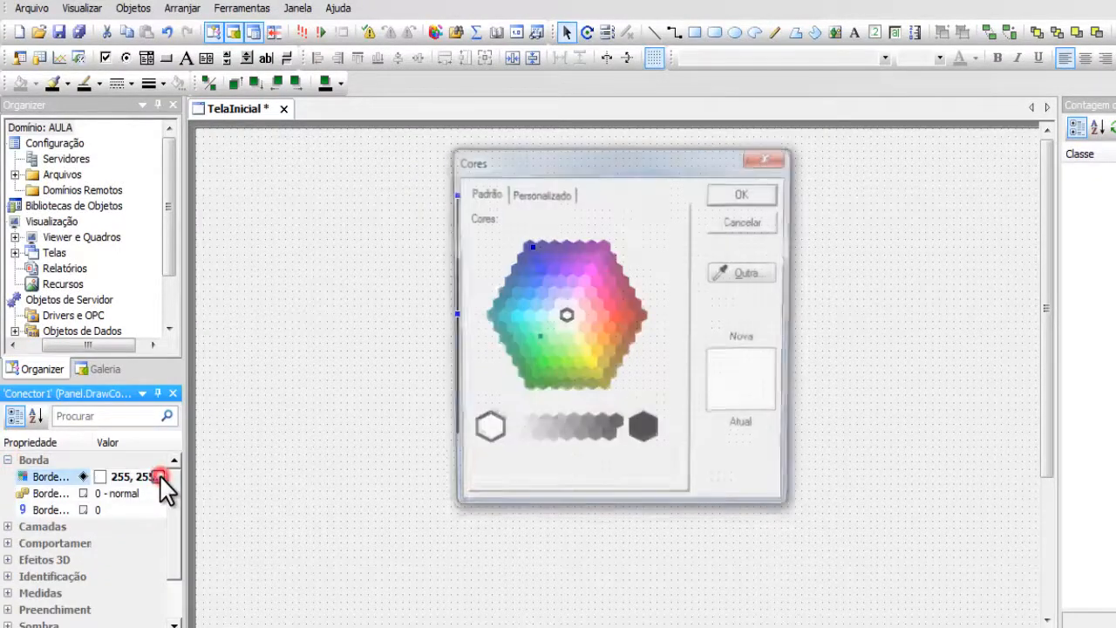
left_click(643, 433)
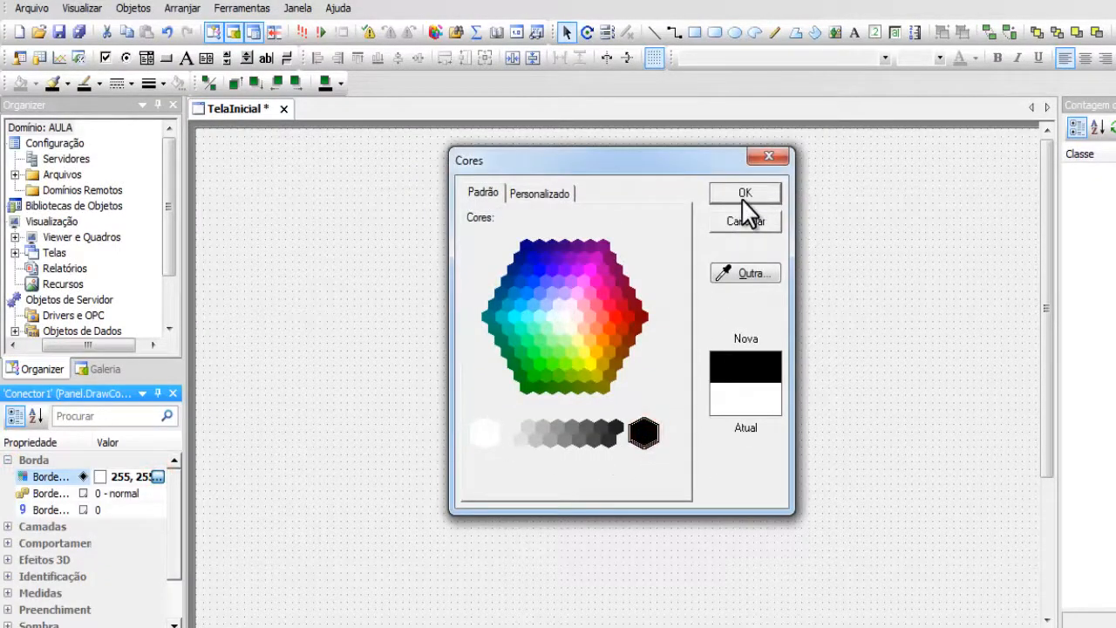
left_click(744, 191)
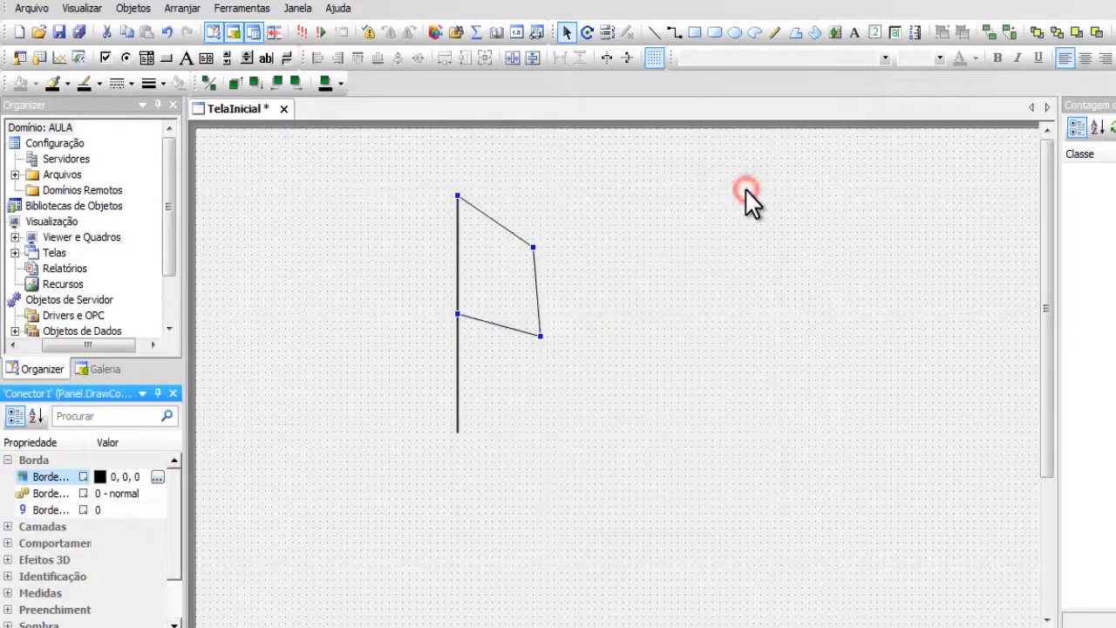
left_click(652, 194)
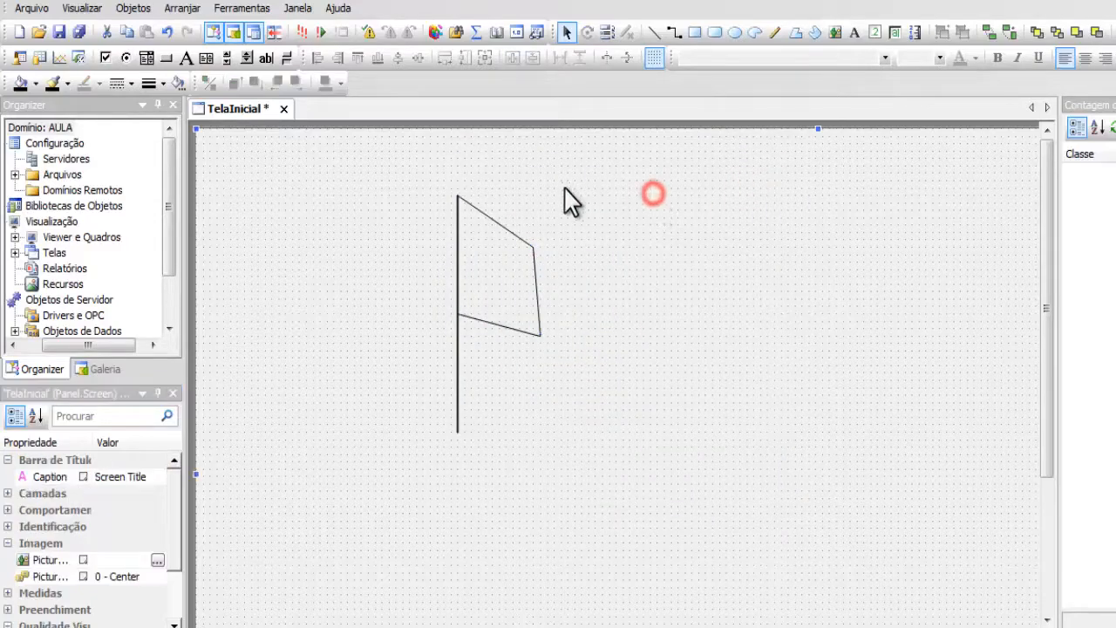
Step: Delete the connector and draw a new one from the line's upper end through one point on its right side to its lower end
left_click(487, 218)
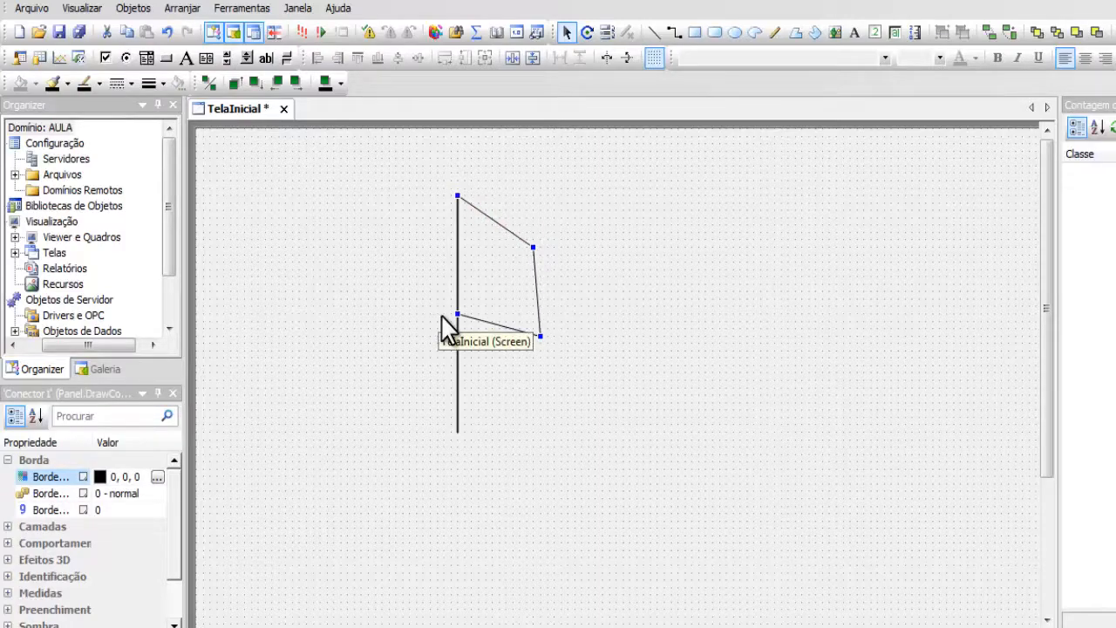
key("Delete")
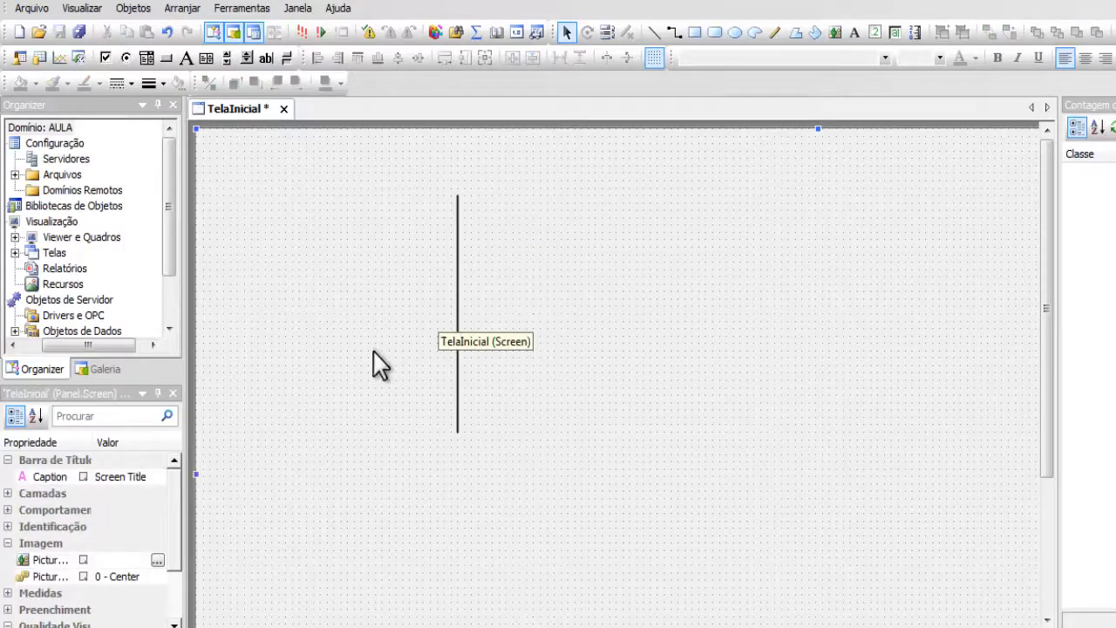
left_click(674, 32)
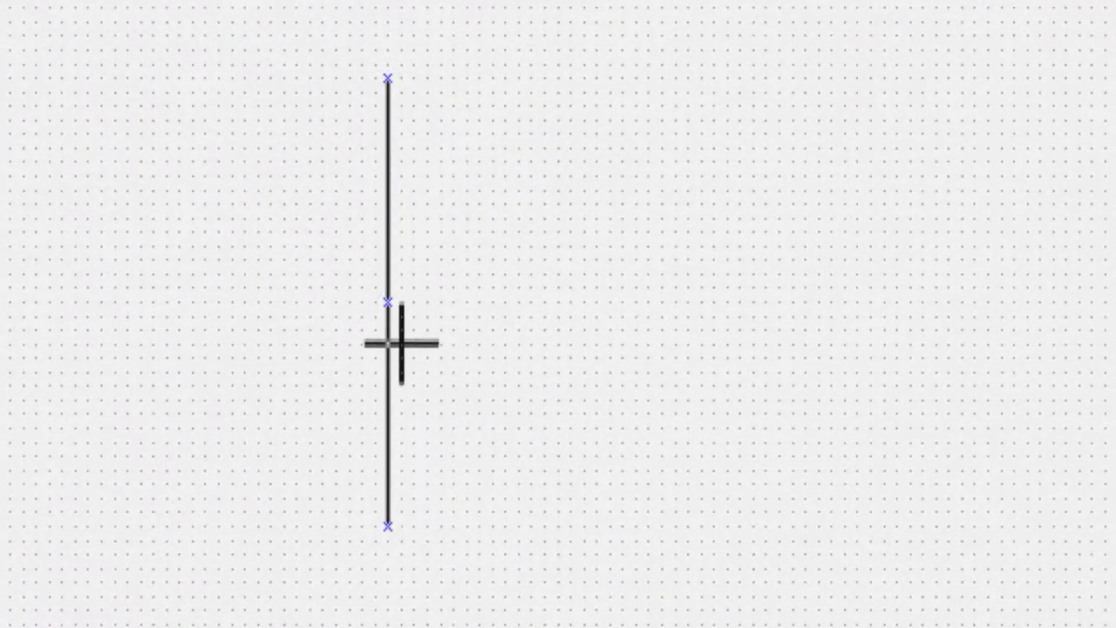
left_click(387, 79)
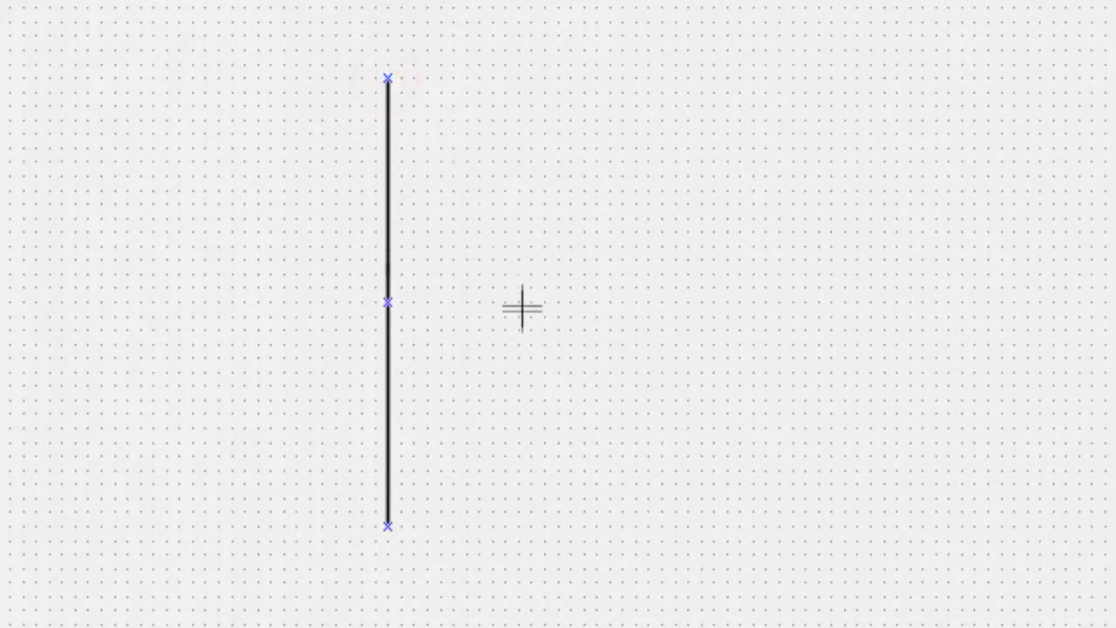
left_click(523, 259)
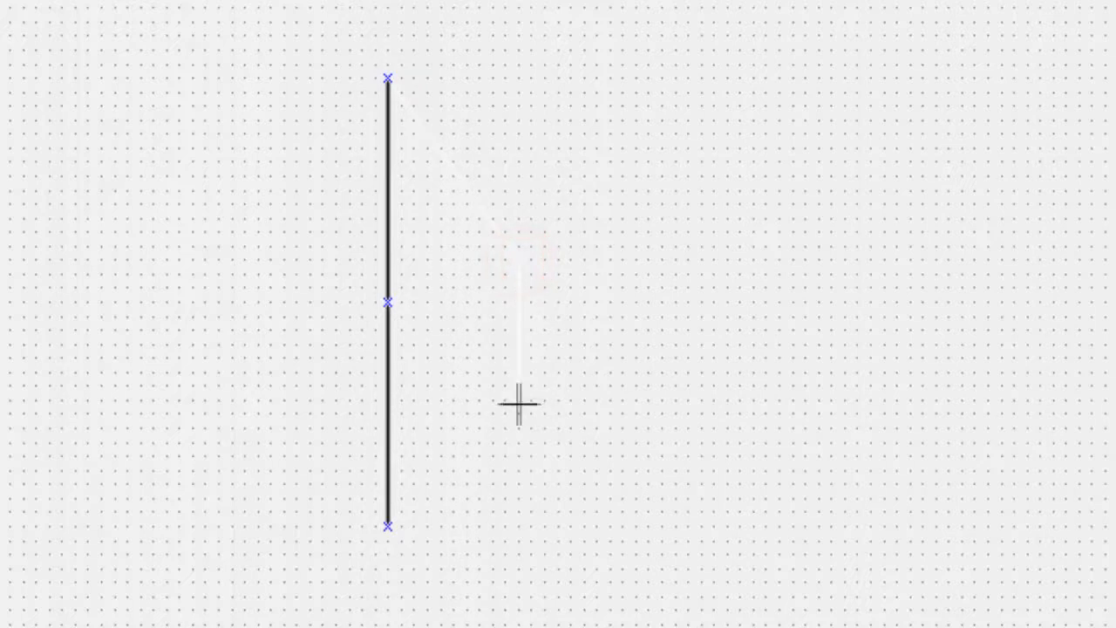
left_click(387, 527)
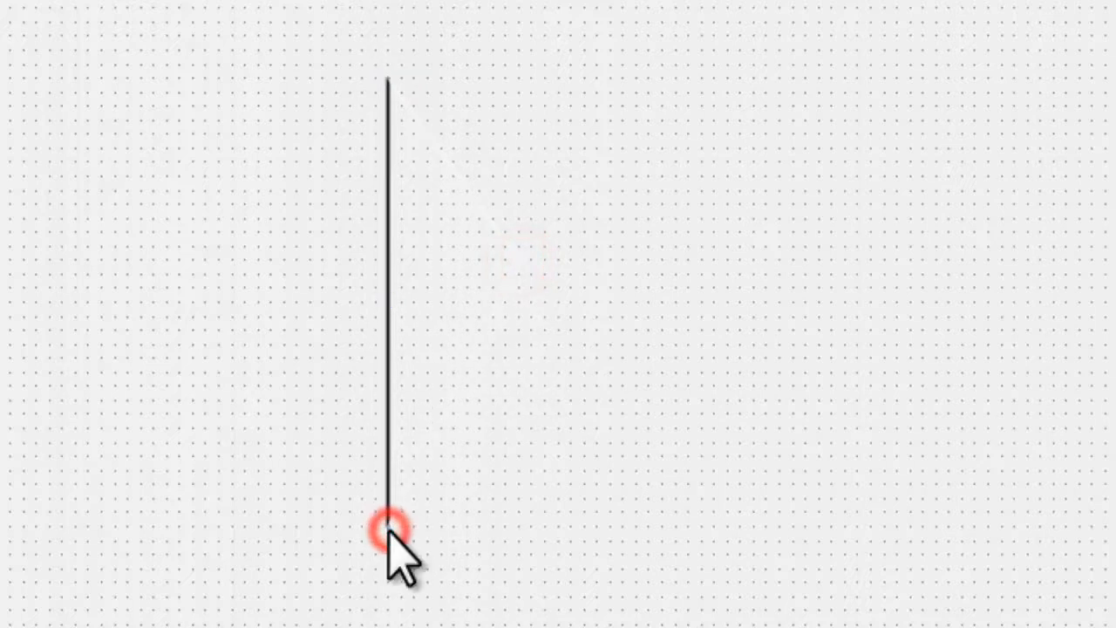
Step: Set the border color of the connector joining the line's two ends to black
left_click(517, 261)
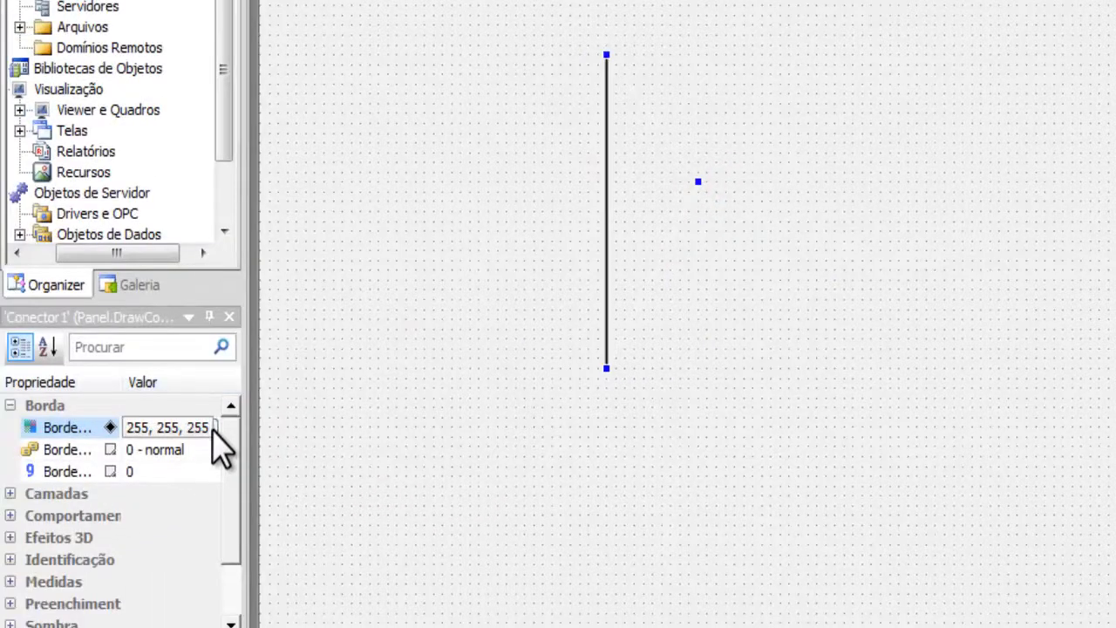
left_click(211, 427)
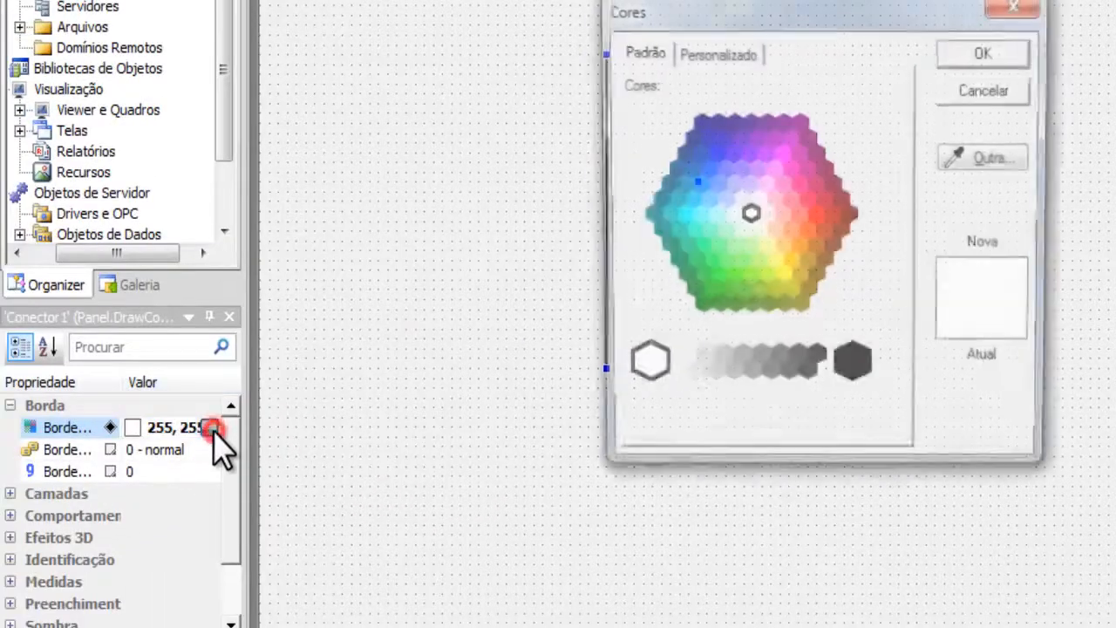
left_click(852, 368)
left_click(970, 58)
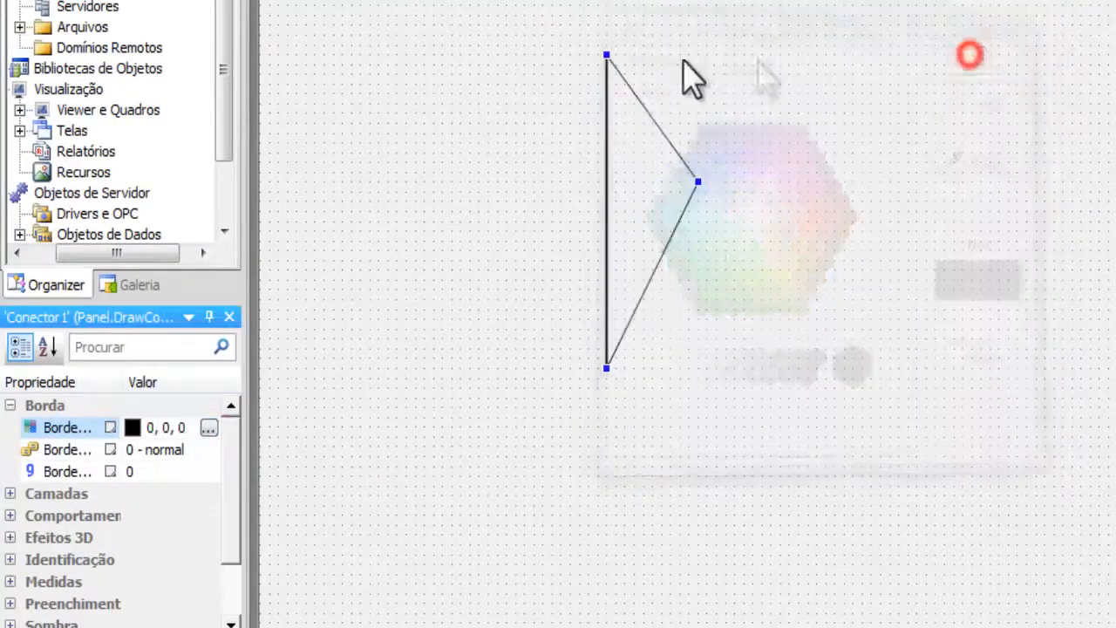
left_click(759, 197)
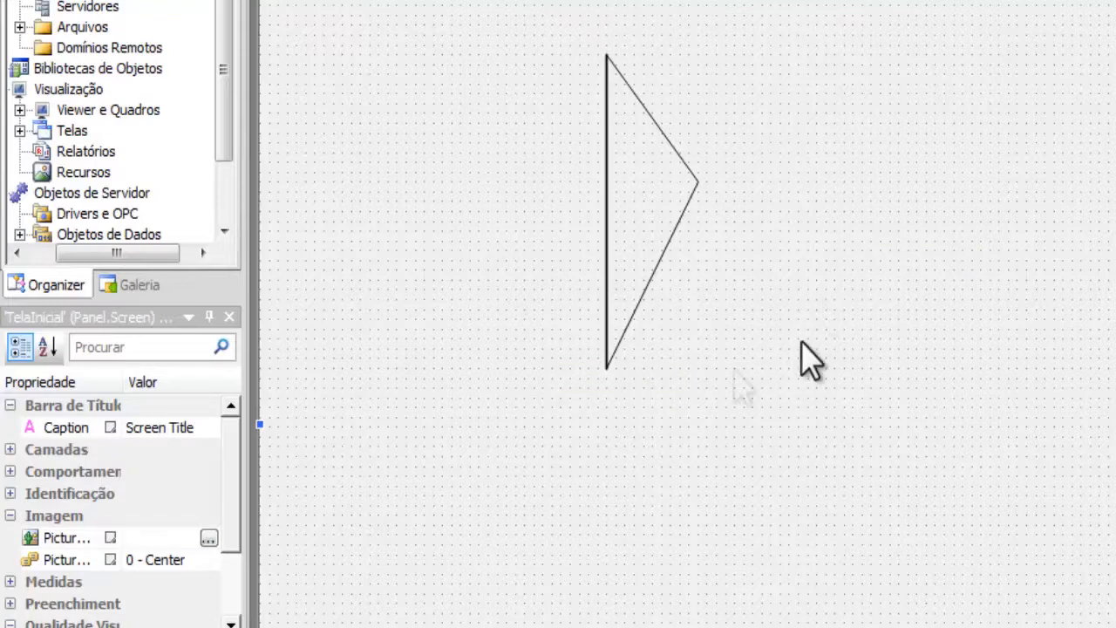
Step: Clear the connector and the line from the TelaInicial screen, and draw an upright rectangle in their place
left_click(679, 162)
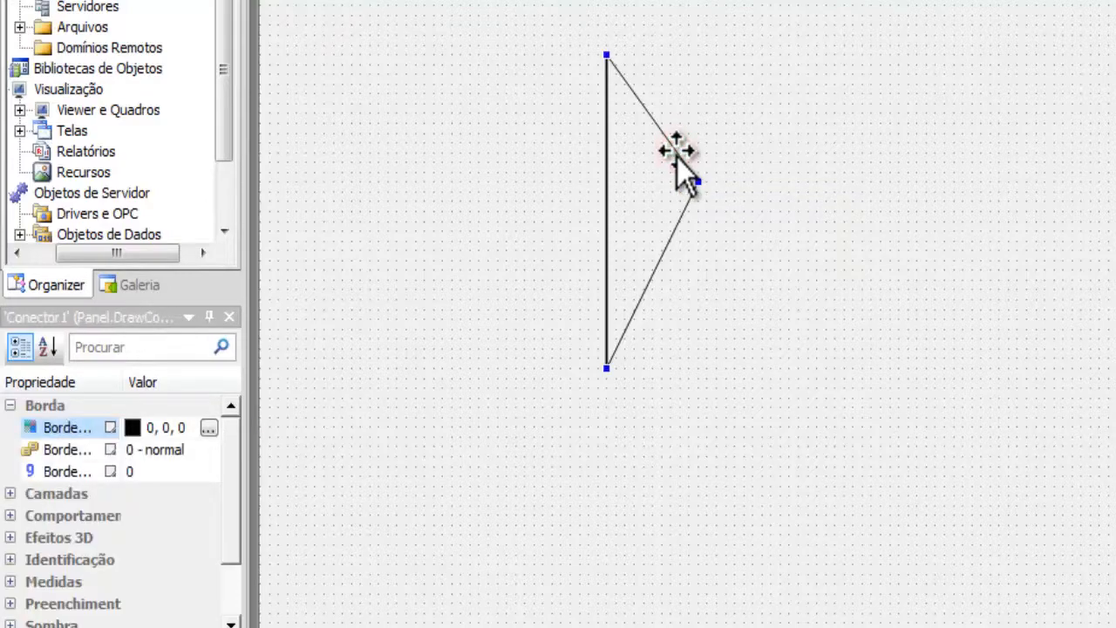
key("Delete")
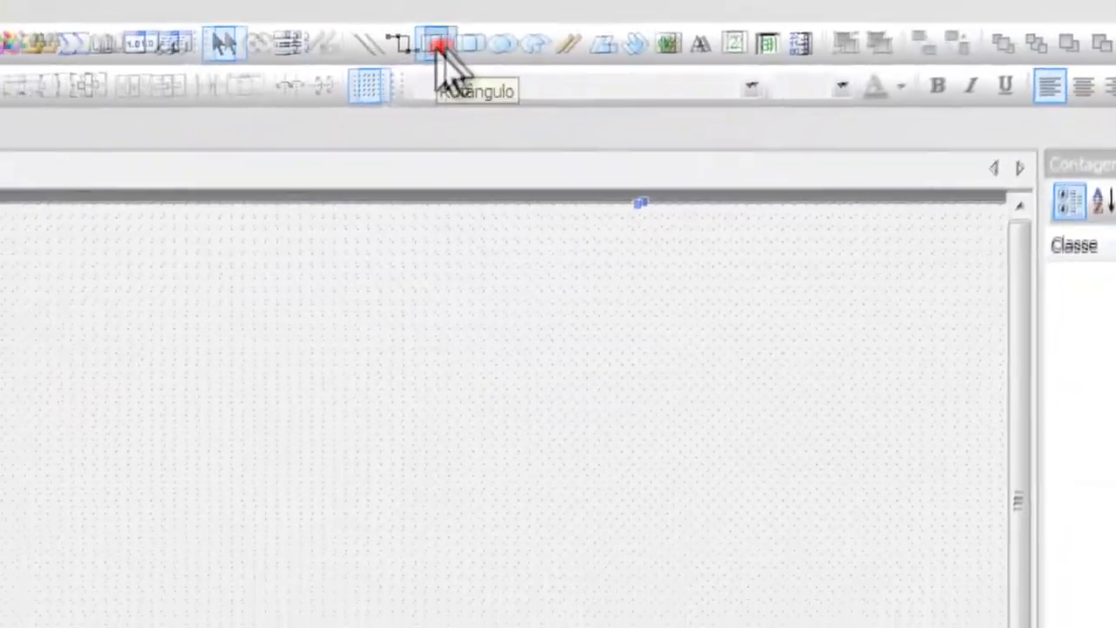
left_click(439, 48)
left_click_drag(261, 237, 476, 539)
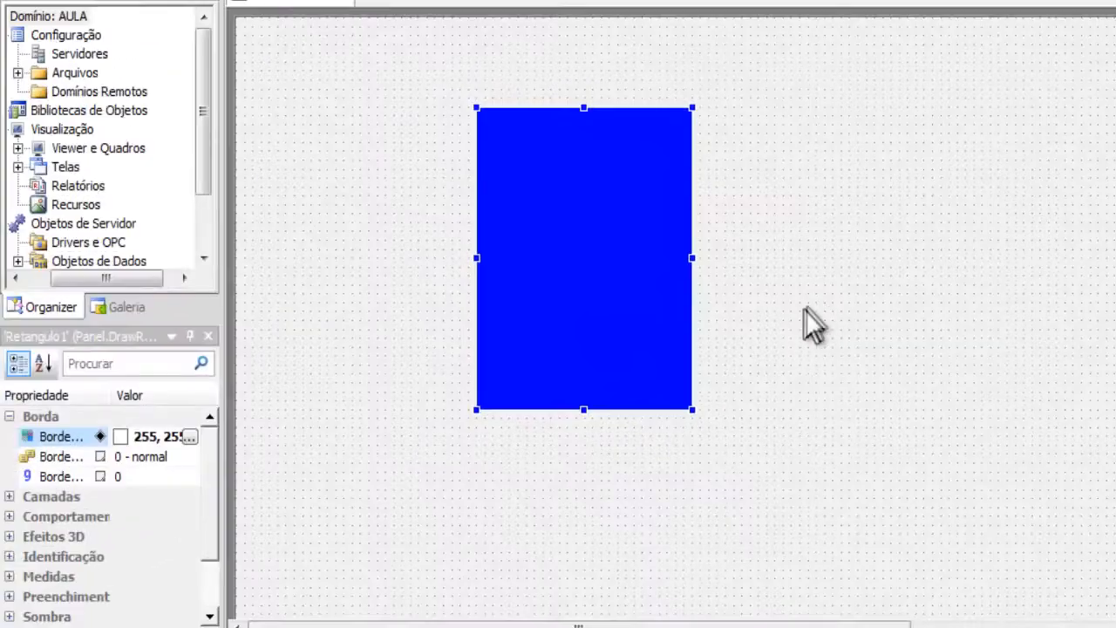
Step: Set the rectangle's border color to black, and deselect and reselect the rectangle to check its outline
left_click(9, 416)
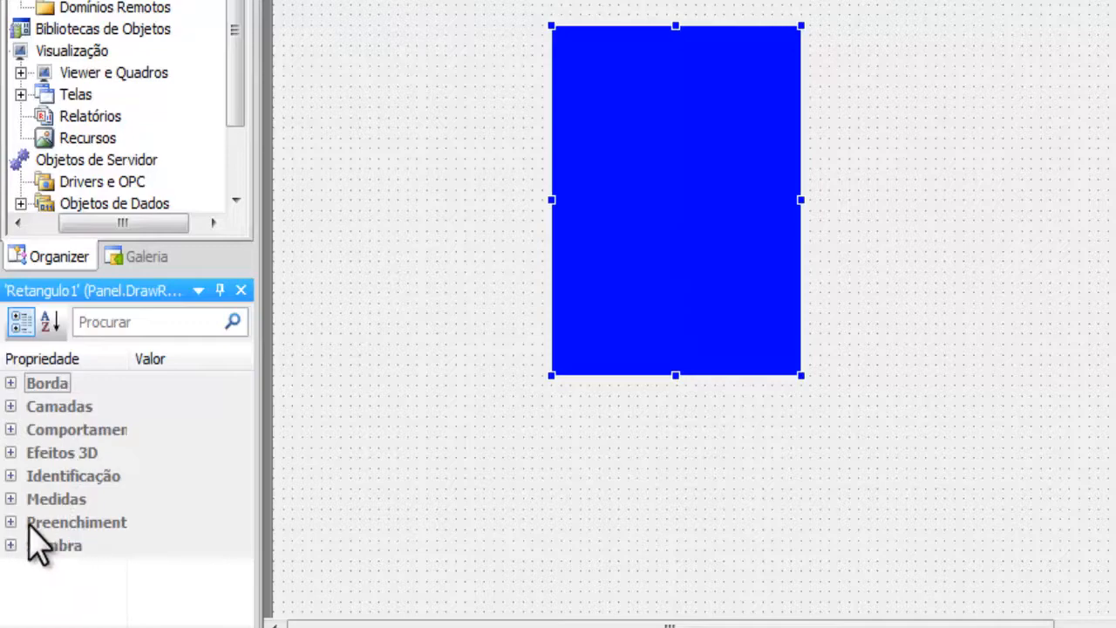
left_click(11, 385)
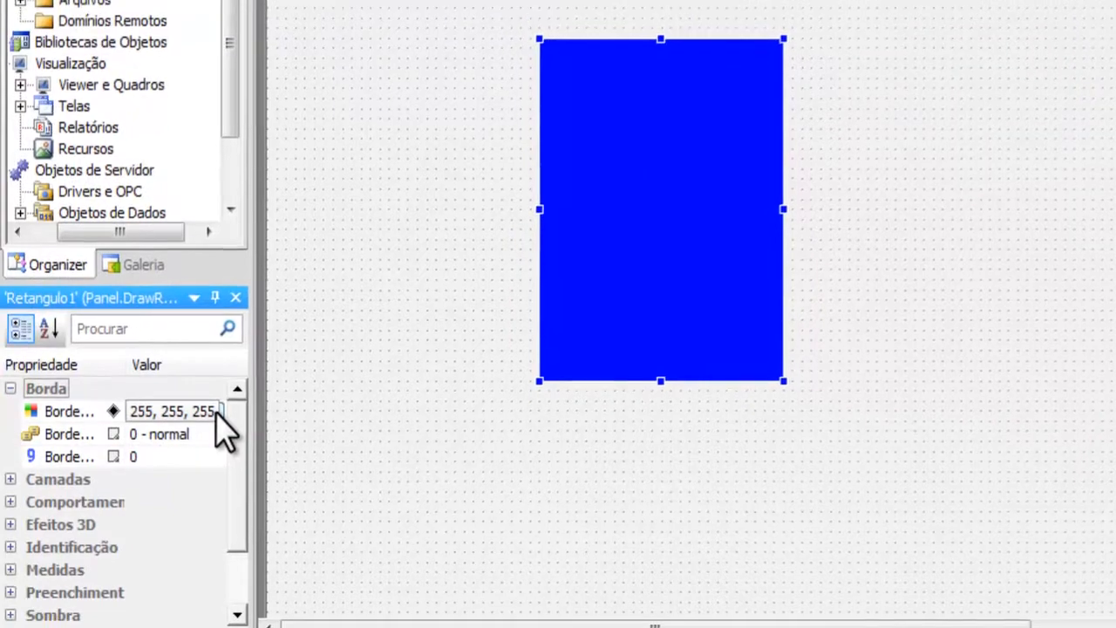
left_click(215, 411)
left_click(214, 412)
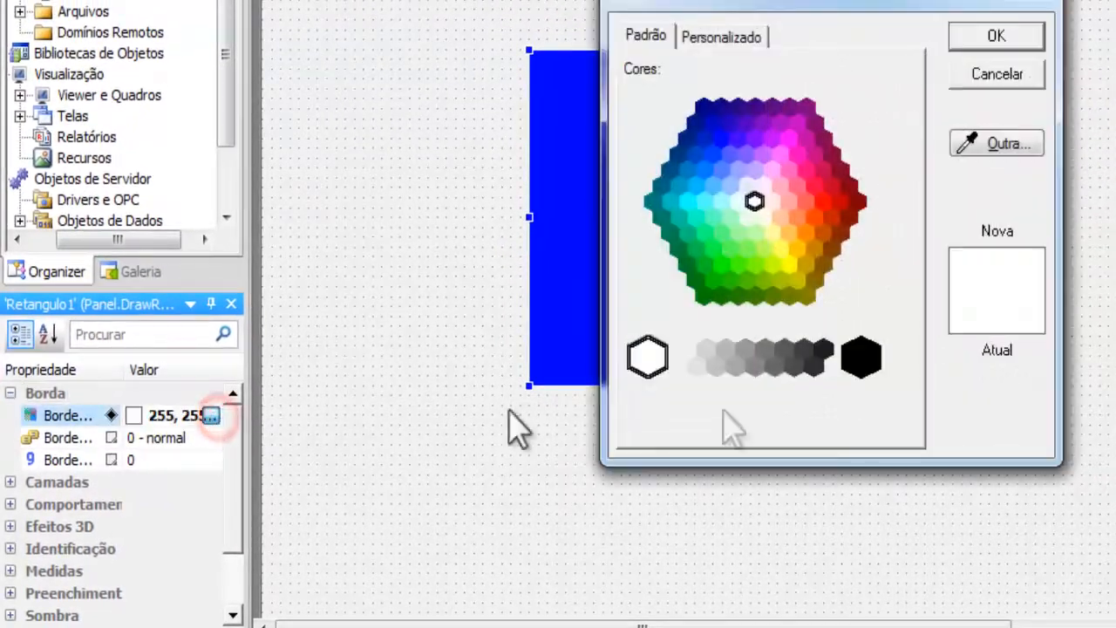
left_click(861, 357)
left_click(978, 40)
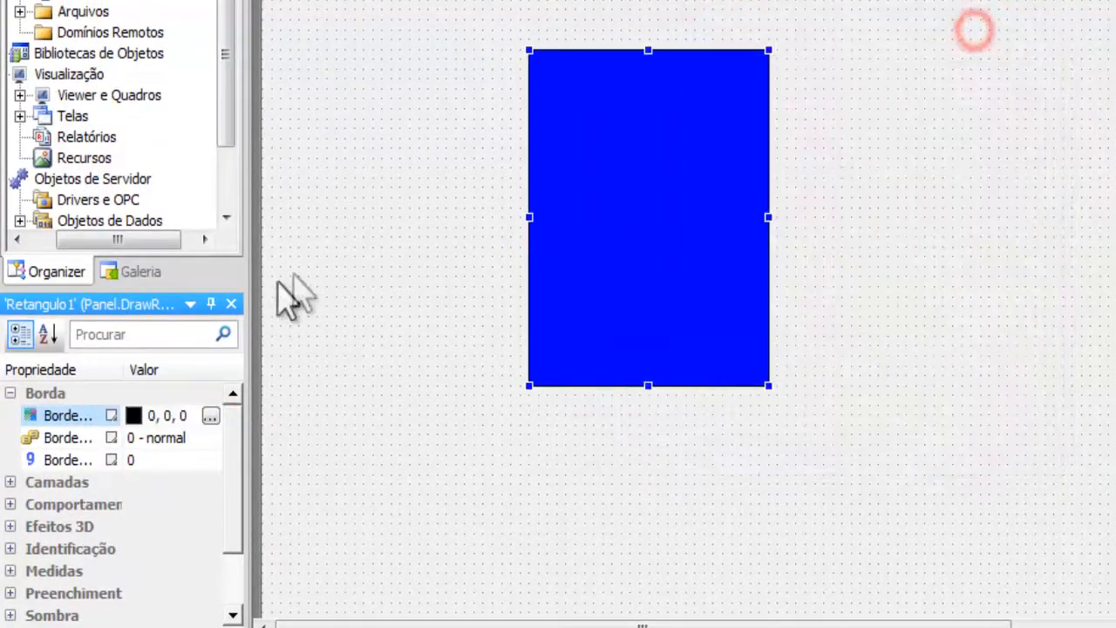
left_click(377, 204)
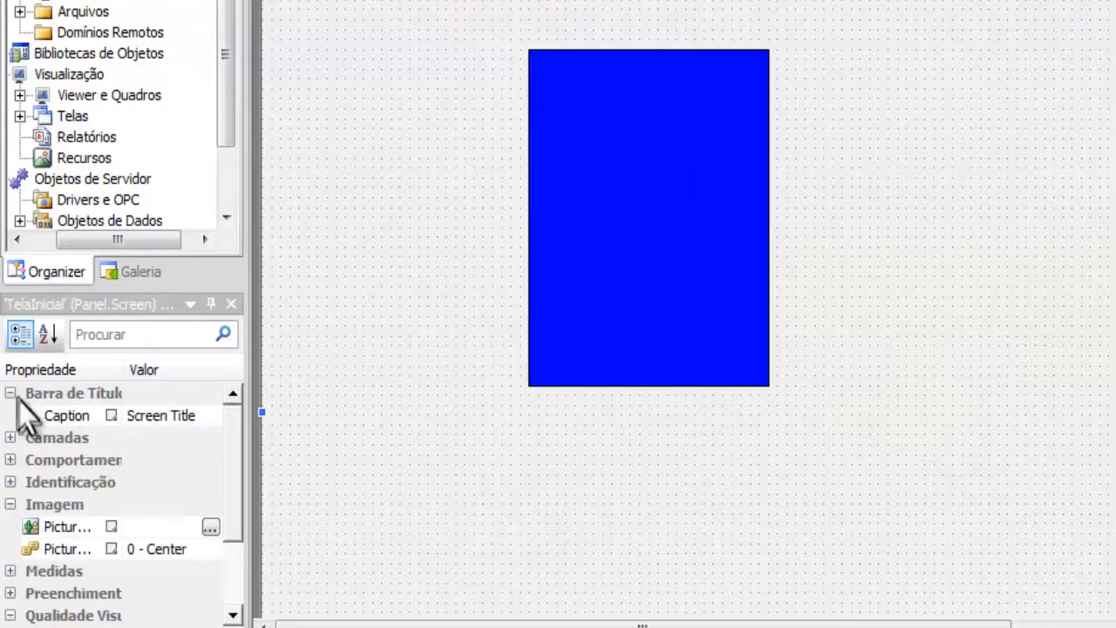
left_click(615, 242)
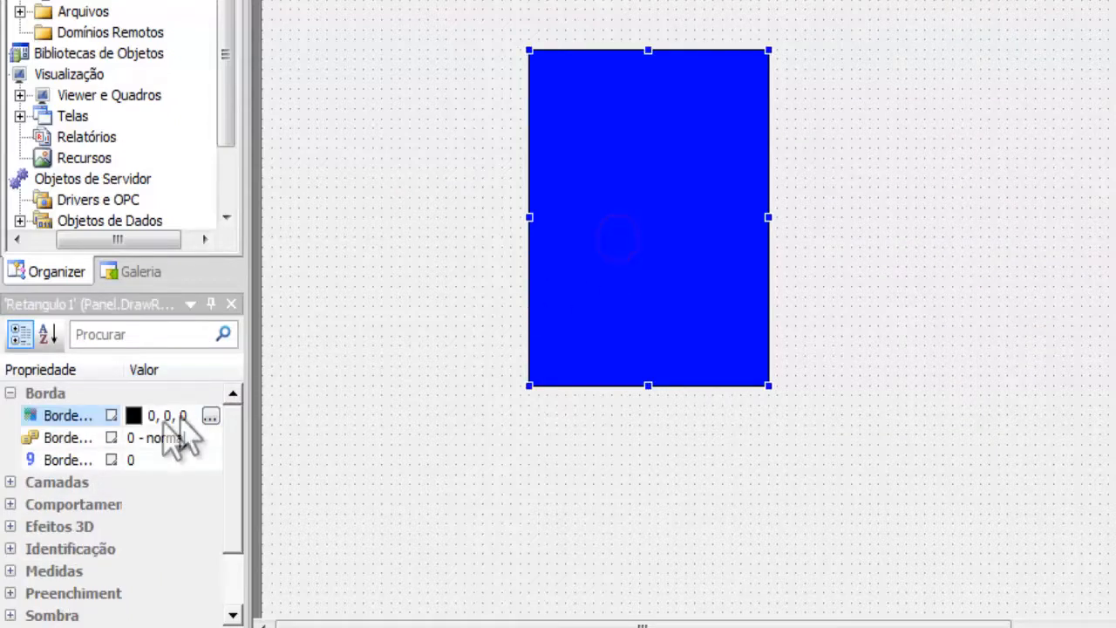
Step: Examine the rectangle's Preenchimento properties, including the available BackgroundStyle options
left_click(11, 394)
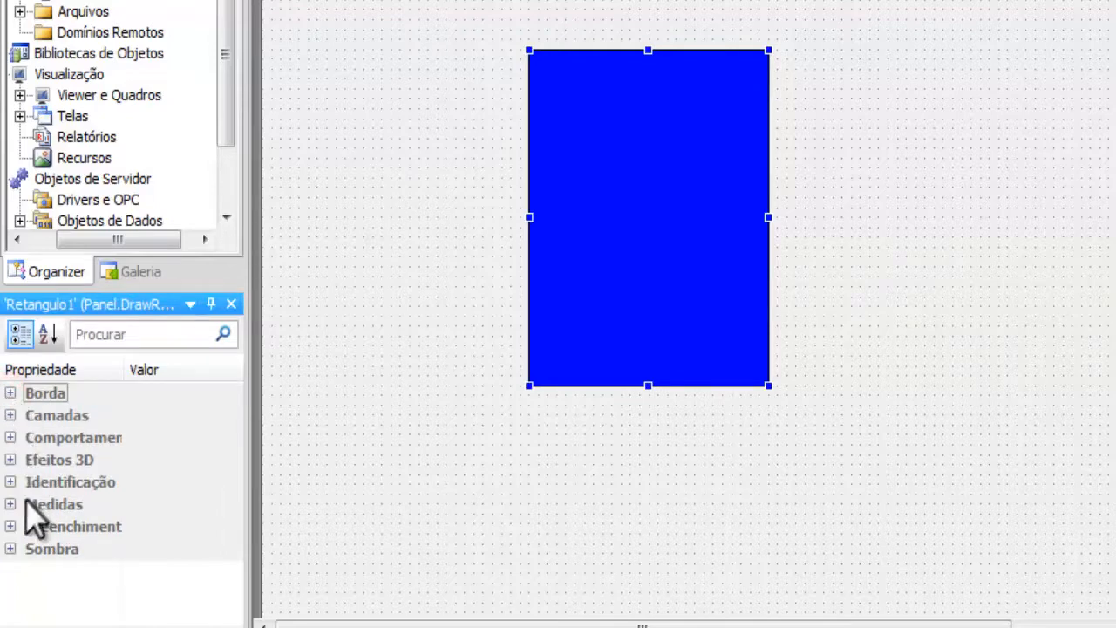
left_click(9, 527)
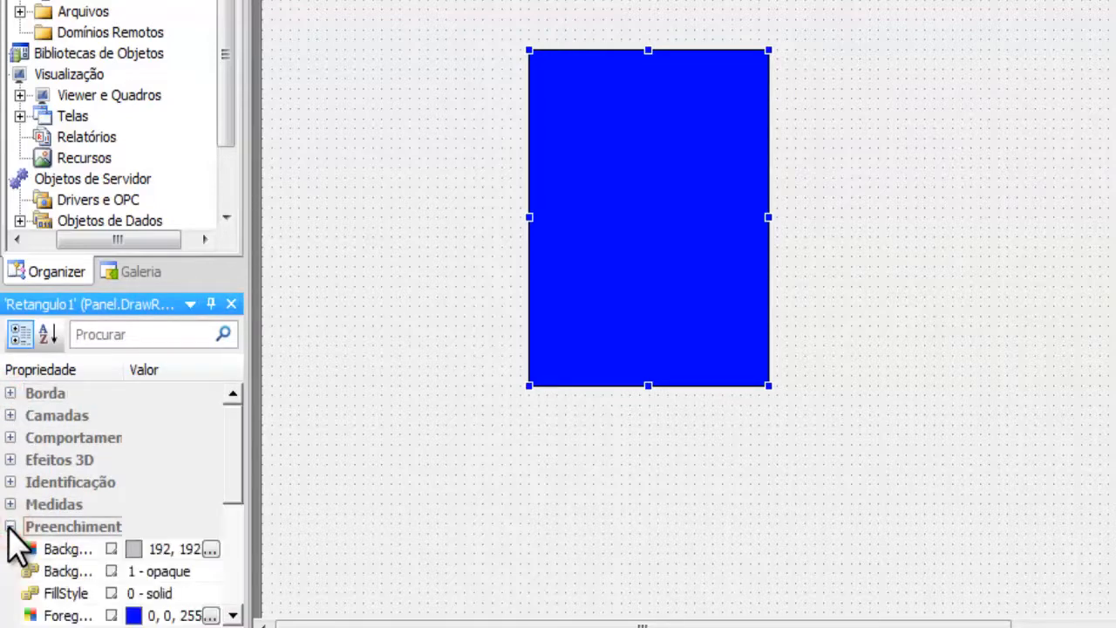
left_click_drag(234, 439, 231, 503)
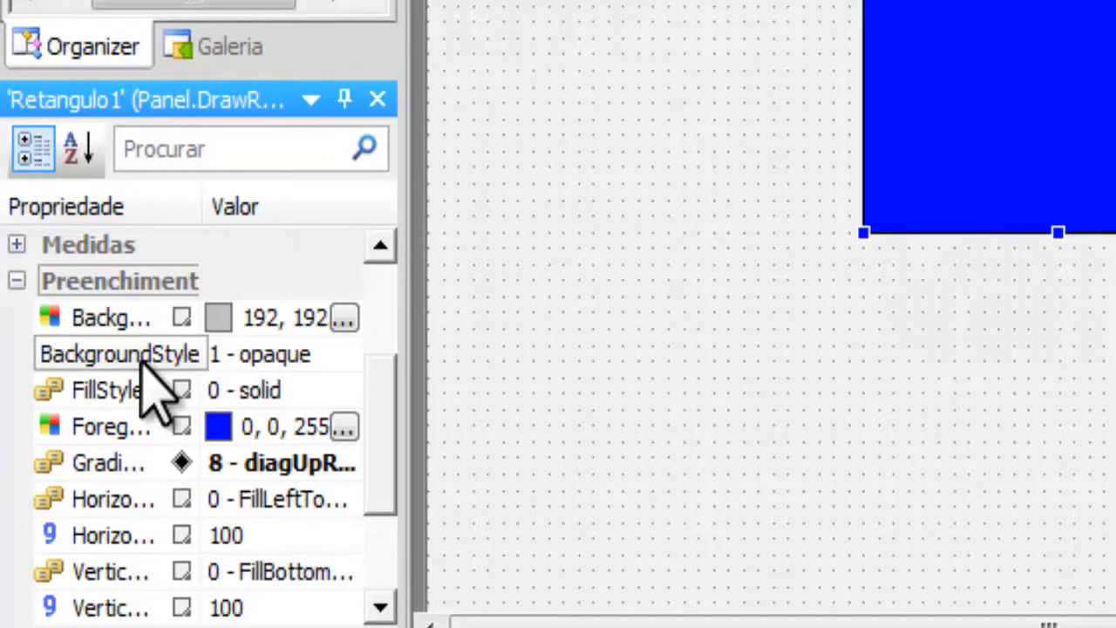
left_click(343, 353)
left_click(343, 356)
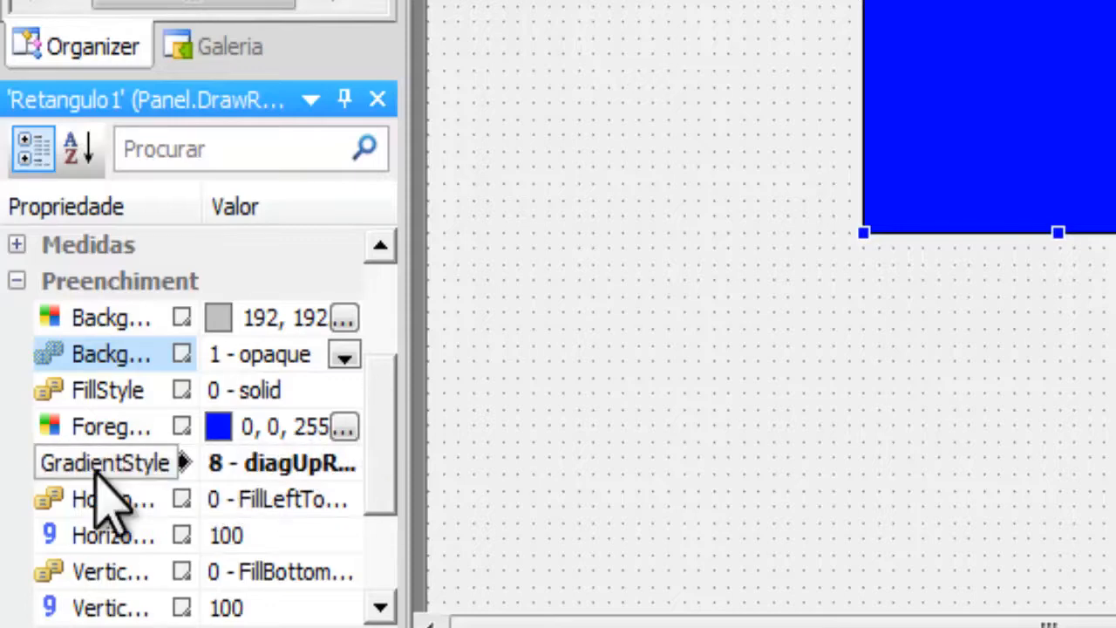
Step: Review the rectangle's GradientStyle and HorizontalFillStyle properties, and widen the property list to show more of the names
left_click(264, 465)
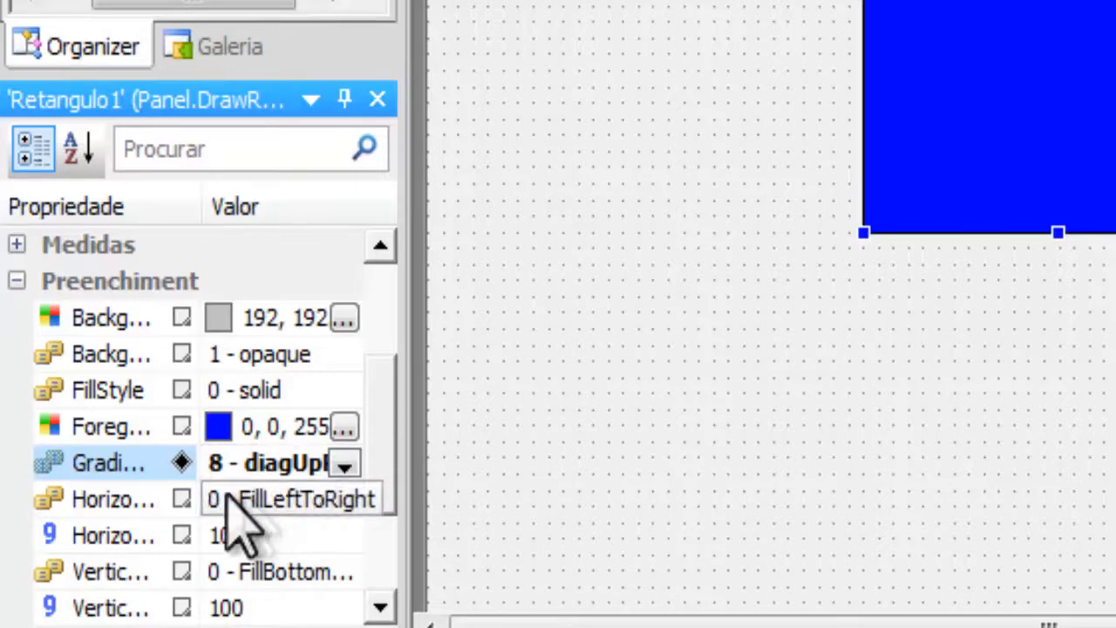
left_click(125, 503)
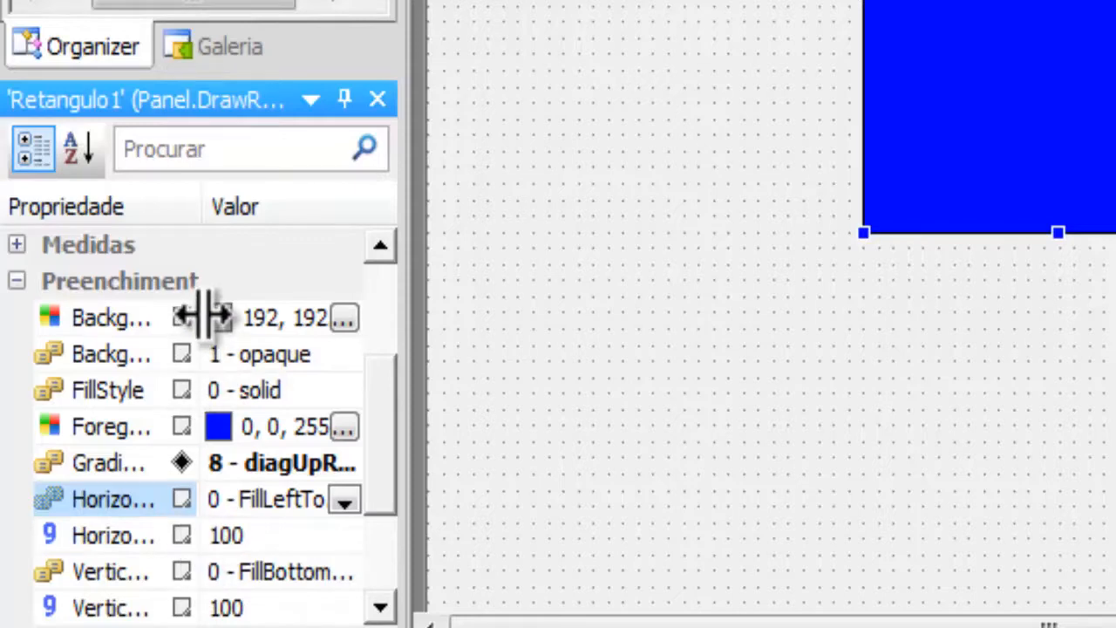
left_click_drag(401, 218, 538, 232)
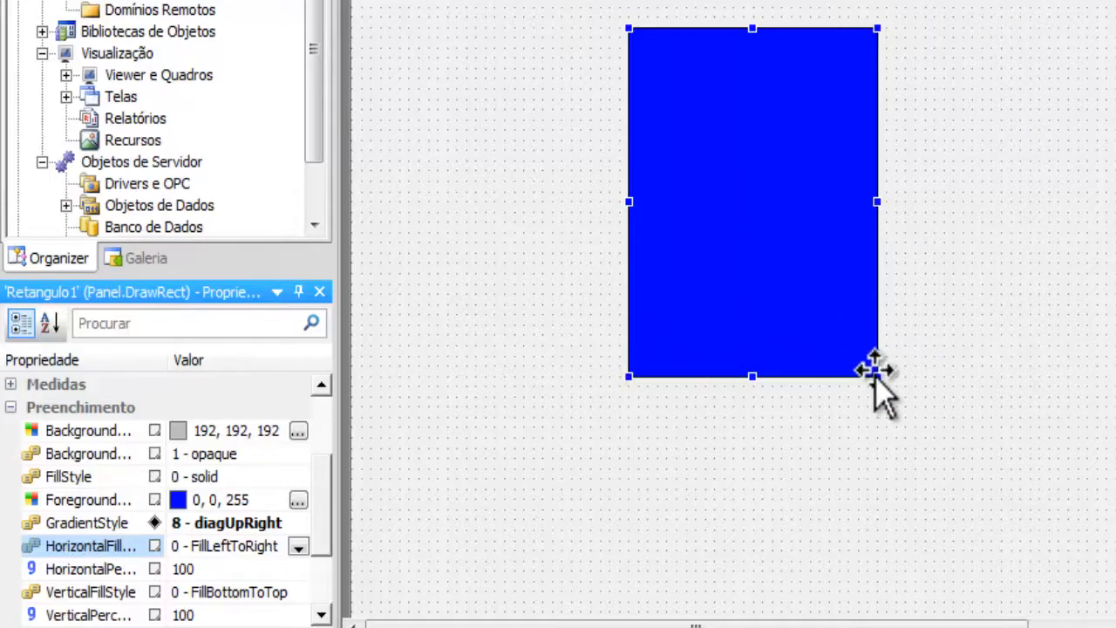
Step: Set the rectangle's horizontal fill percentage to 50, and deselect it to check the partial fill
left_click(200, 569)
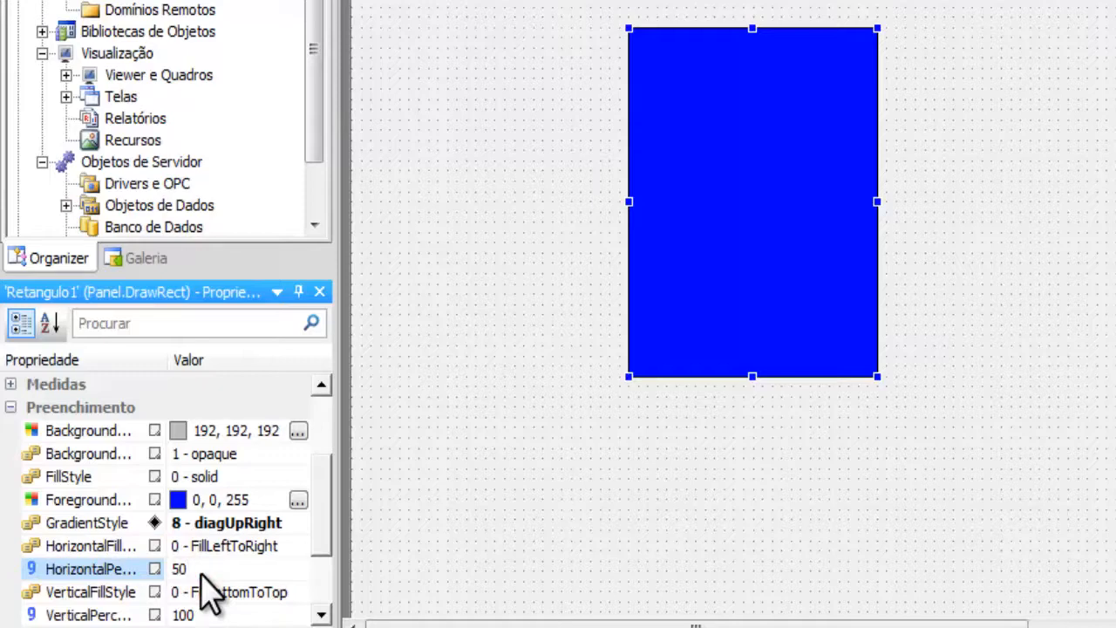
key("Return")
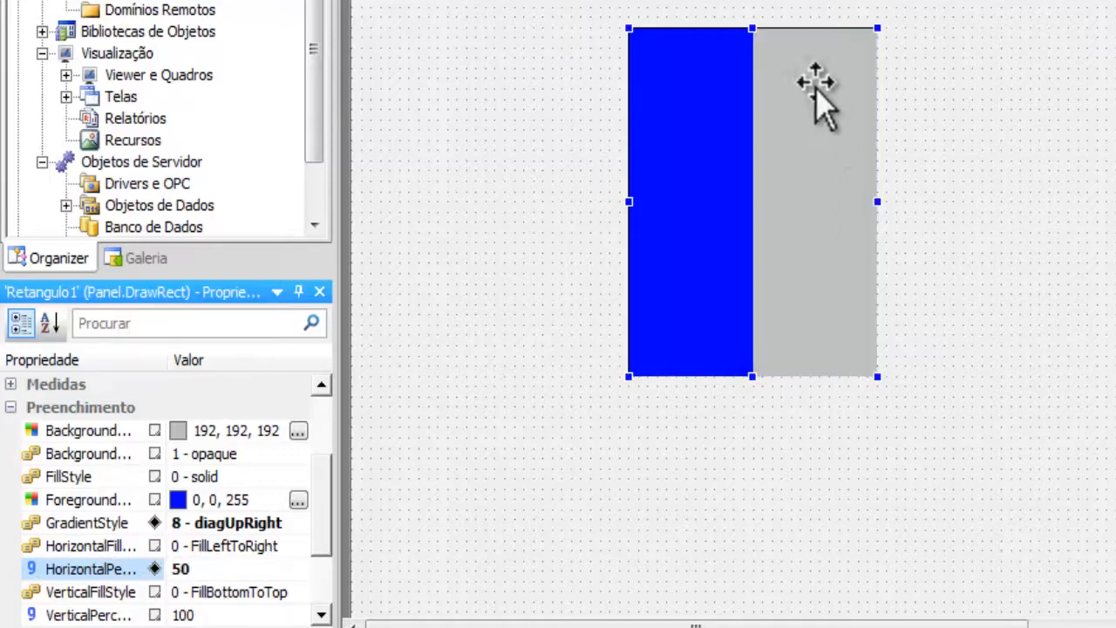
left_click(839, 318)
left_click(976, 230)
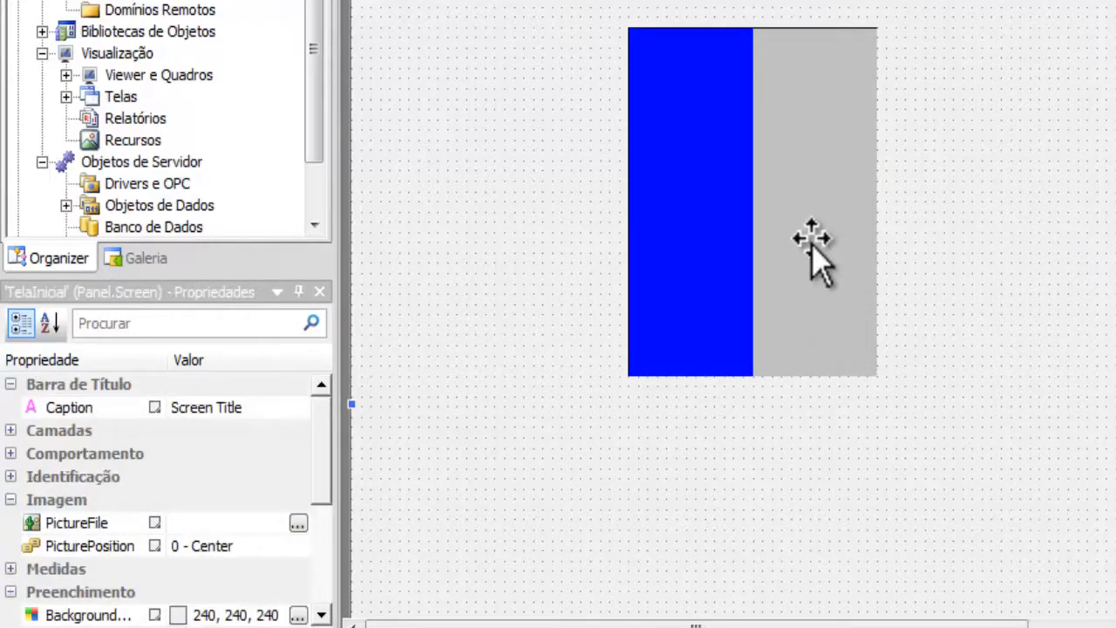
Step: Set the rectangle's background color to dark gray (45, 45, 45) and reselect the rectangle
left_click(810, 278)
left_click_drag(322, 523, 330, 403)
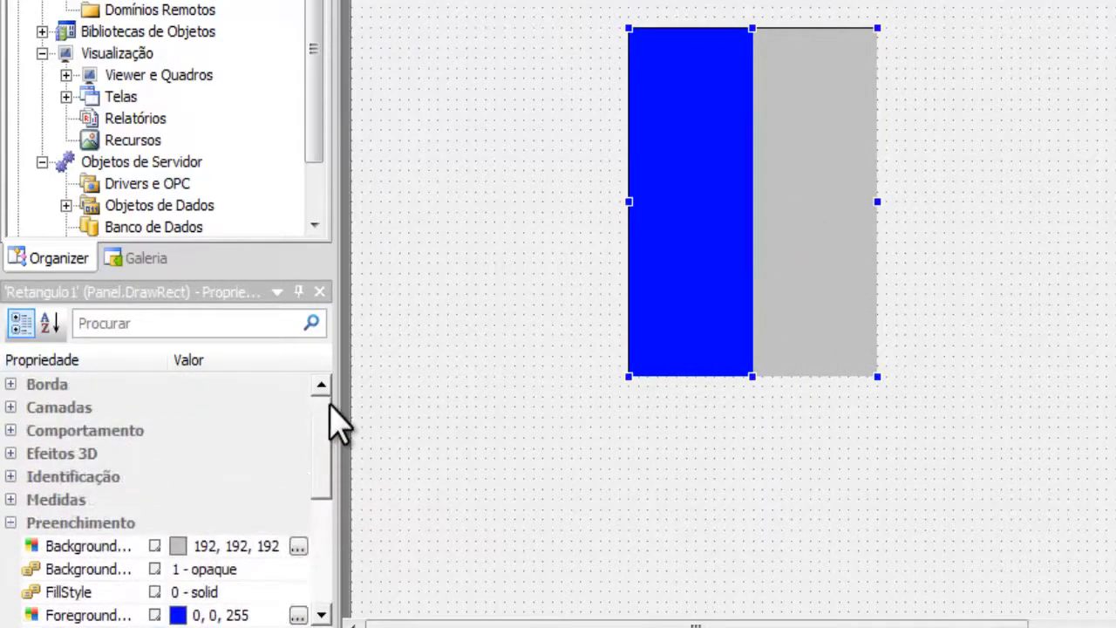
left_click(299, 546)
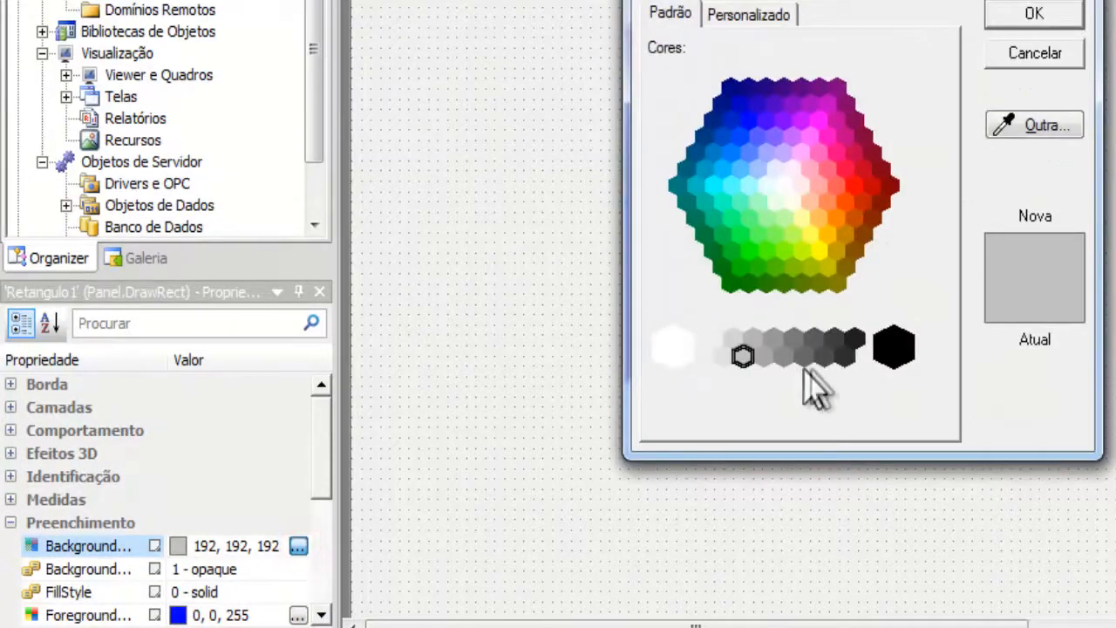
left_click(845, 356)
left_click(1029, 13)
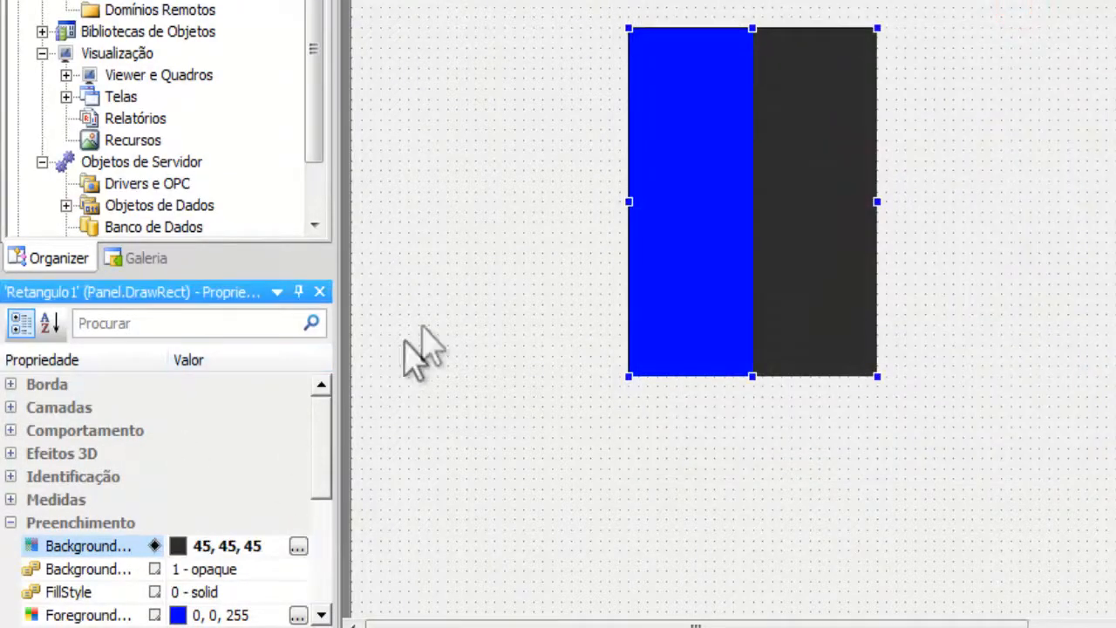
left_click(483, 300)
left_click(824, 215)
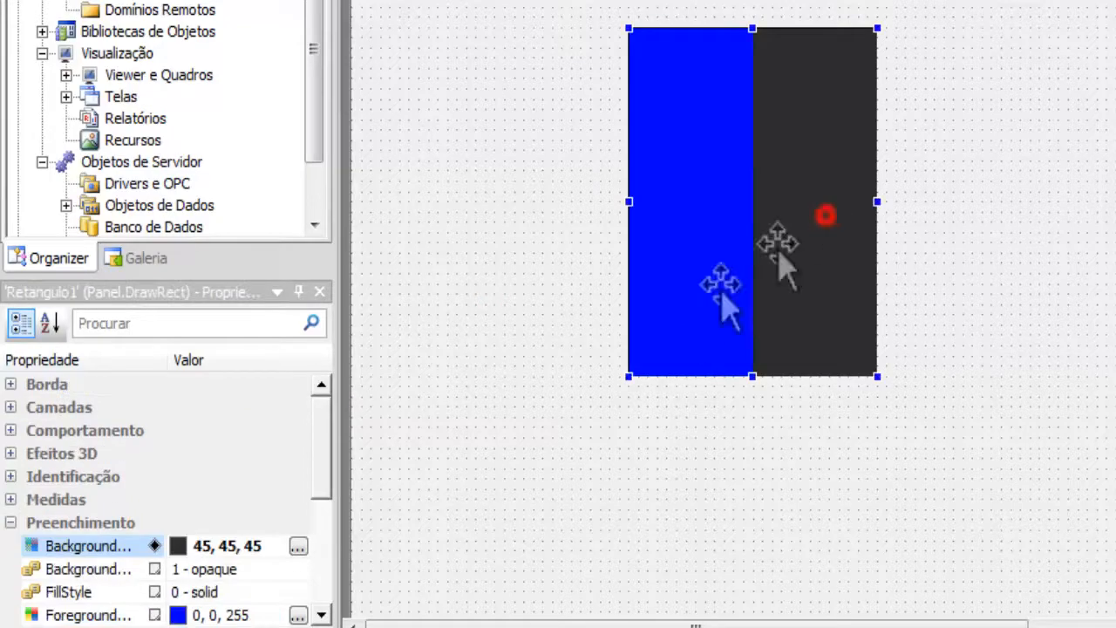
Step: Set the rectangle's horizontal fill percentage to 100
left_click_drag(329, 452, 331, 536)
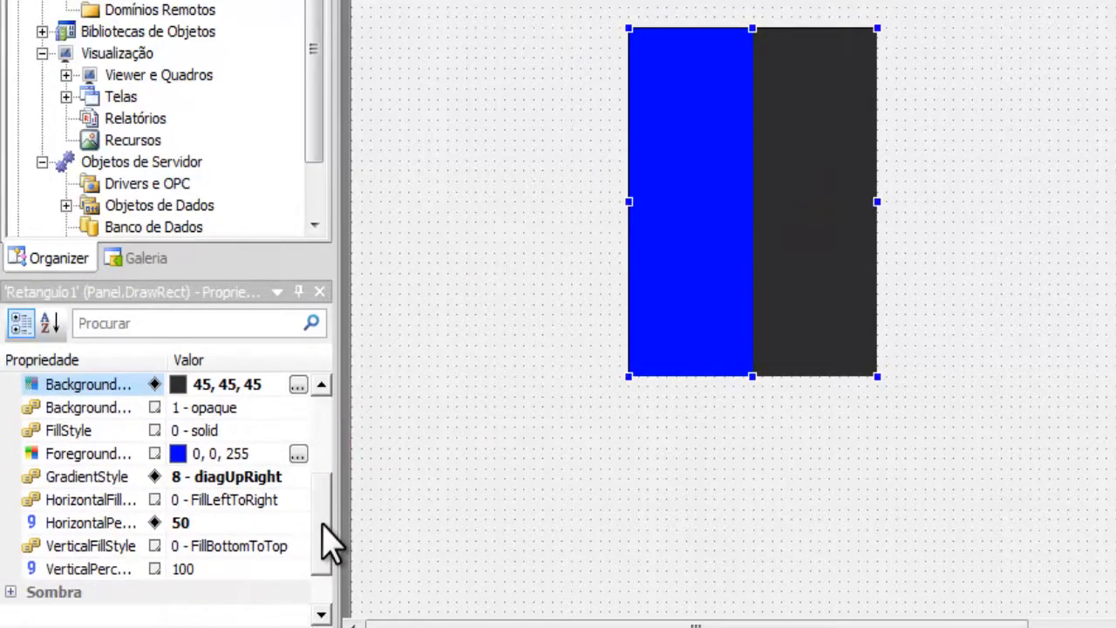
left_click(219, 523)
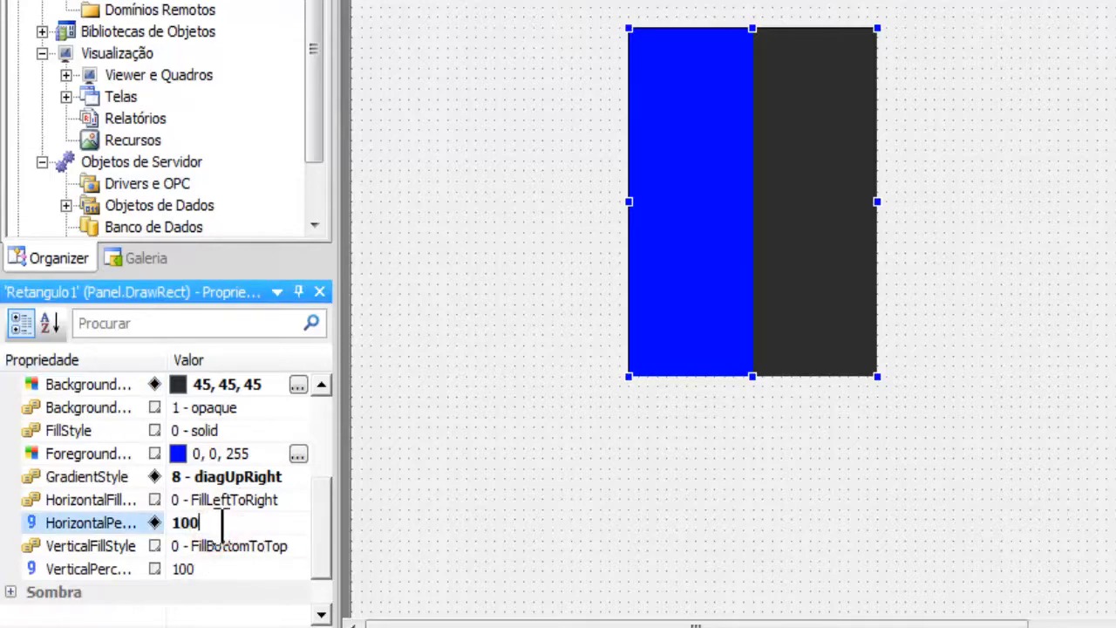
key("Return")
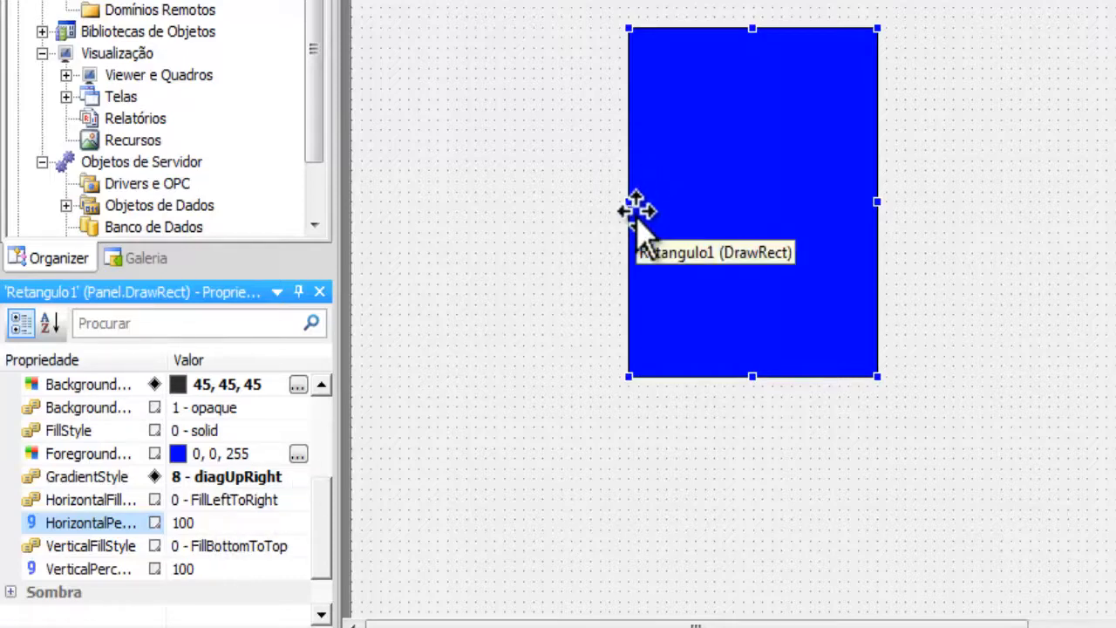
left_click(127, 523)
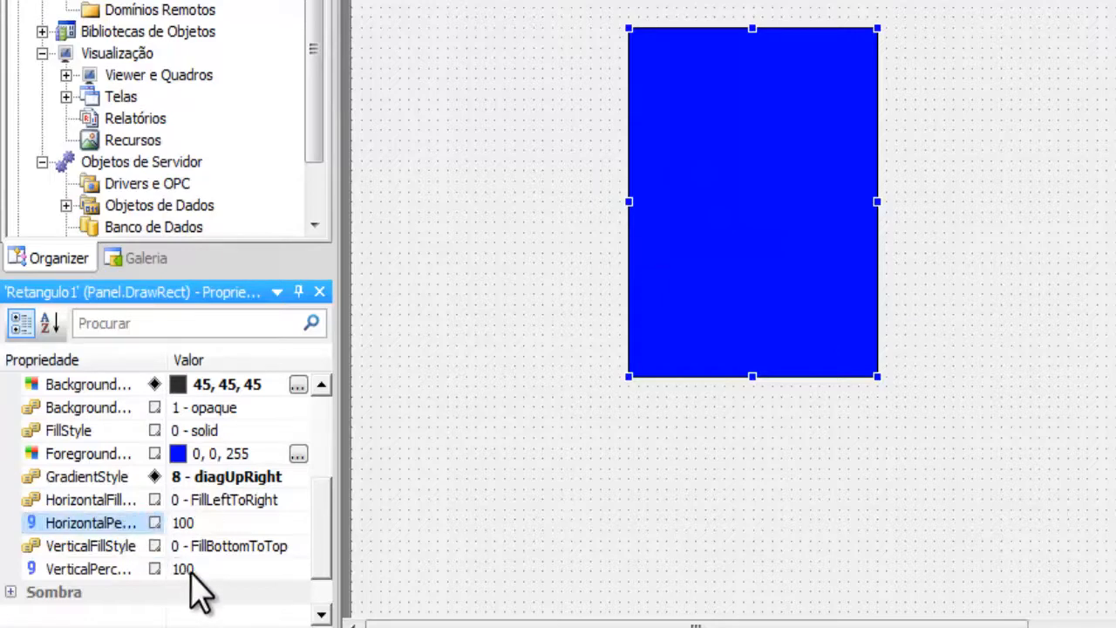
Step: Try vertical fill percentages of 21 and 0 on the rectangle
left_click(192, 572)
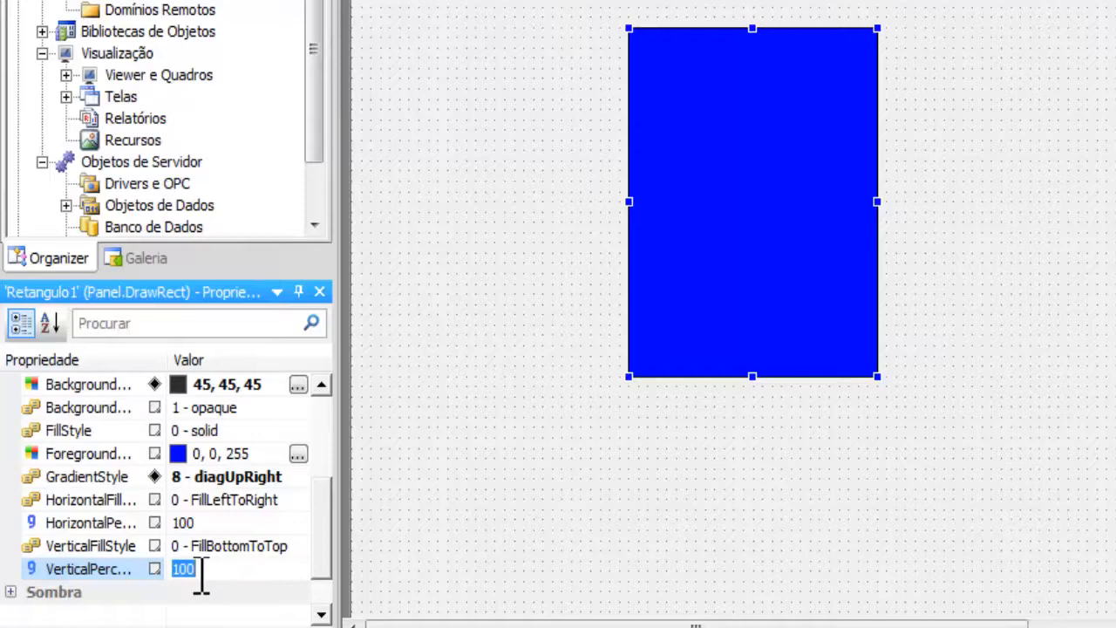
key("Return")
left_click(189, 570)
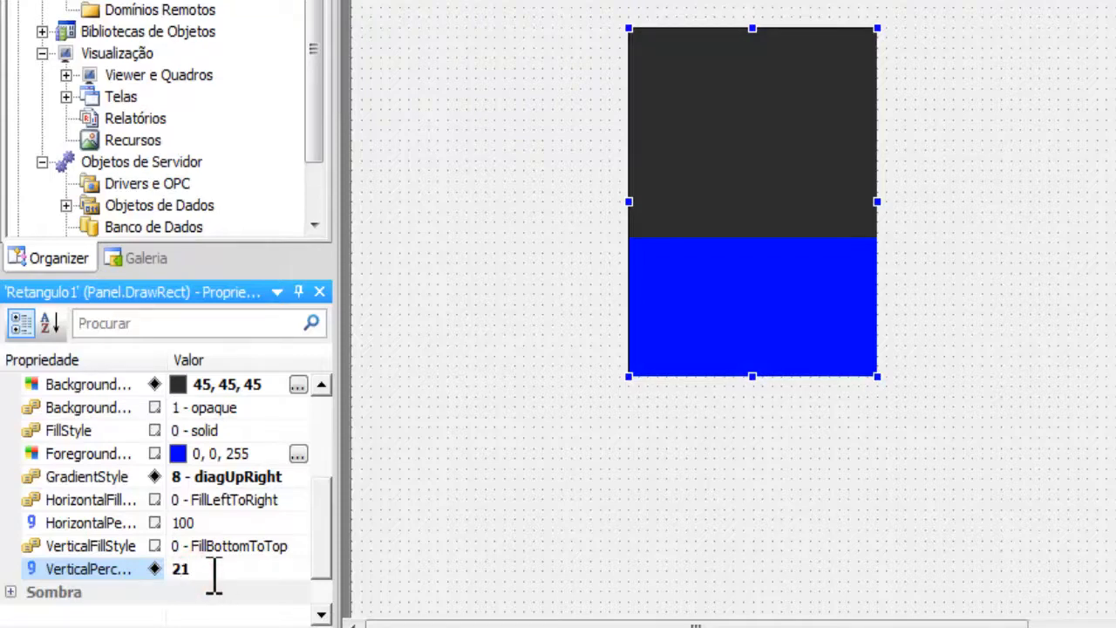
type("21")
key("Return")
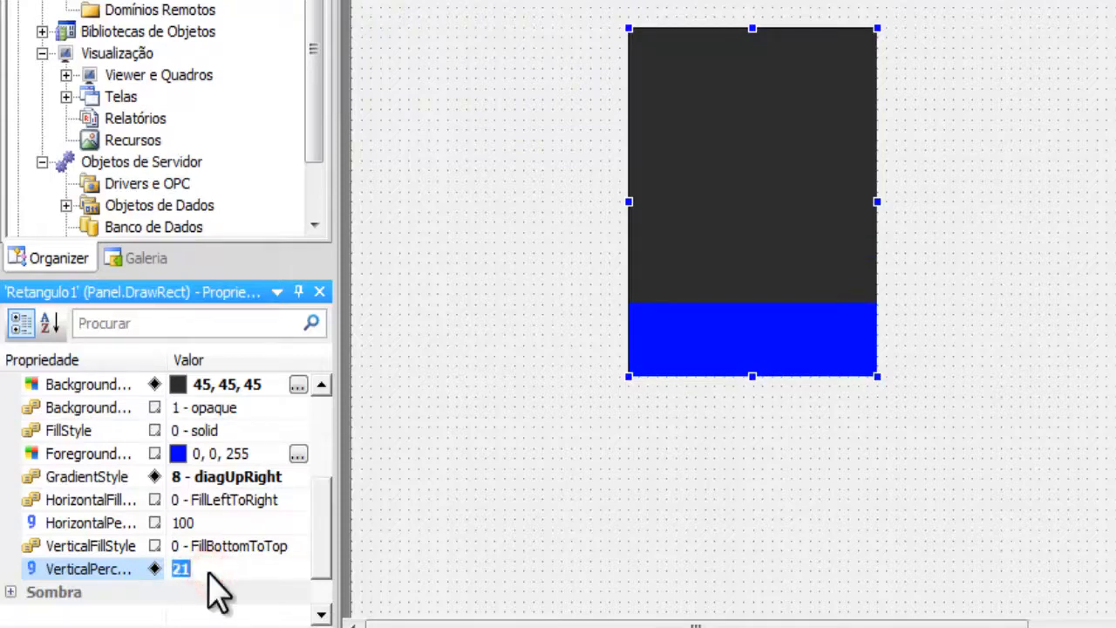
type("0")
key("Return")
Step: Set the rectangle's vertical fill percentage to 100
left_click(208, 572)
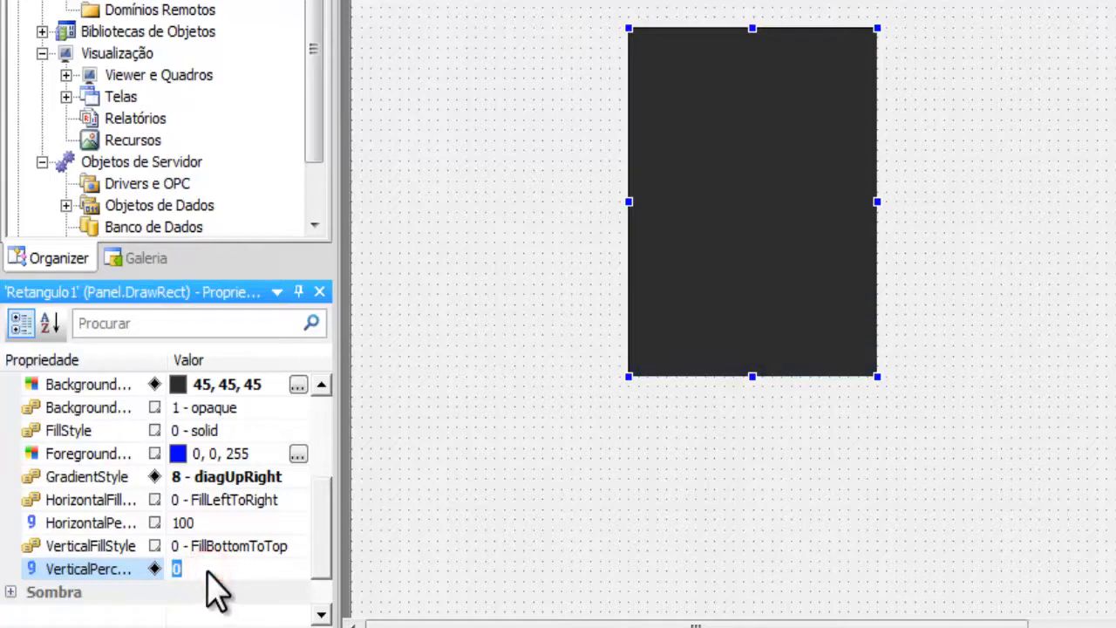
key("Return")
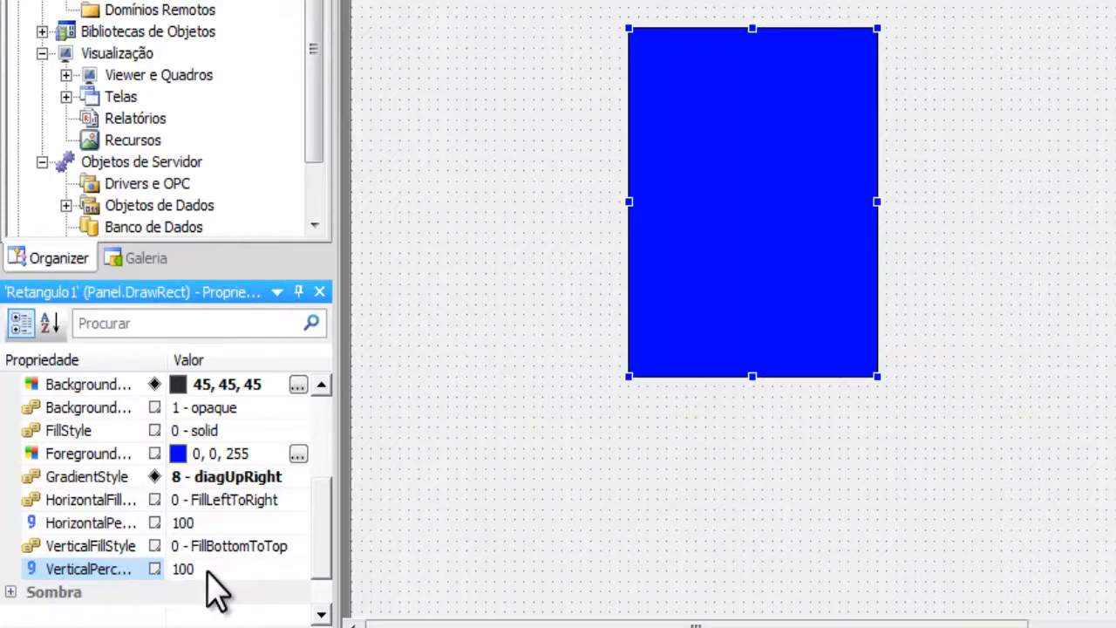
scroll(216, 592, "down", 1)
Step: Move the rectangle toward the screen's upper-left corner and shrink it from its lower-right corner to about three quarters of its size
left_click(735, 122)
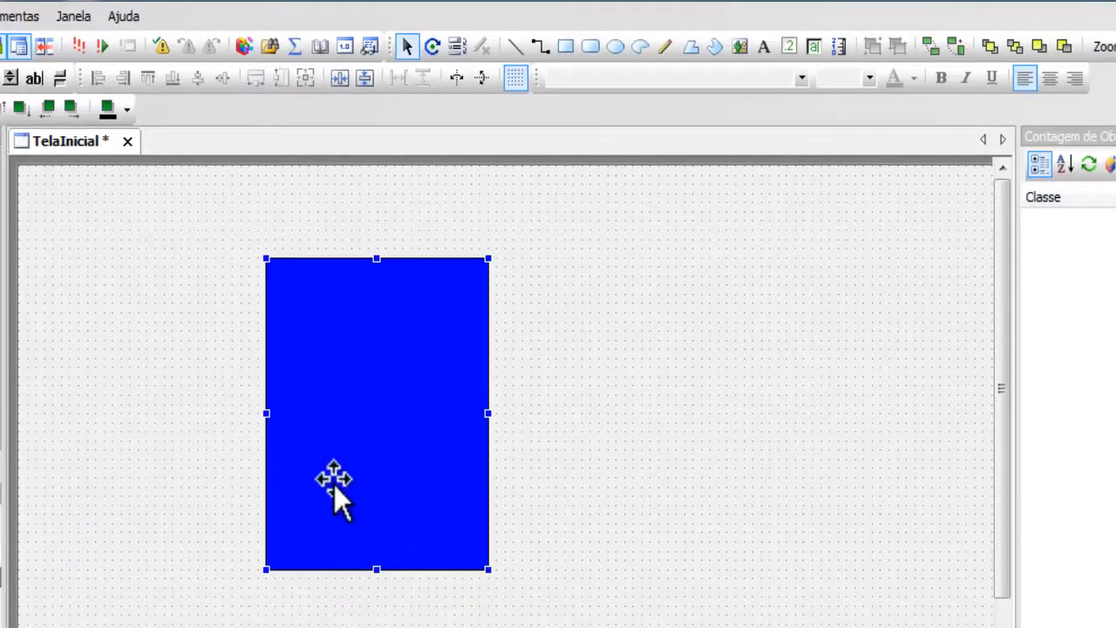
left_click_drag(436, 365, 281, 326)
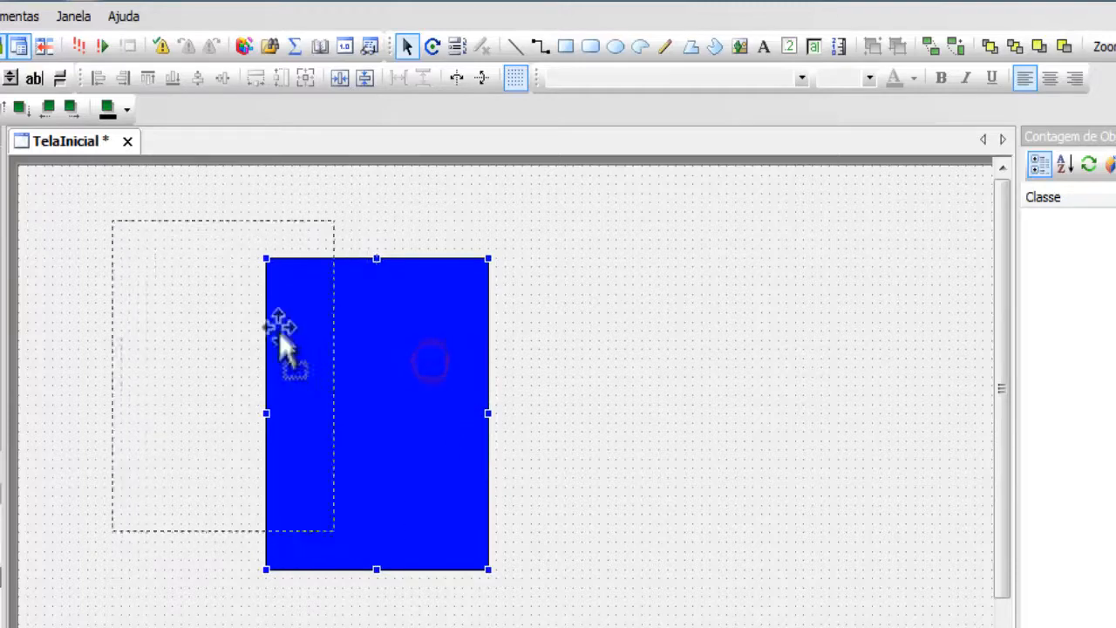
left_click_drag(334, 530, 275, 449)
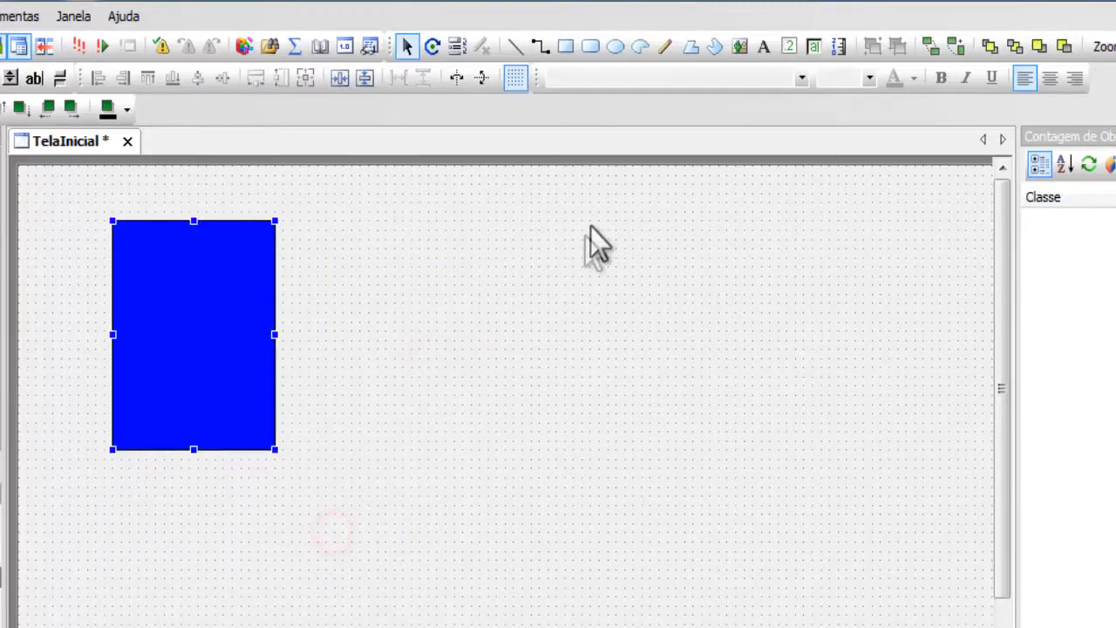
Step: Draw a rounded rectangle of similar size beside the rectangle, and a circle-like ellipse beside the rounded rectangle
left_click(589, 47)
left_click_drag(318, 223, 476, 450)
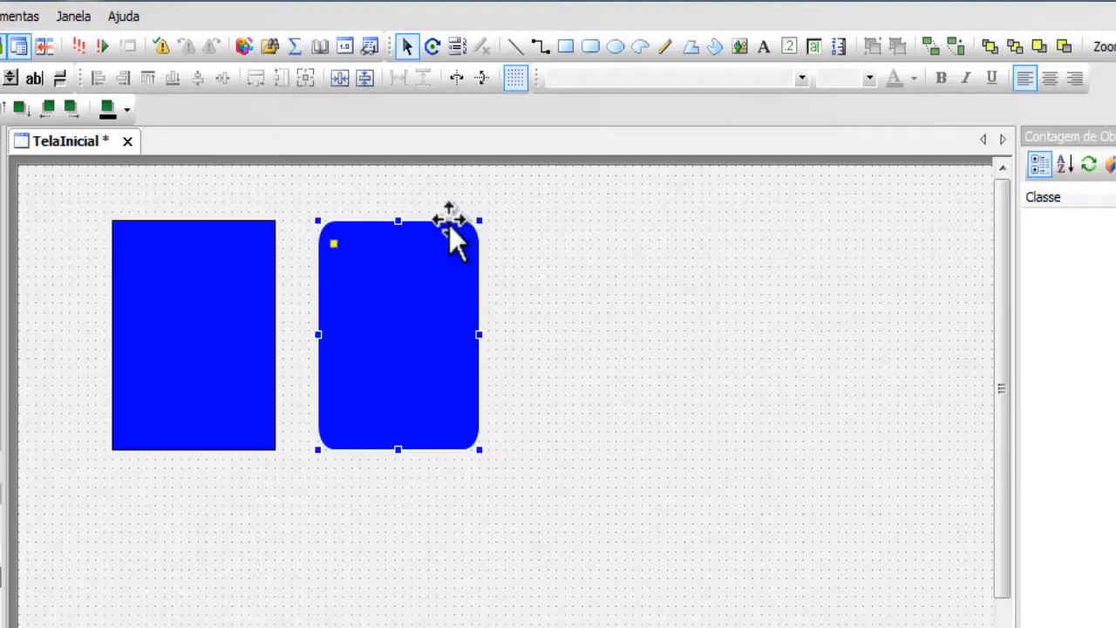
left_click(614, 47)
left_click_drag(544, 226, 761, 448)
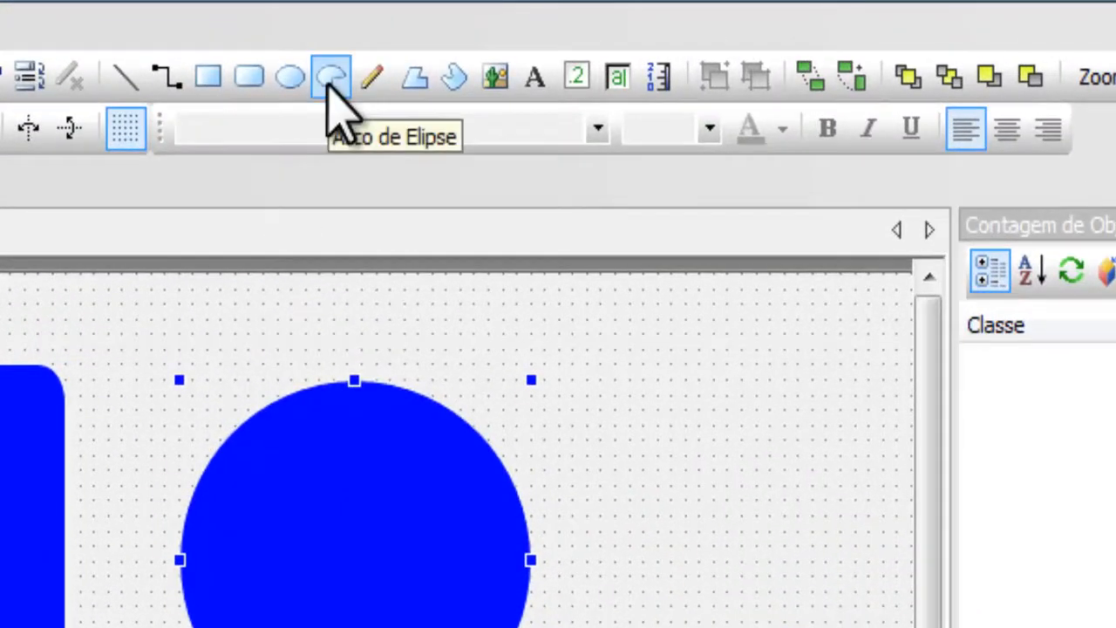
Step: Draw an ellipse arc in the space below the rounded rectangle, and reduce its sweep to a narrow wedge at the lower left
left_click(330, 83)
left_click_drag(0, 627, 119, 627)
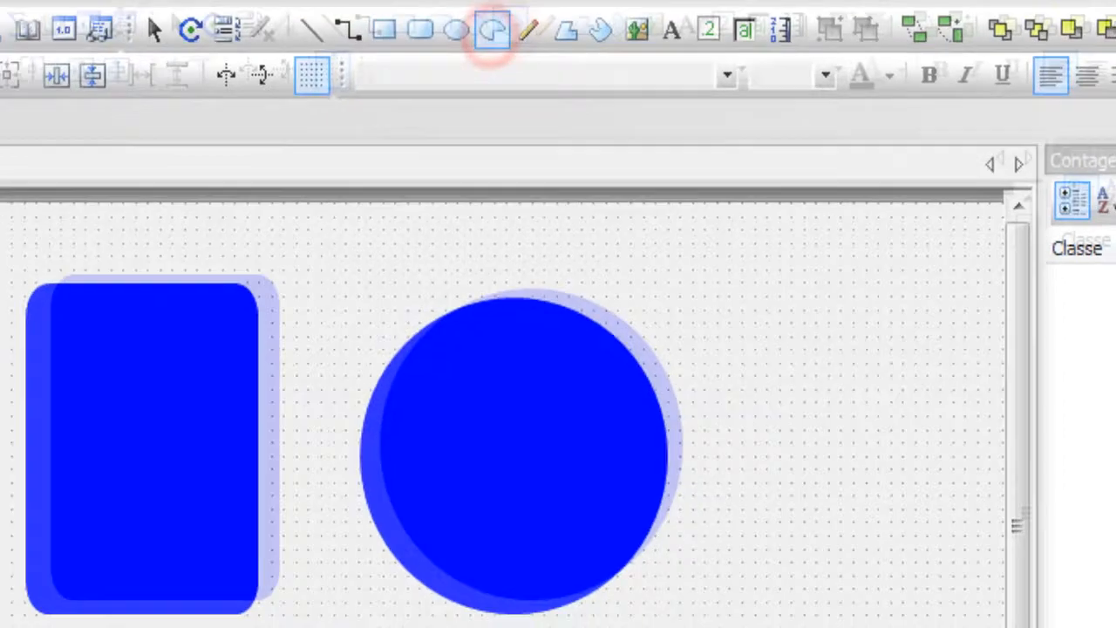
left_click_drag(743, 493, 767, 595)
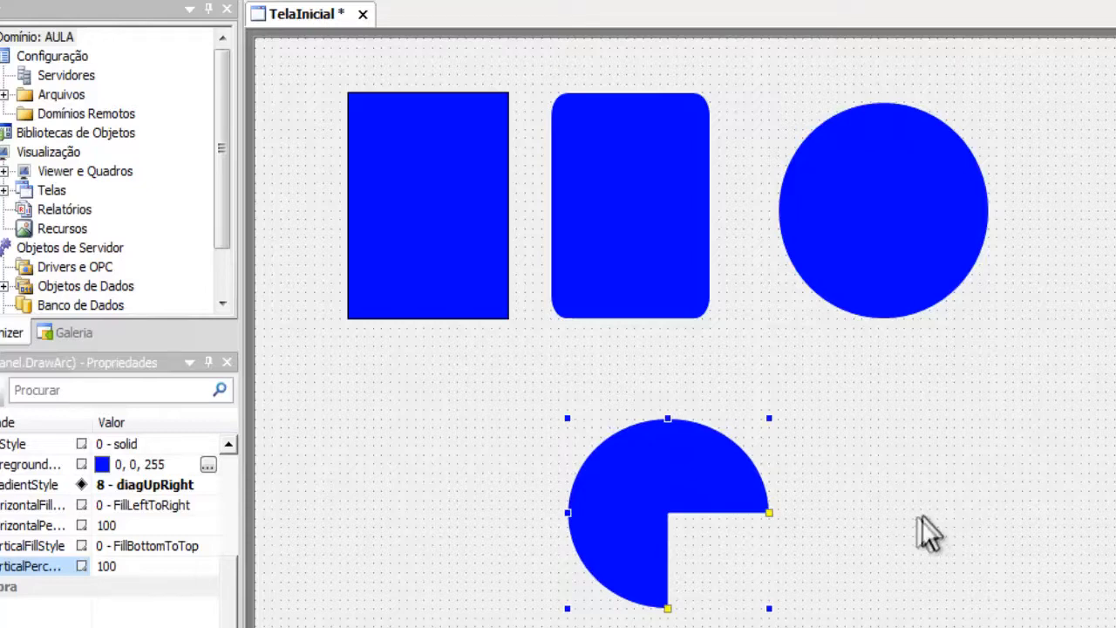
left_click_drag(769, 513, 614, 523)
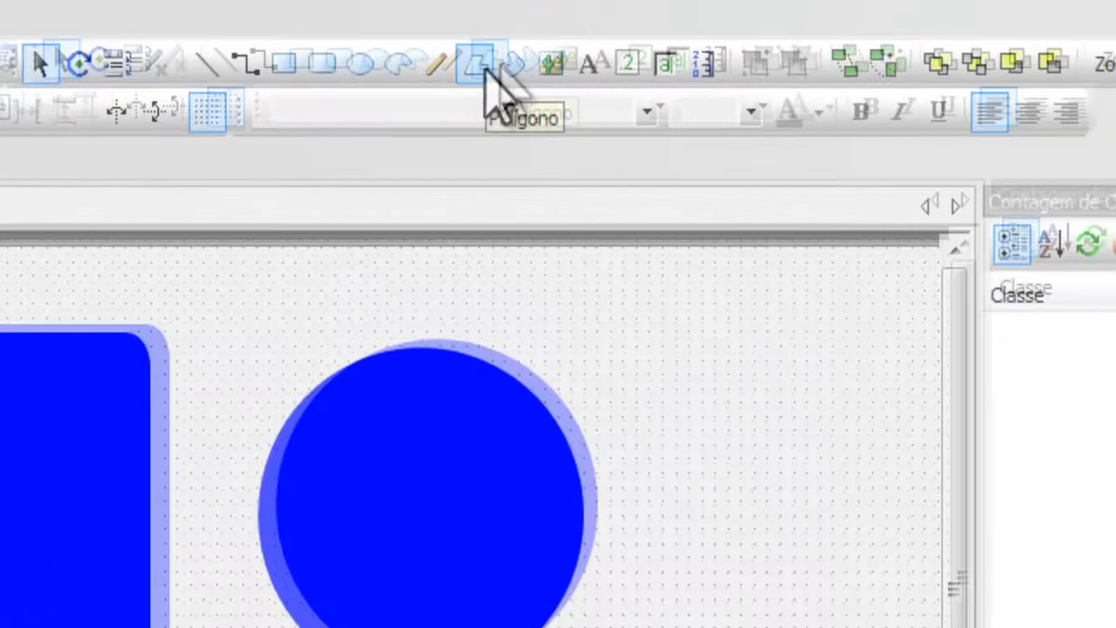
Step: Draw an irregular polygon with a notched upper edge below the circle, and delete it
left_click(471, 68)
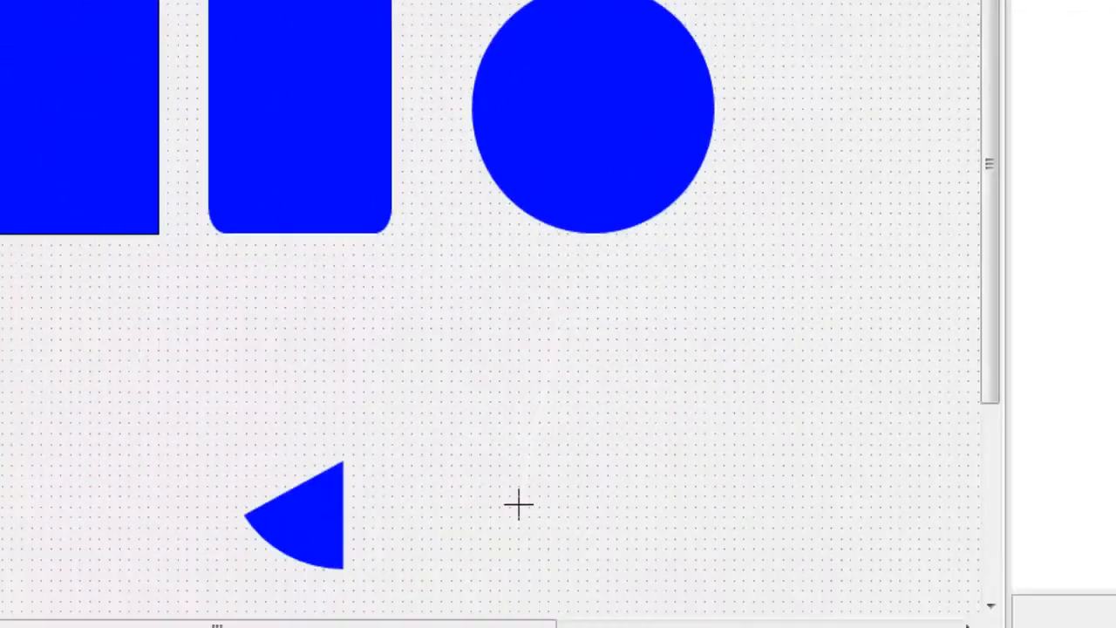
left_click_drag(518, 504, 561, 323)
left_click(672, 517)
left_click(678, 357)
left_click(647, 298)
left_click(580, 297)
left_click(568, 309)
left_click(621, 352)
double_click(558, 324)
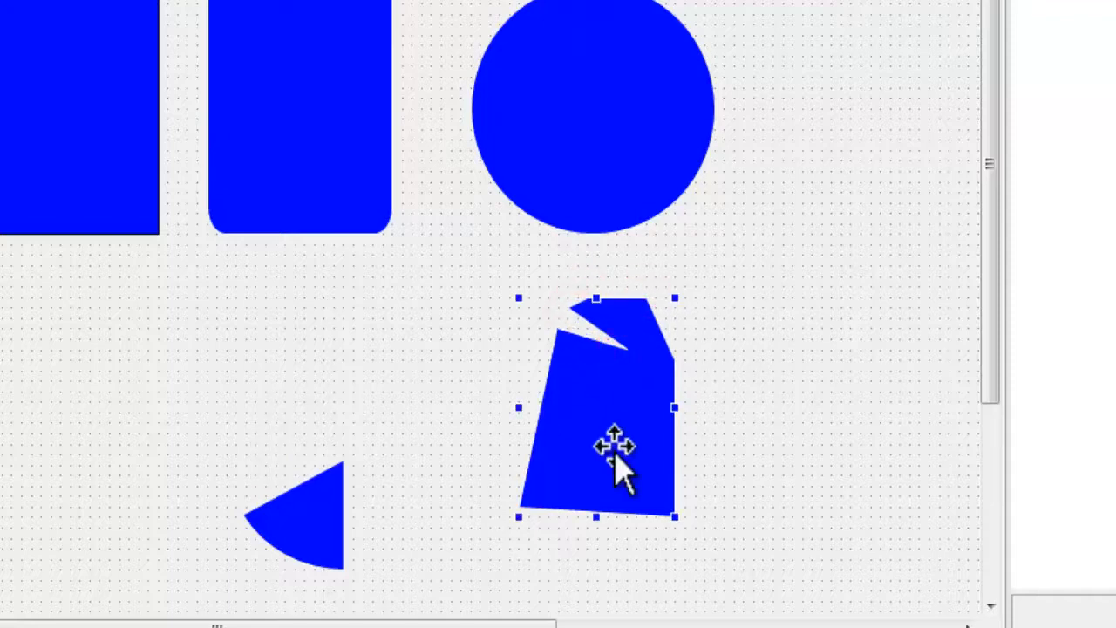
key("Delete")
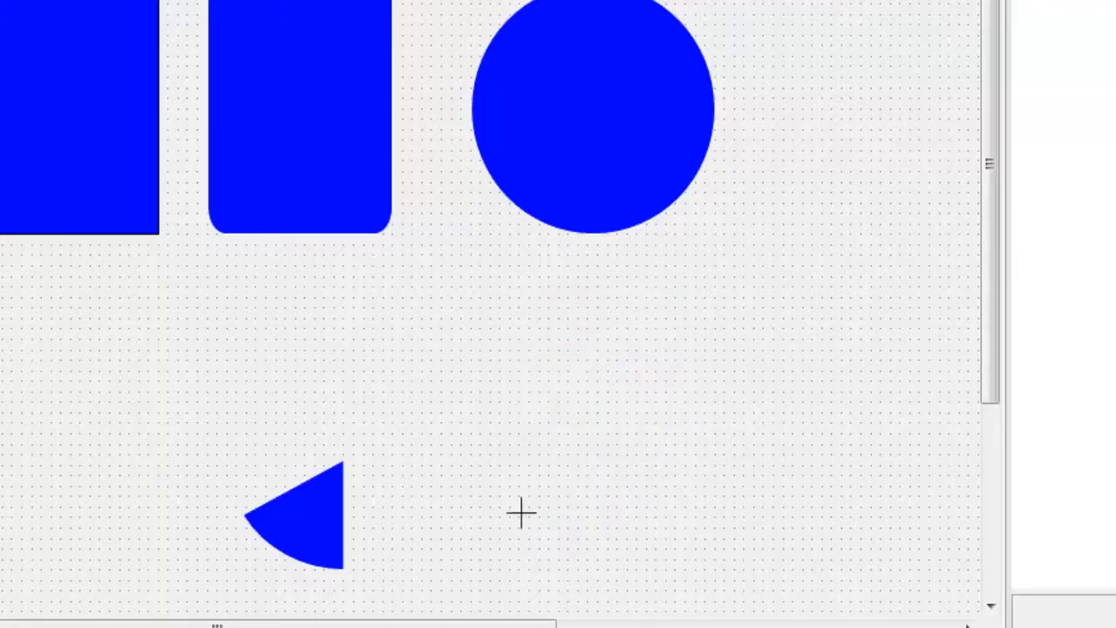
Step: Draw a trapezoid below the circle with the polygon tool, wide at the base and narrow on top, and deselect it
mouse_move(520, 514)
left_mouse_down()
mouse_move(685, 506)
mouse_move(765, 518)
mouse_move(768, 503)
left_mouse_up()
left_click(695, 349)
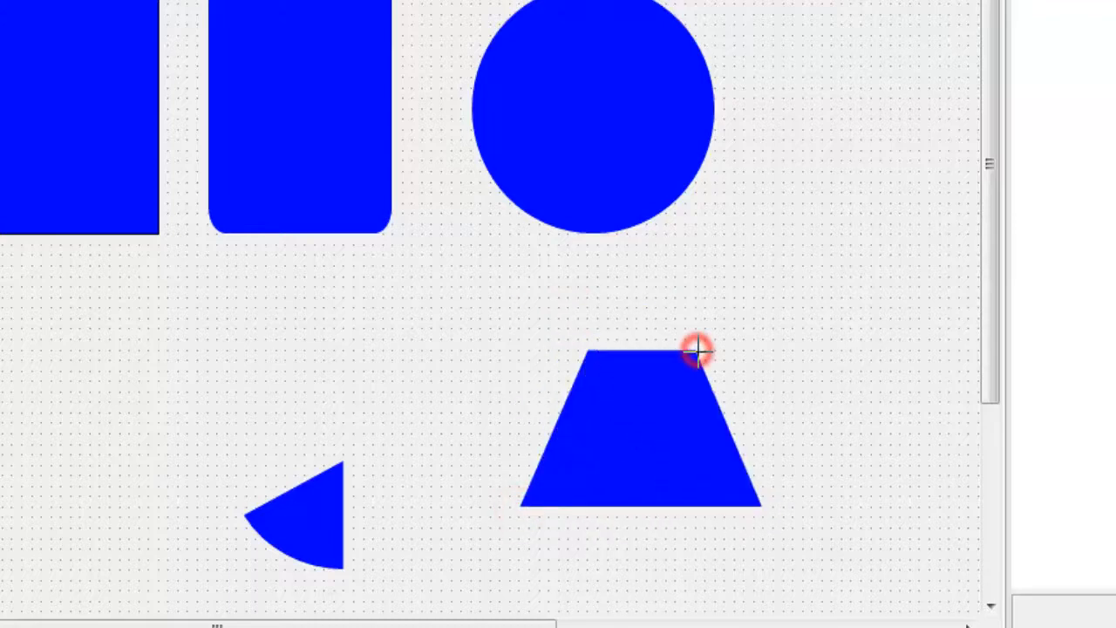
double_click(593, 351)
left_click(837, 374)
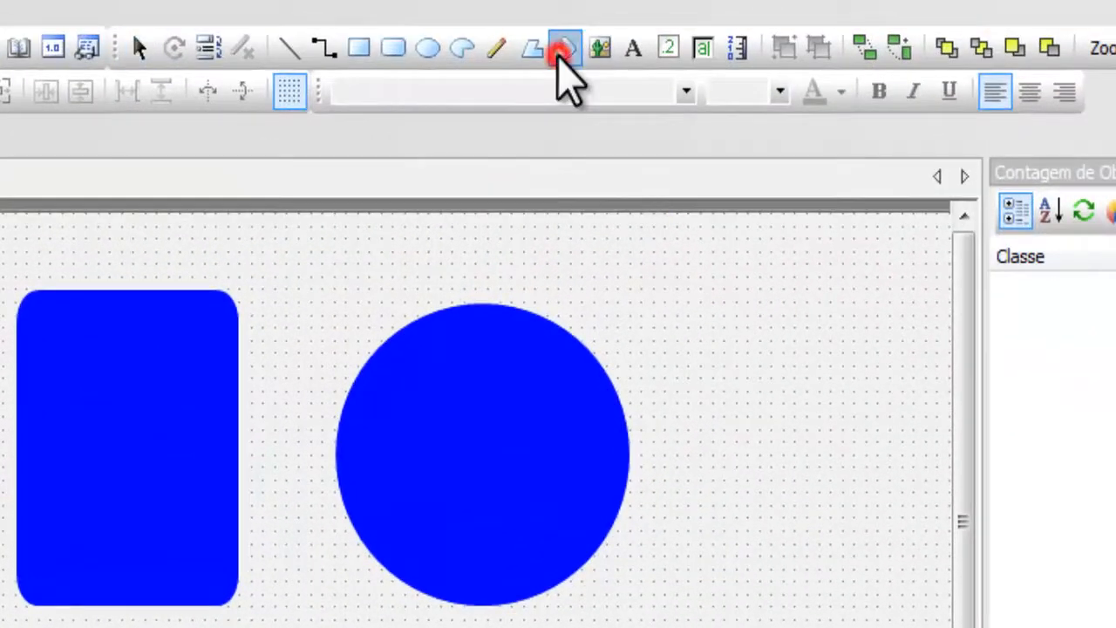
Step: Draw a closed curved shape below the rectangle, with a broad rounded base and a narrower top
left_click(558, 49)
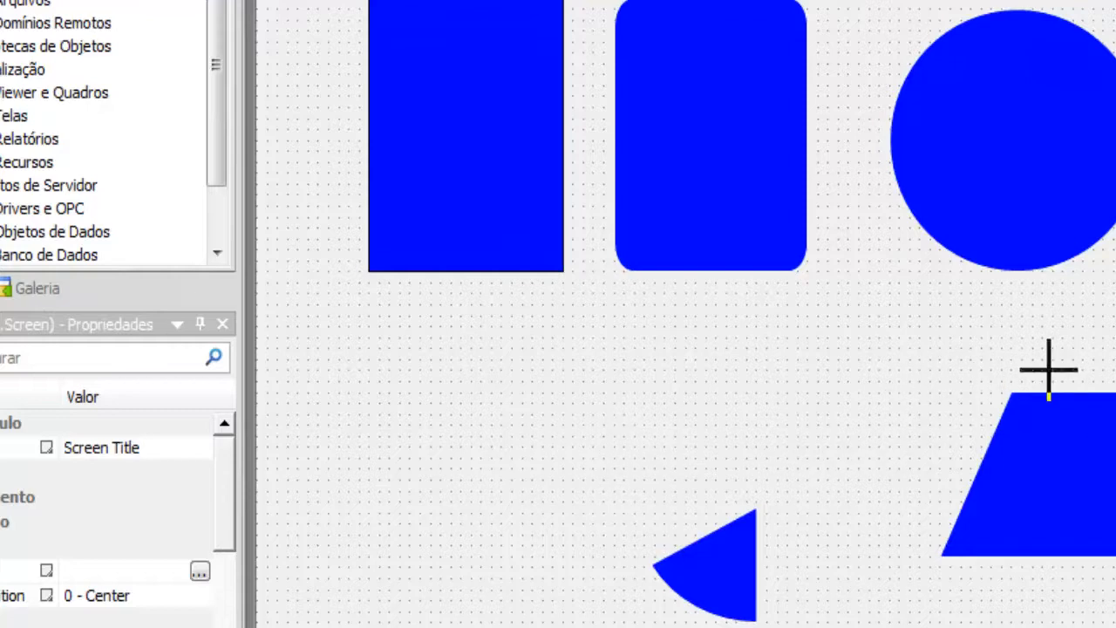
left_click(383, 412)
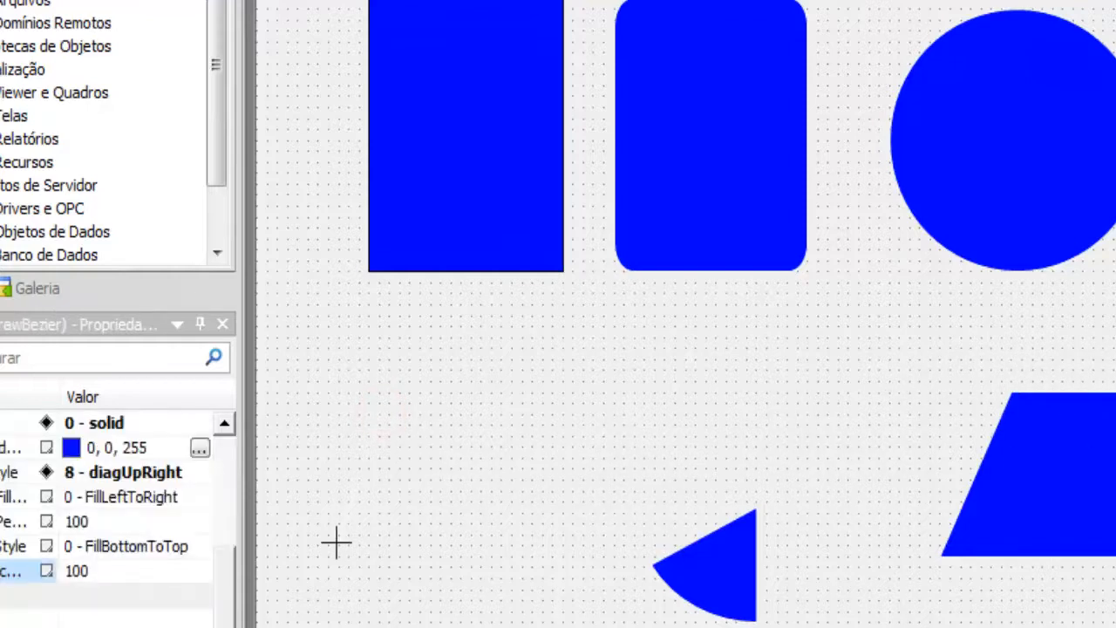
left_click(514, 561)
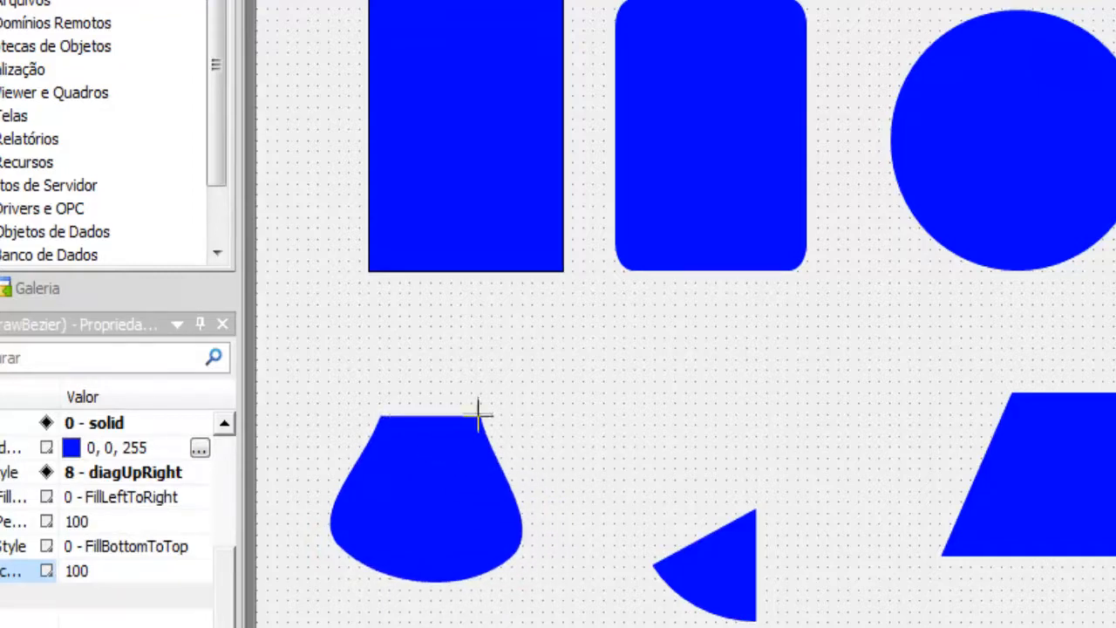
left_click(471, 418)
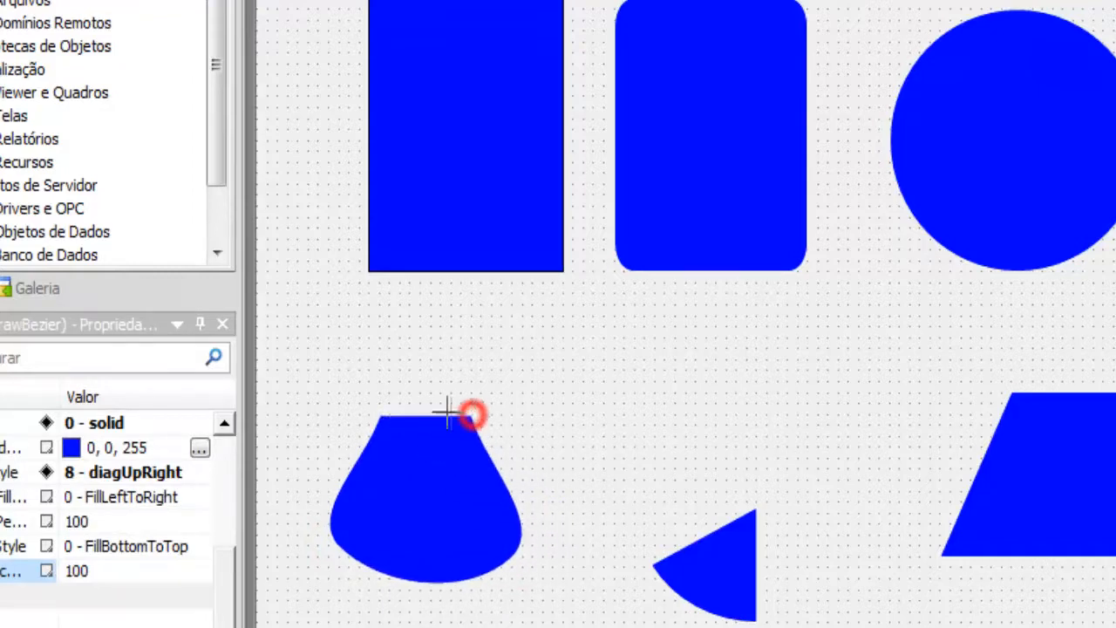
double_click(389, 409)
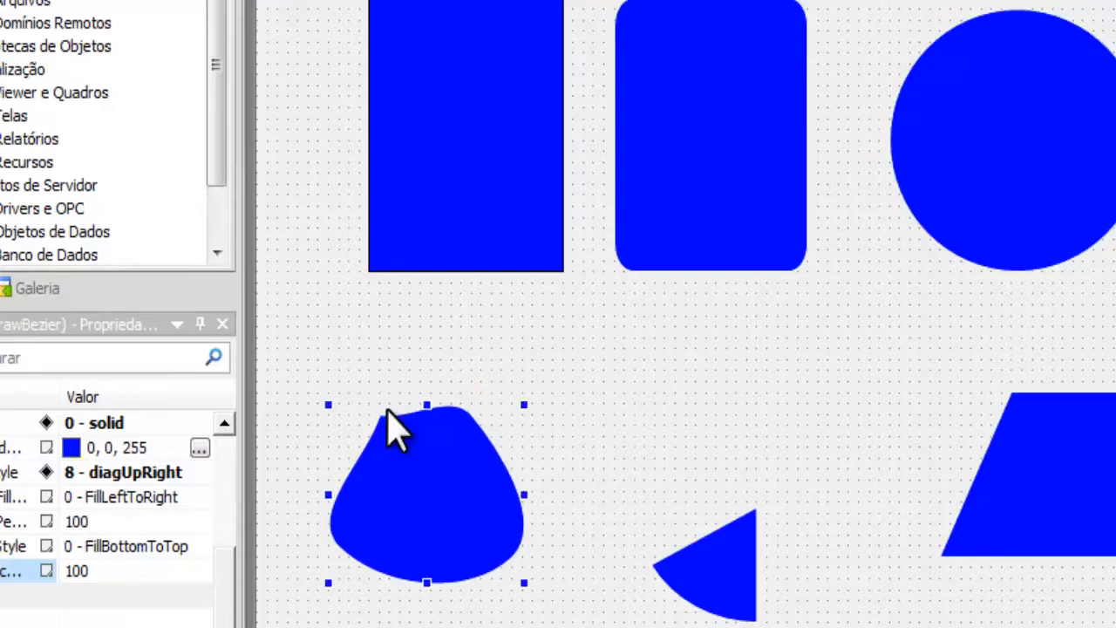
Step: Select all the shapes on the screen together and delete them
left_click(723, 454)
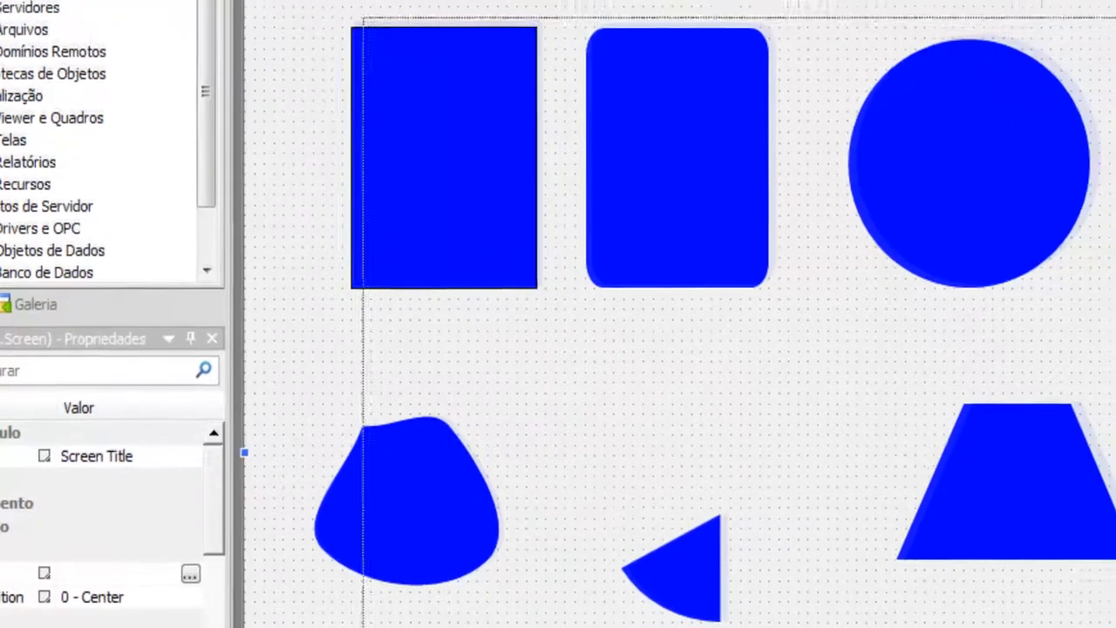
left_click_drag(363, 18, 1111, 623)
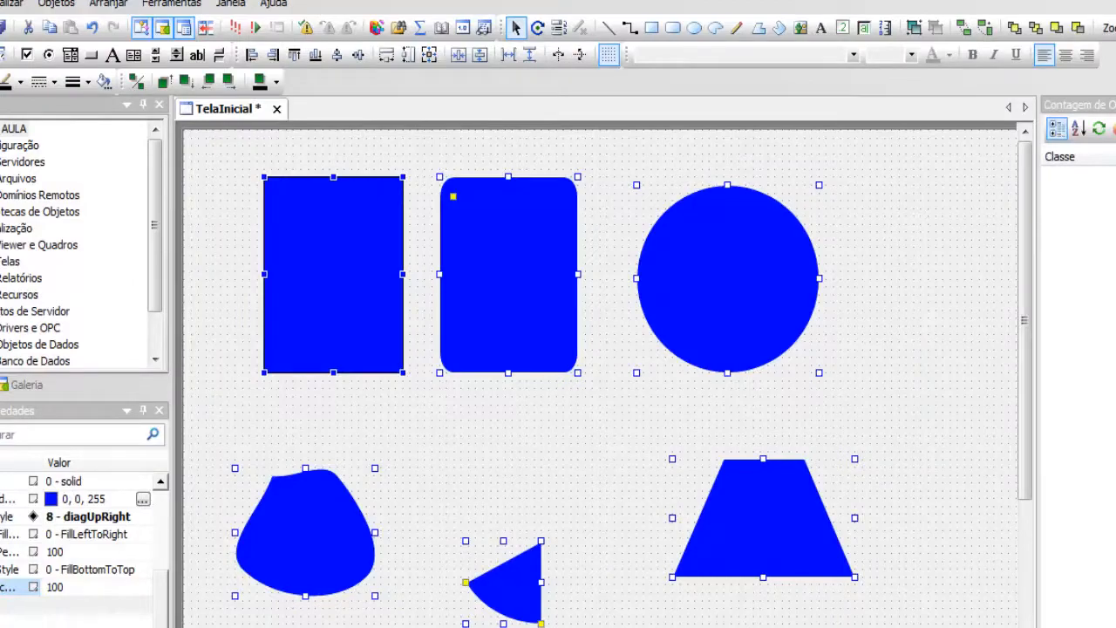
key("Delete")
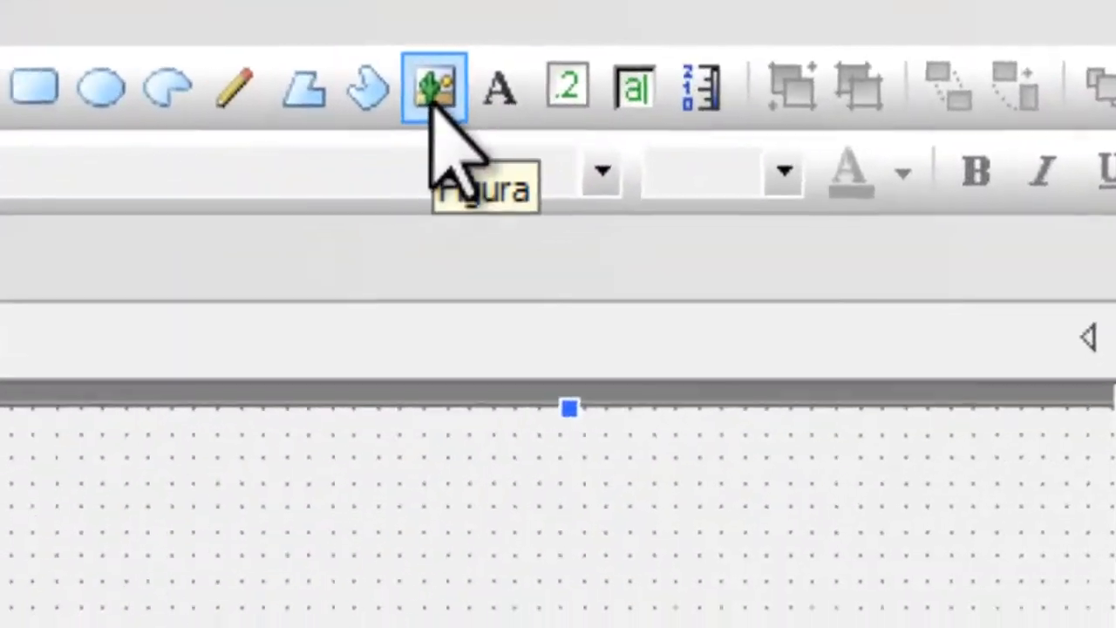
Step: Insert the picture valvula_figura_04 from the desktop (Área de Trabalho) onto the empty screen
left_click(431, 94)
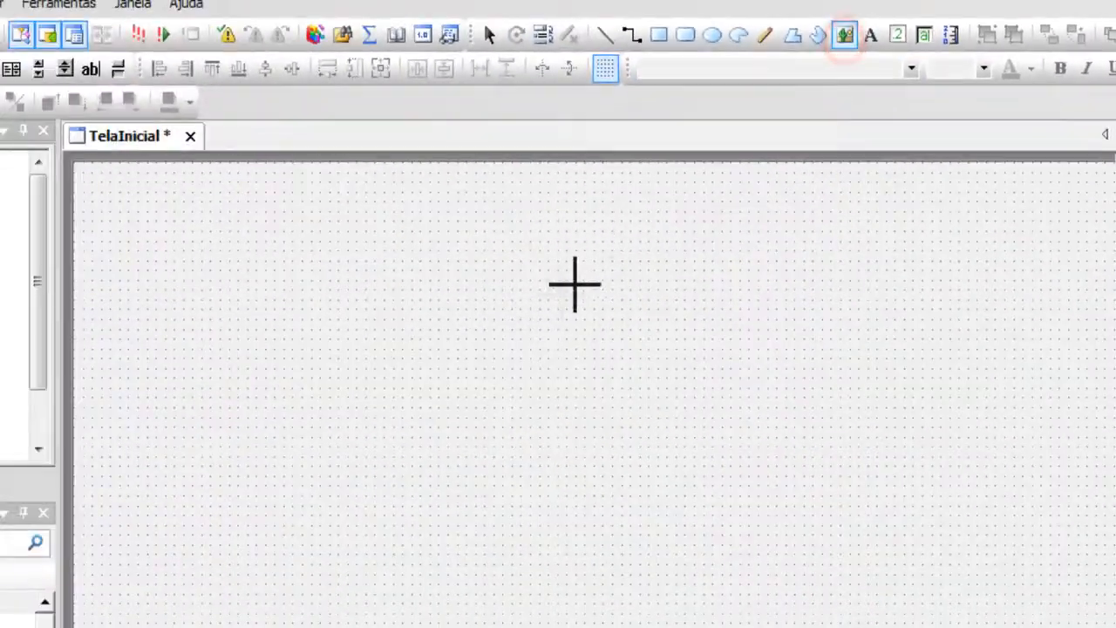
left_click_drag(229, 241, 455, 428)
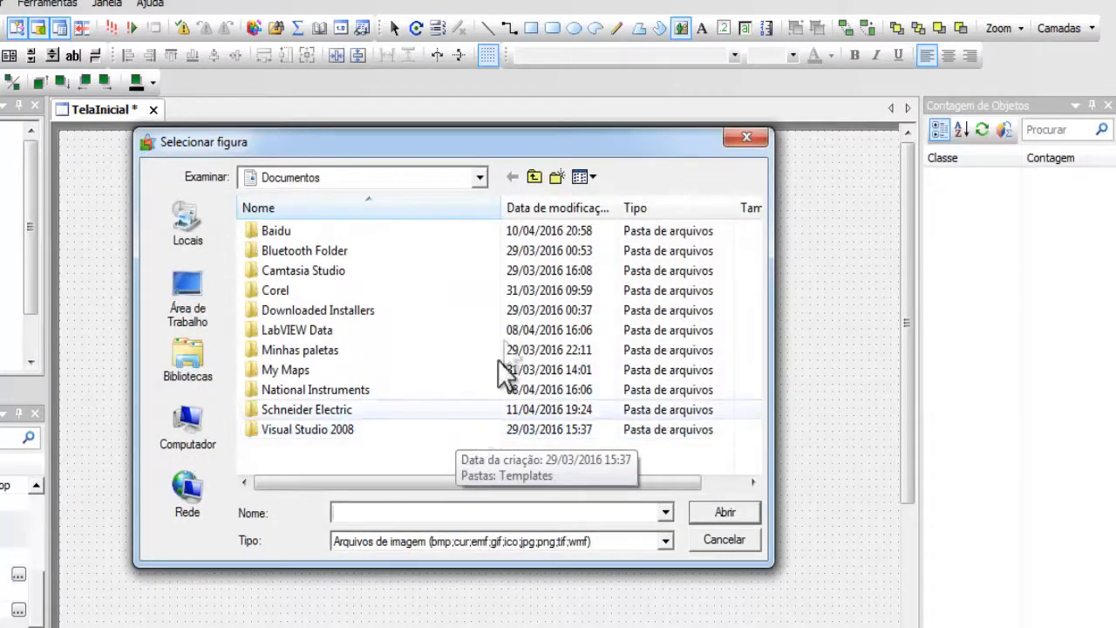
left_click(531, 176)
left_click(532, 176)
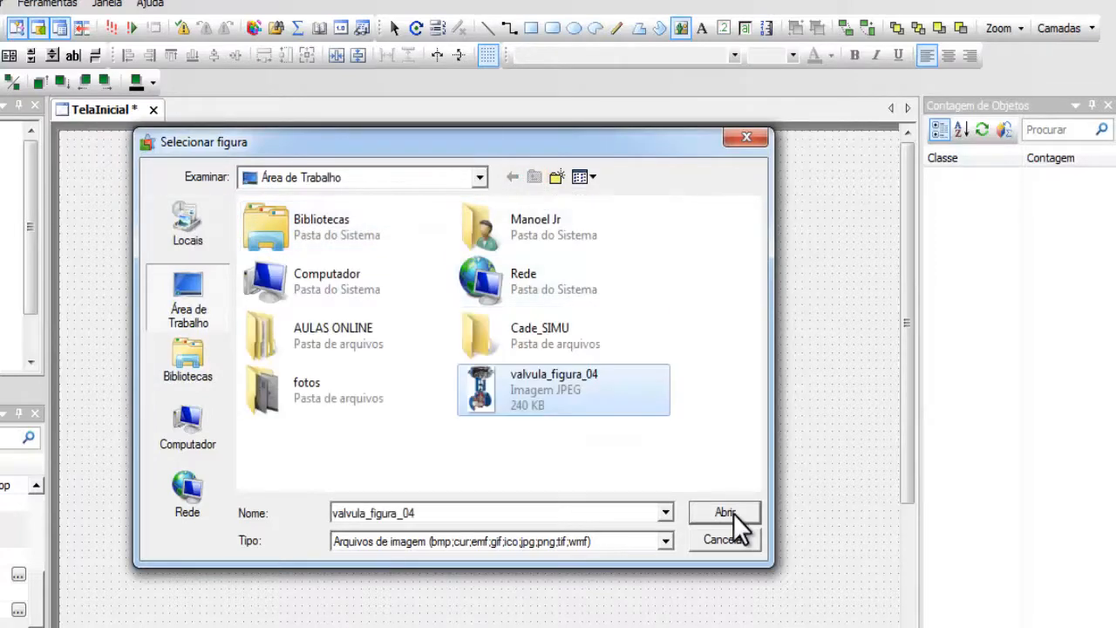
left_click(734, 514)
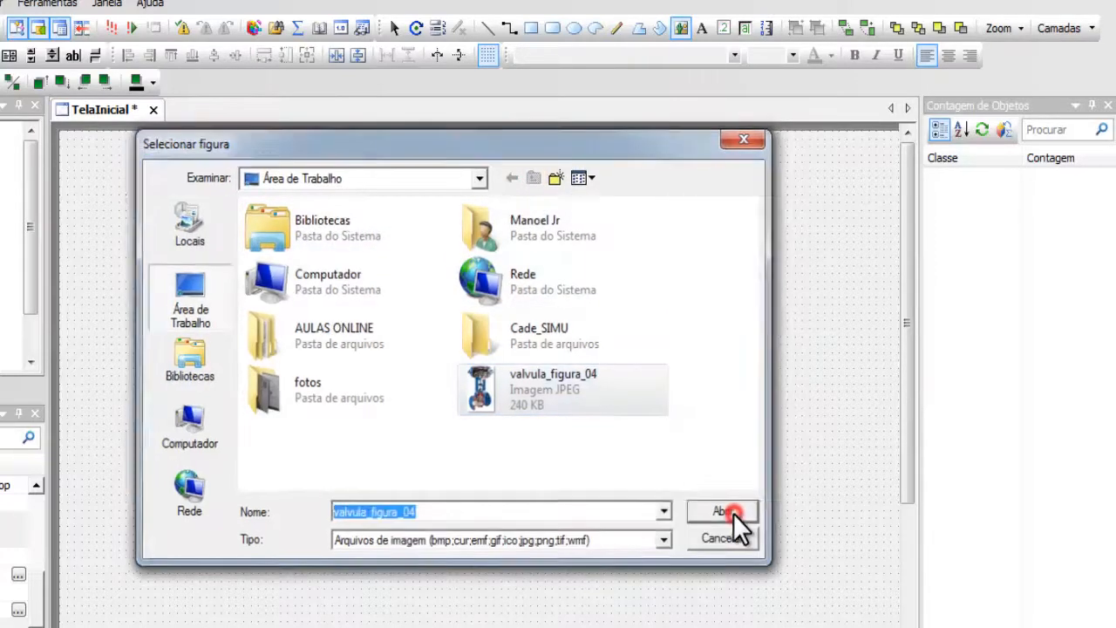
Step: Enlarge the valve picture by stretching its lower, right and upper edges outward, and bring its left edge slightly inward
left_click_drag(335, 399, 351, 556)
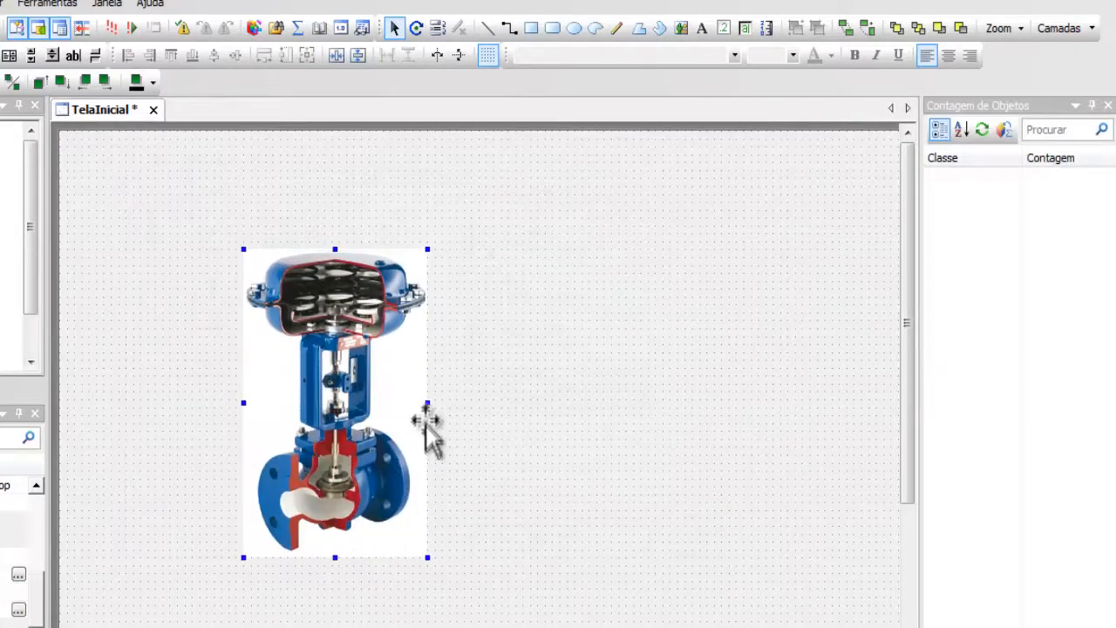
left_click_drag(427, 399, 485, 402)
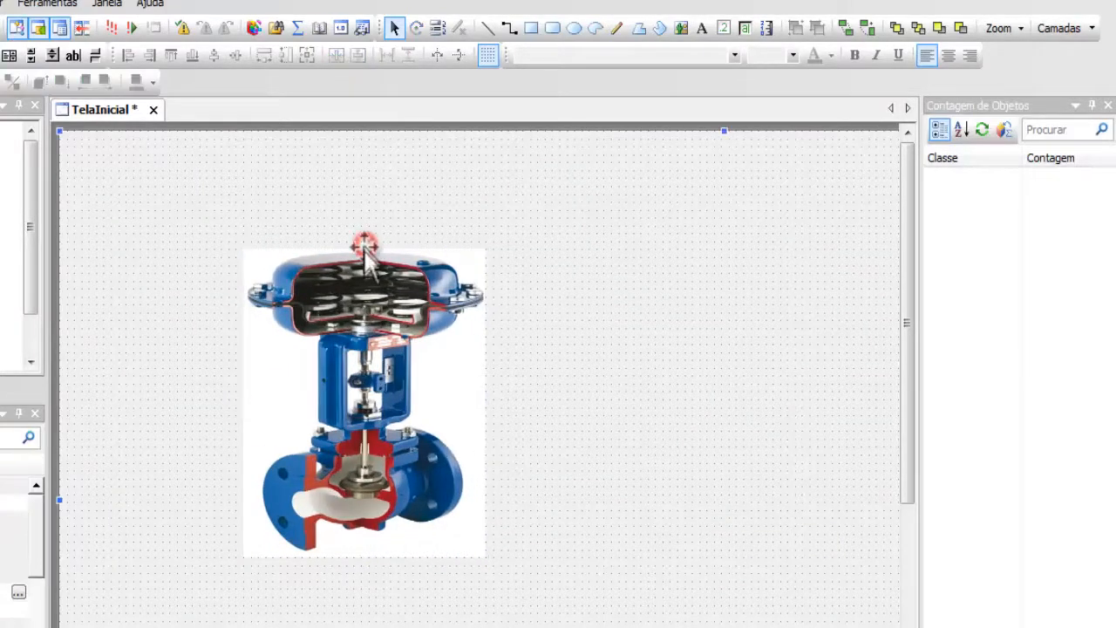
left_click_drag(364, 249, 365, 193)
left_click_drag(243, 374, 251, 373)
Step: Review the valve picture's image, fill and transparency properties, and set its TransparentMode to 1 - ByColor
left_click_drag(38, 590, 36, 515)
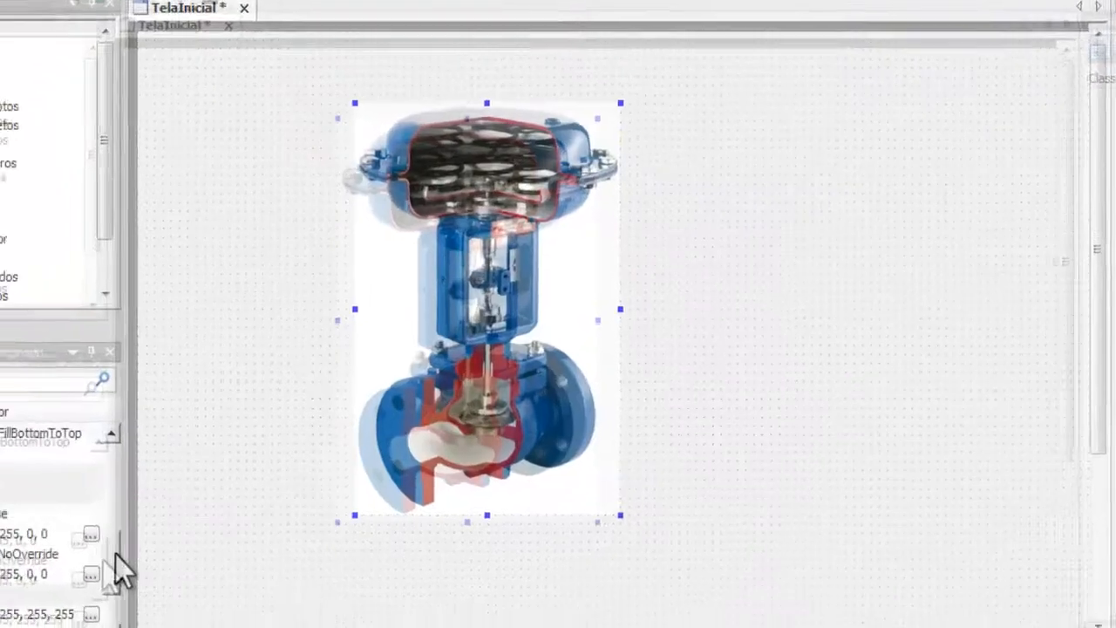
left_click_drag(417, 301, 423, 269)
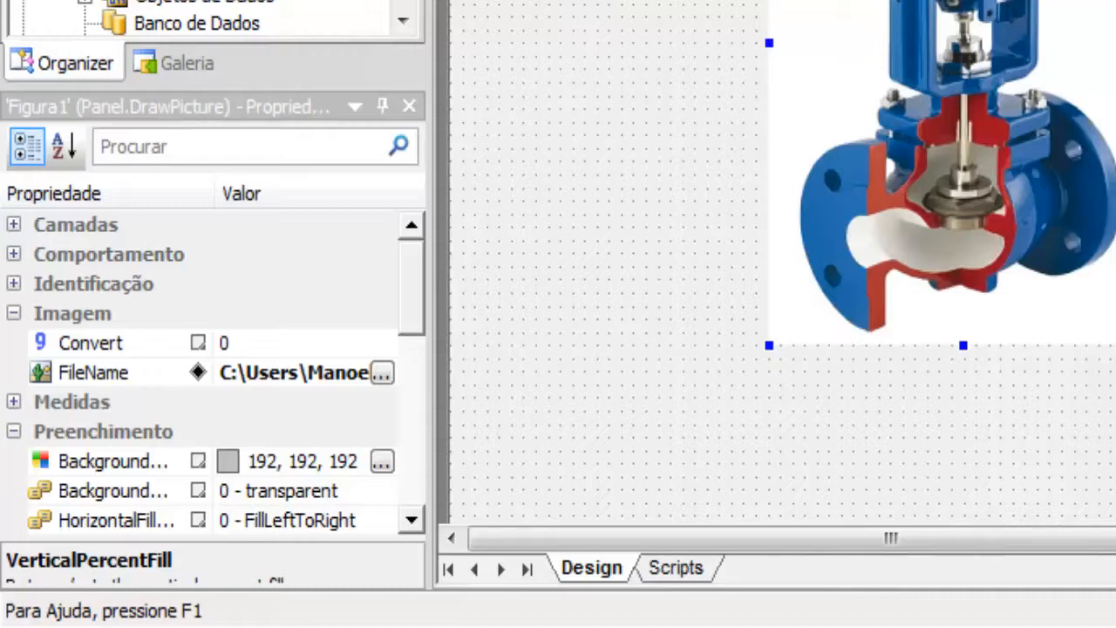
left_click(14, 313)
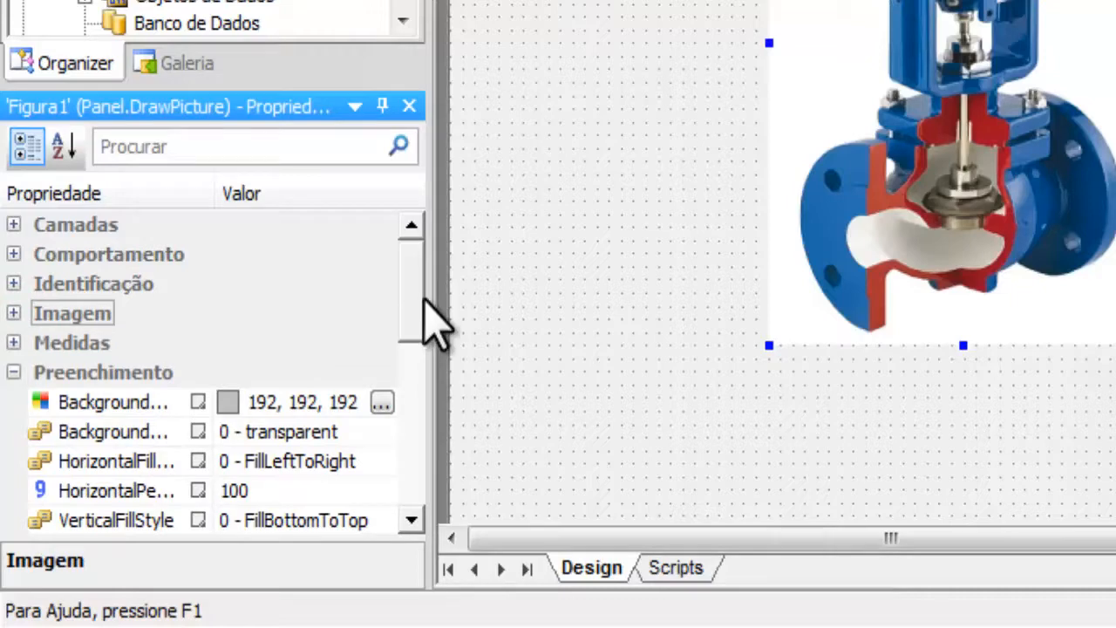
scroll(21, 344, "down", 5)
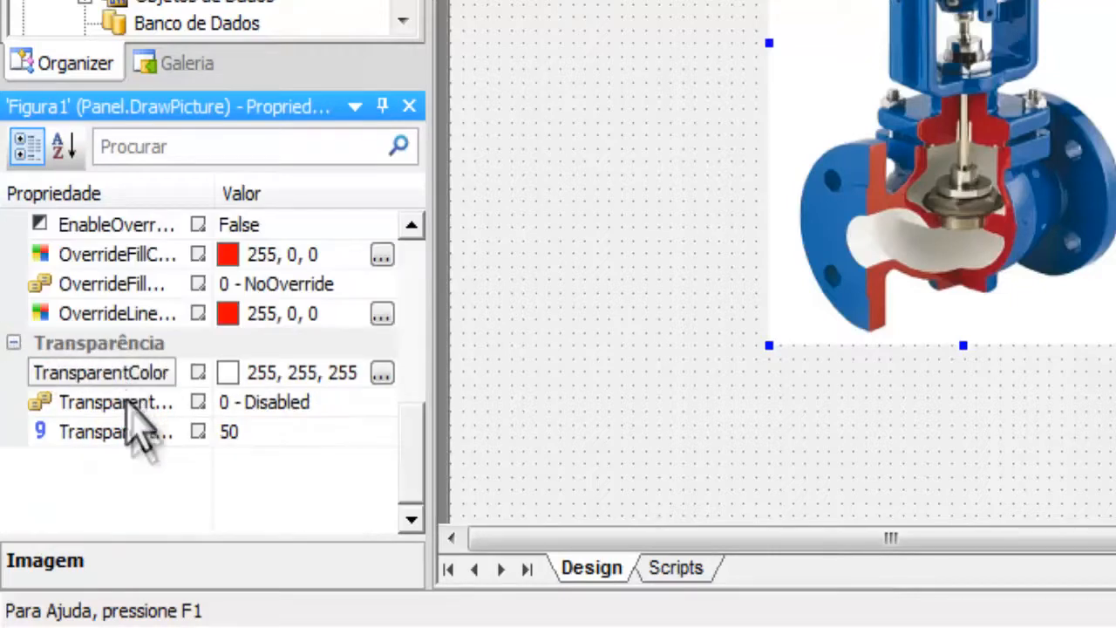
left_click(981, 83)
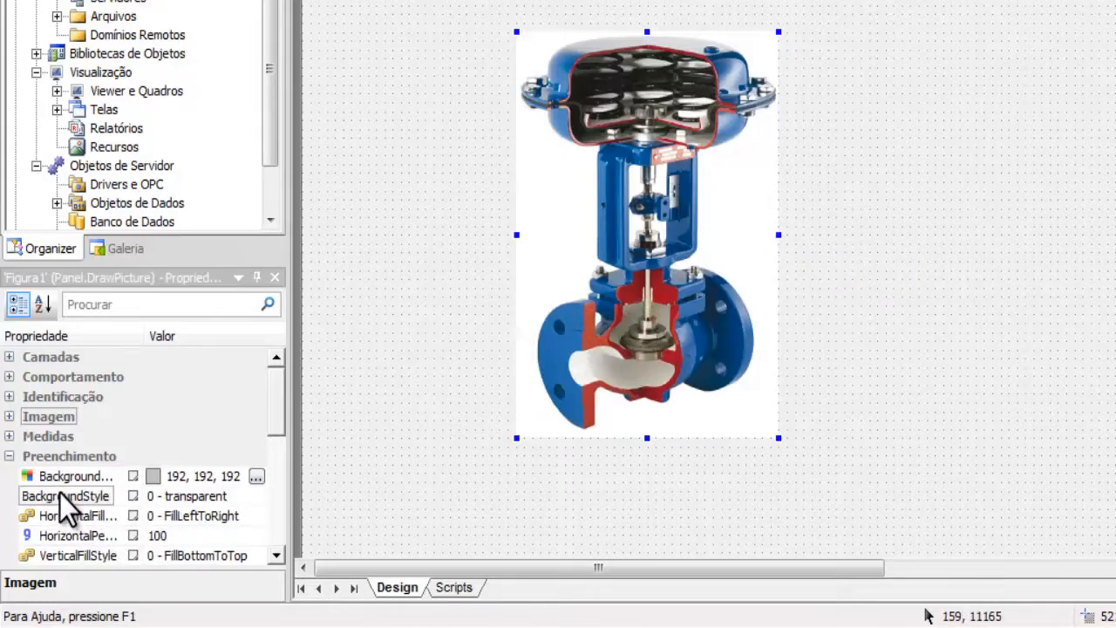
scroll(59, 492, "down", 4)
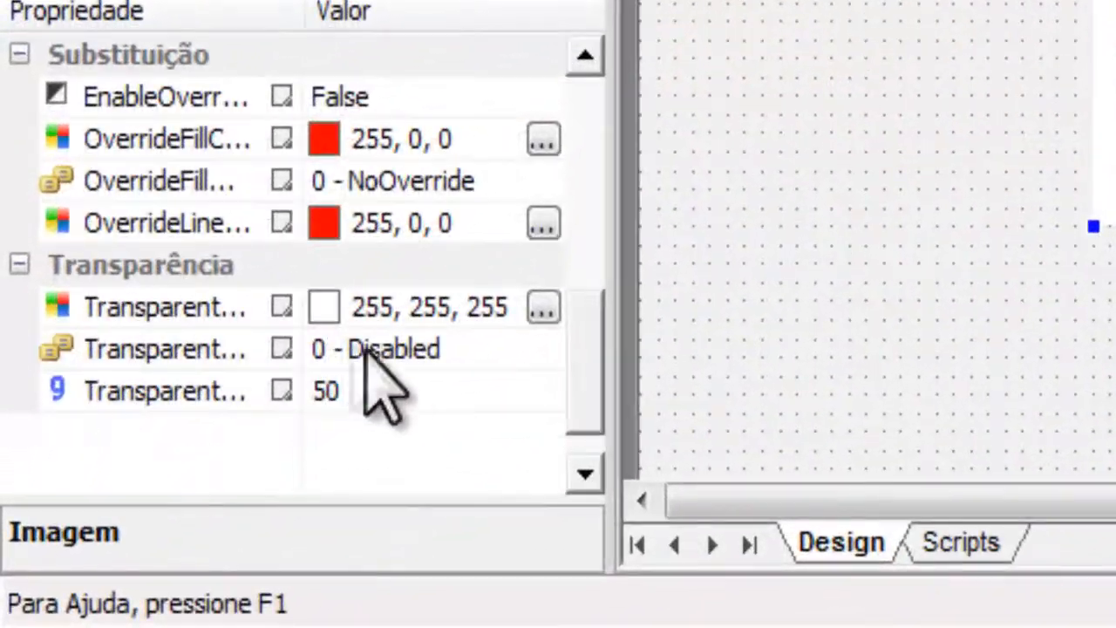
left_click(531, 355)
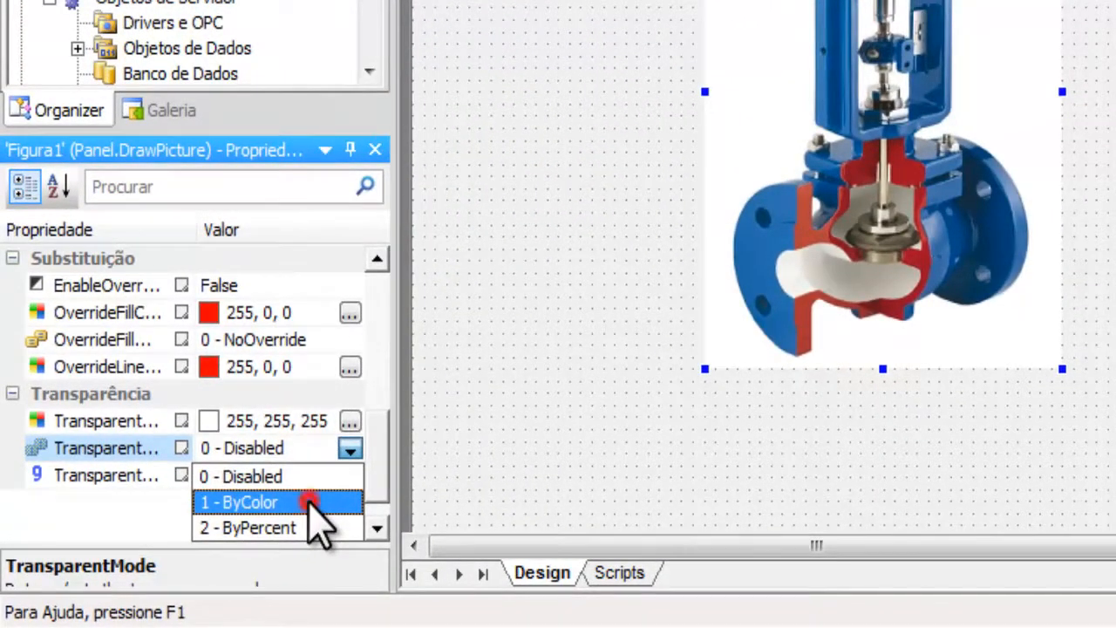
left_click(309, 503)
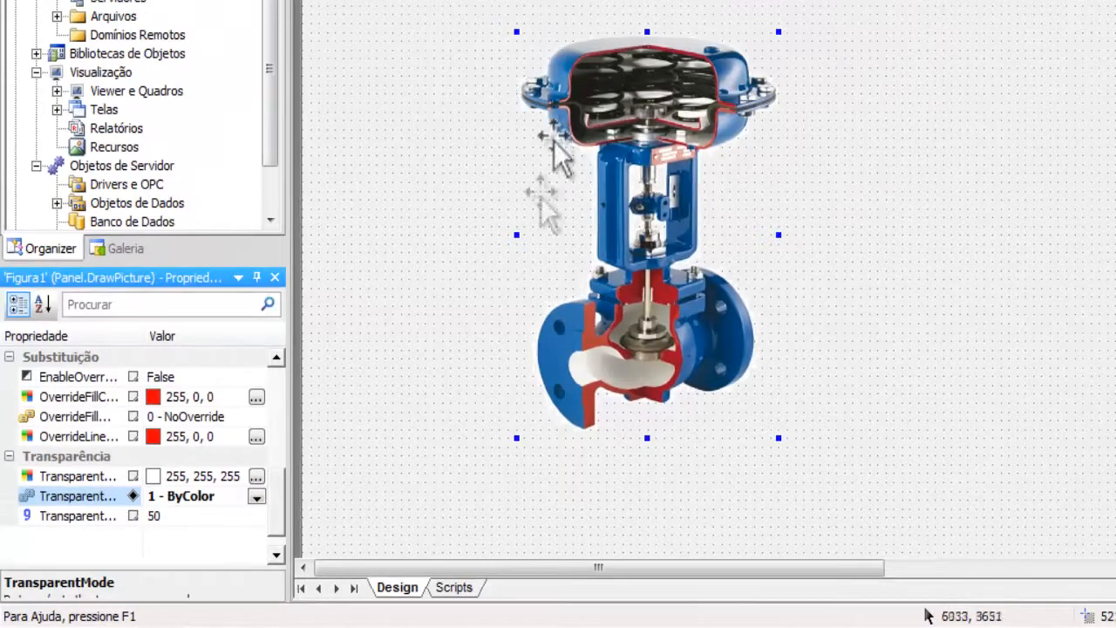
Step: Set the valve picture's TransparentColor to black (0, 0, 0)
left_click(255, 476)
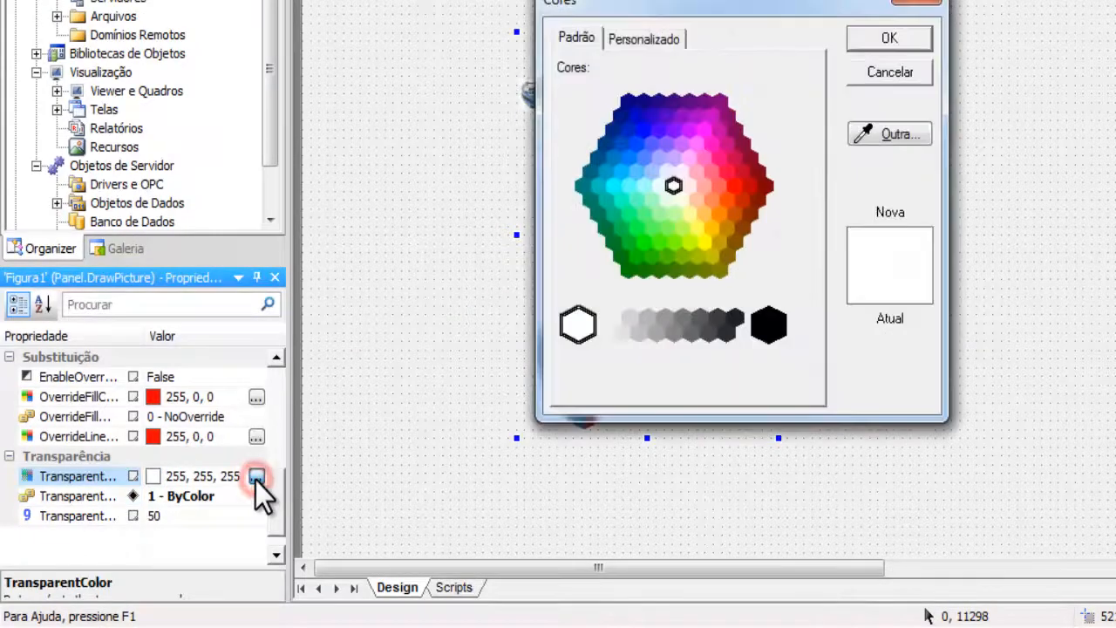
left_click(765, 327)
left_click(880, 39)
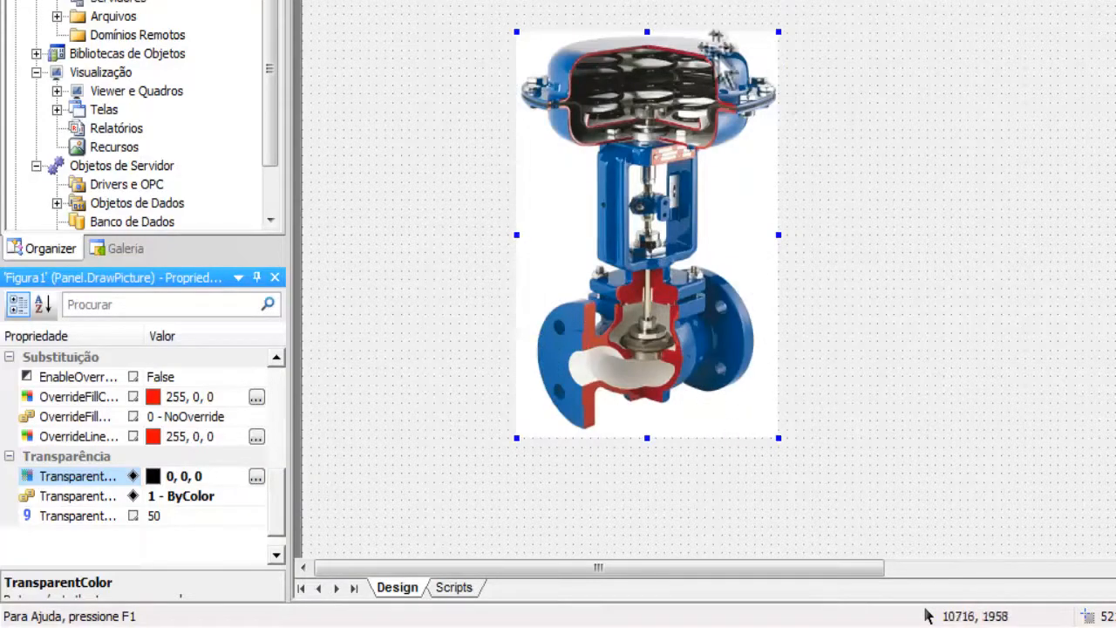
Step: Move the valve picture slightly up and to the right, set its TransparentColor to white (255, 255, 255), and deselect it
left_click_drag(695, 222, 718, 210)
left_click(256, 456)
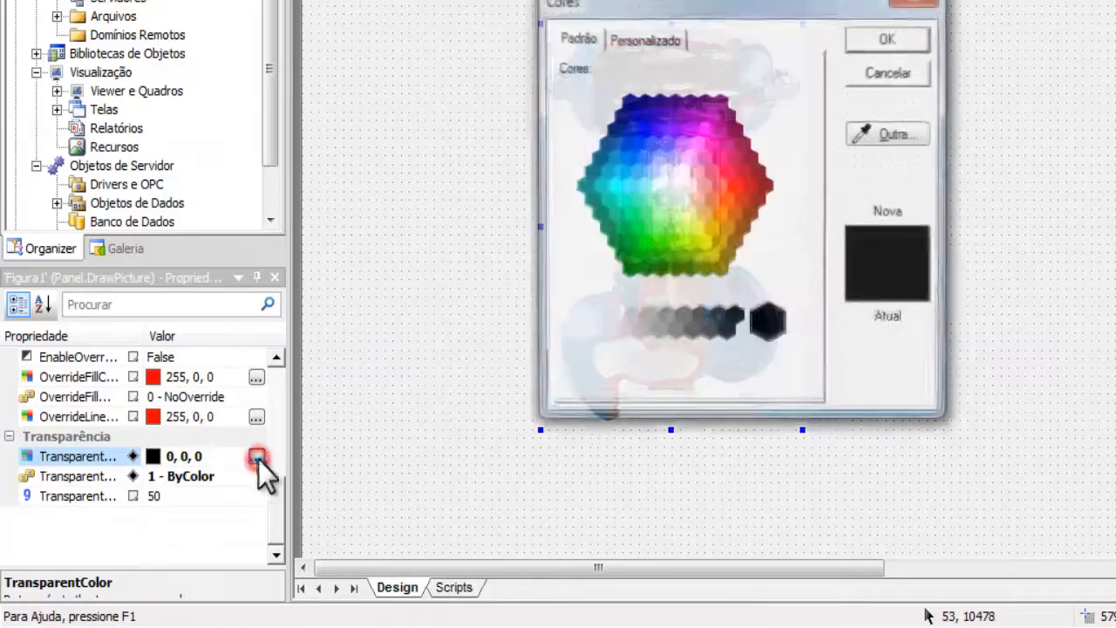
left_click(578, 325)
left_click(869, 37)
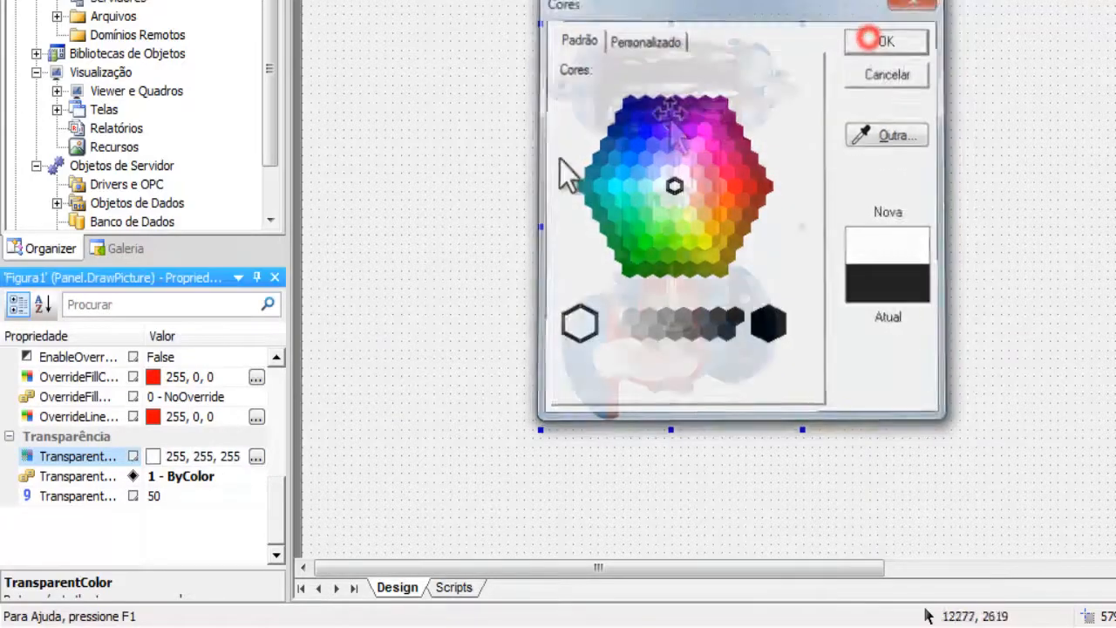
left_click(925, 155)
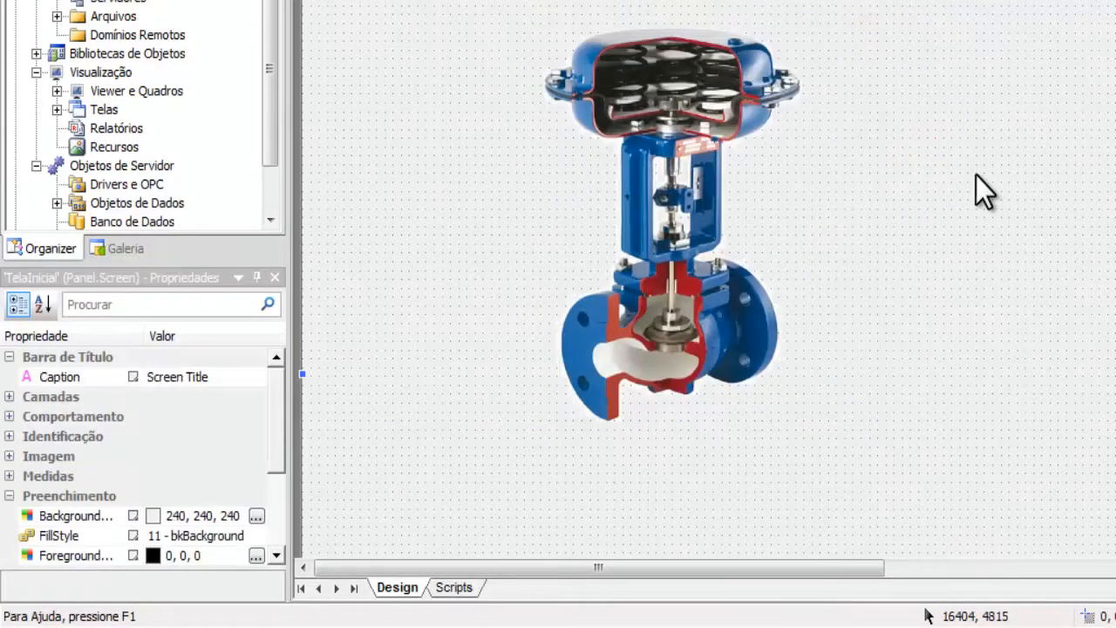
Step: Add a text object reading "VÁLVULA T01" in the empty area beside the valve's upper part
left_click(595, 68)
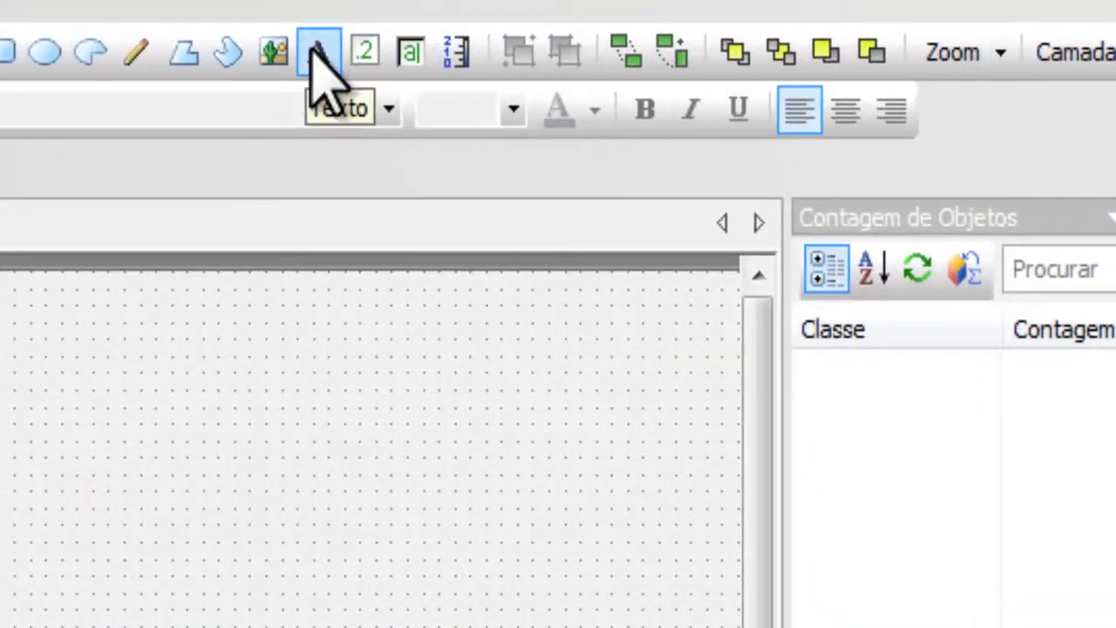
left_click(319, 54)
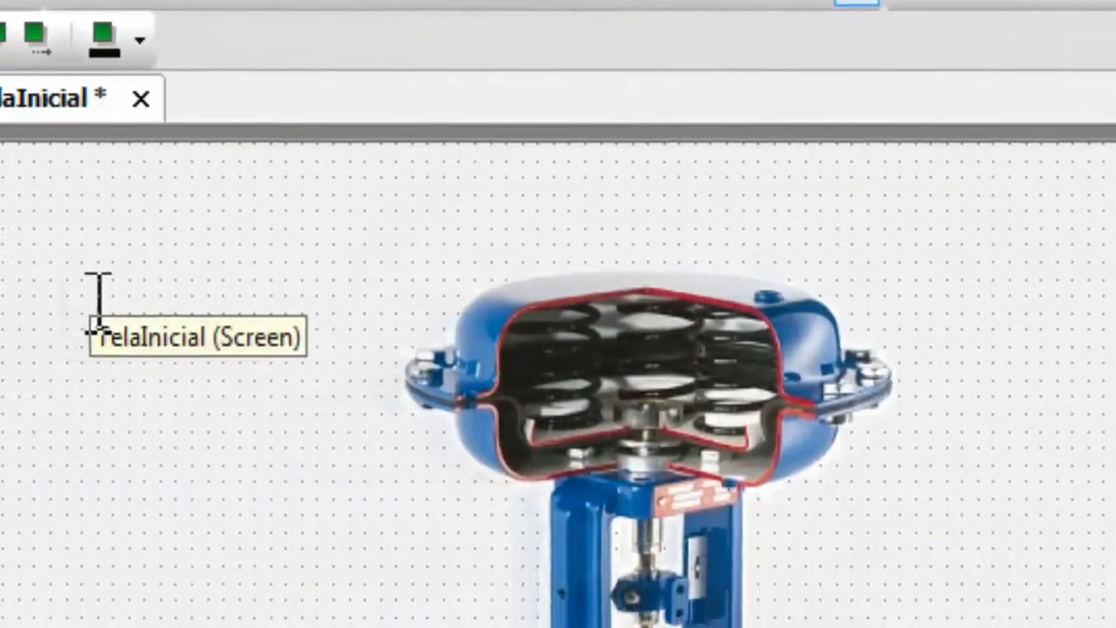
left_click(250, 278)
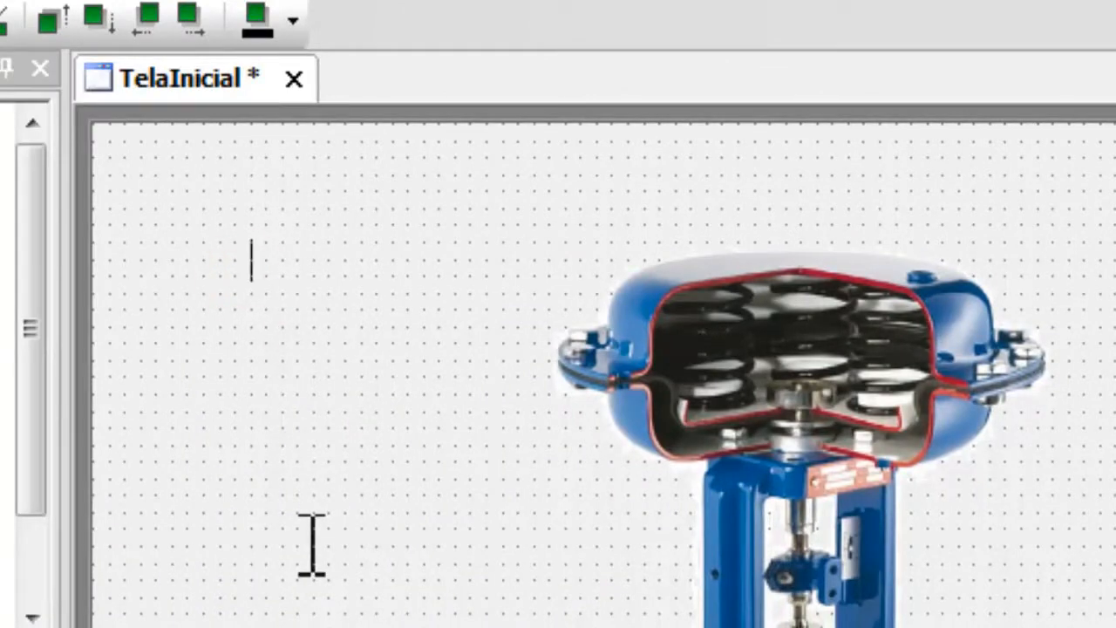
type("VÁLVULA T01")
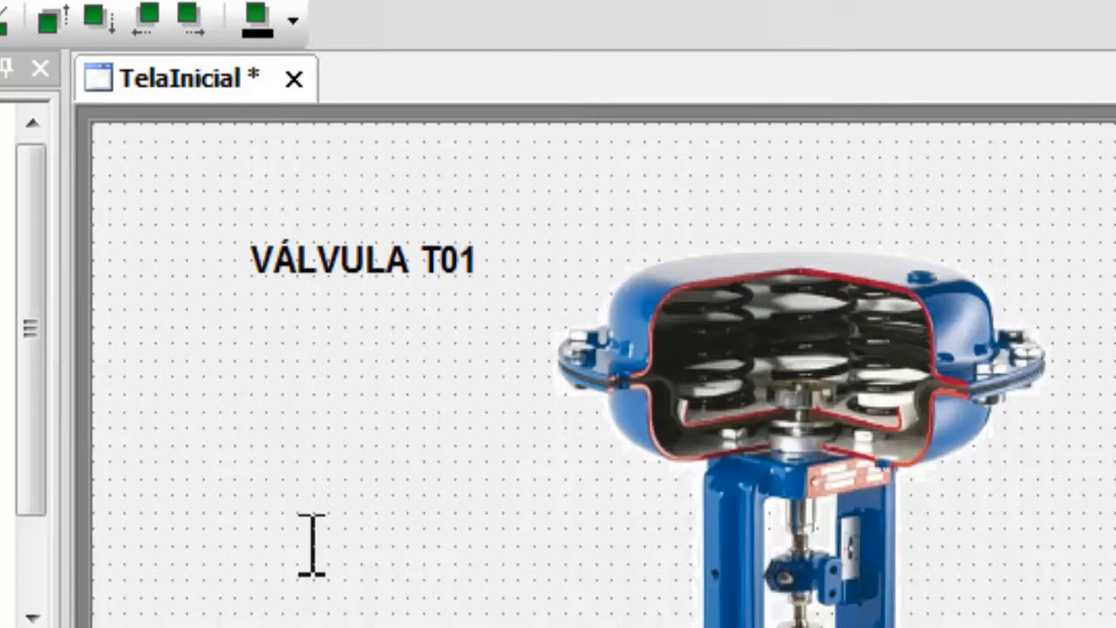
key("Return")
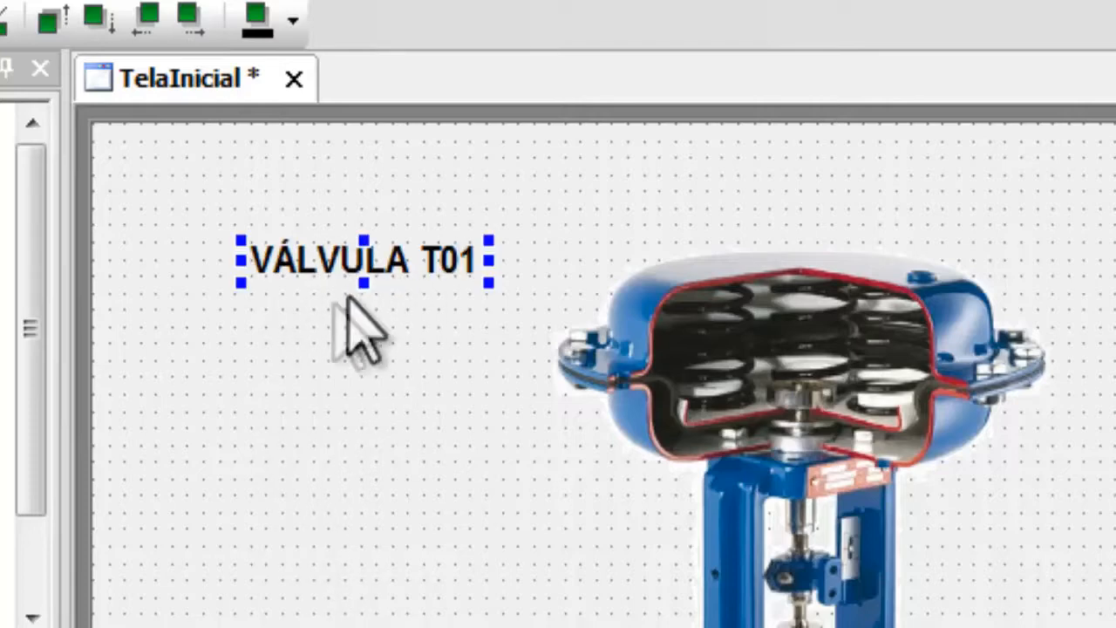
Step: Move the "VÁLVULA T01" label so it sits just above the valve picture, and keep it selected
left_click_drag(360, 251, 775, 214)
left_click(312, 627)
left_click(786, 212)
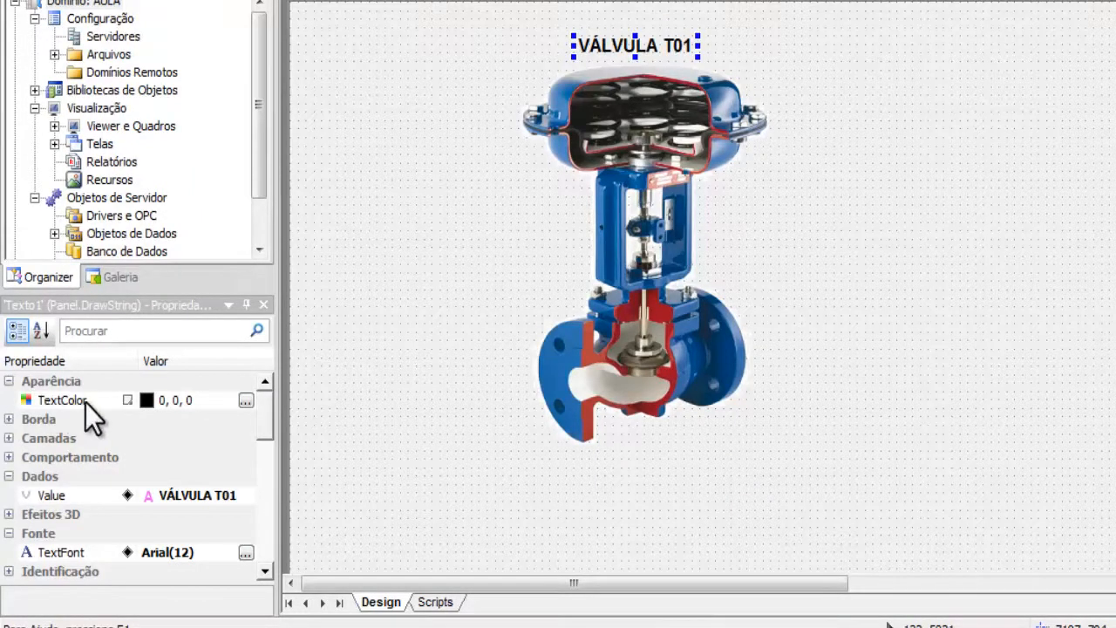
Step: Set the "VÁLVULA T01" label's TextColor to red (255, 0, 0)
left_click(246, 400)
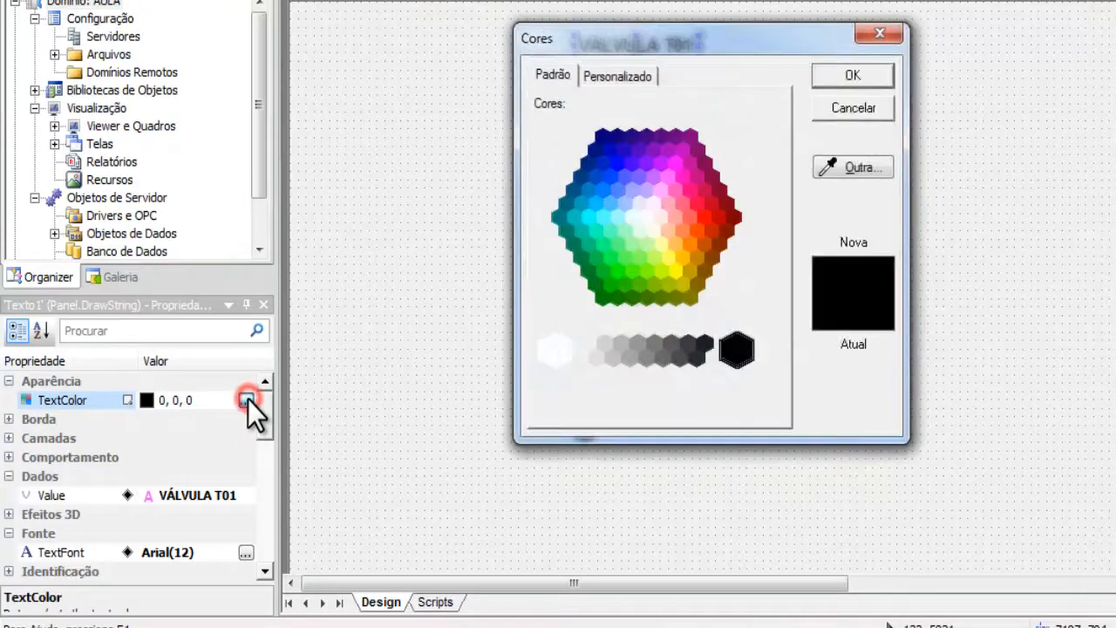
left_click(703, 218)
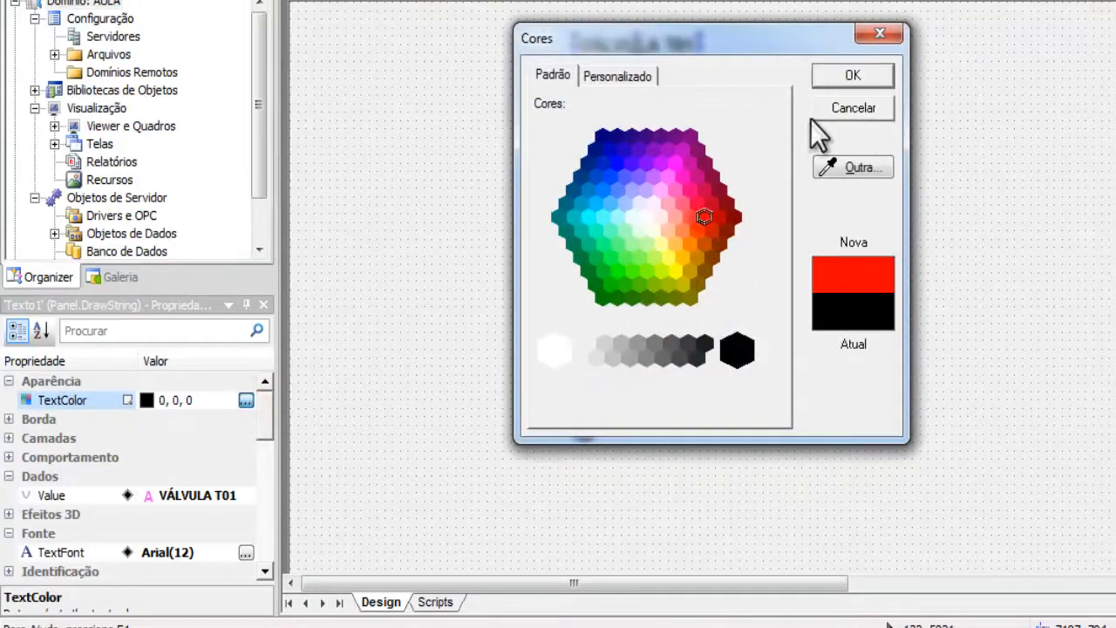
left_click_drag(800, 50, 1035, 41)
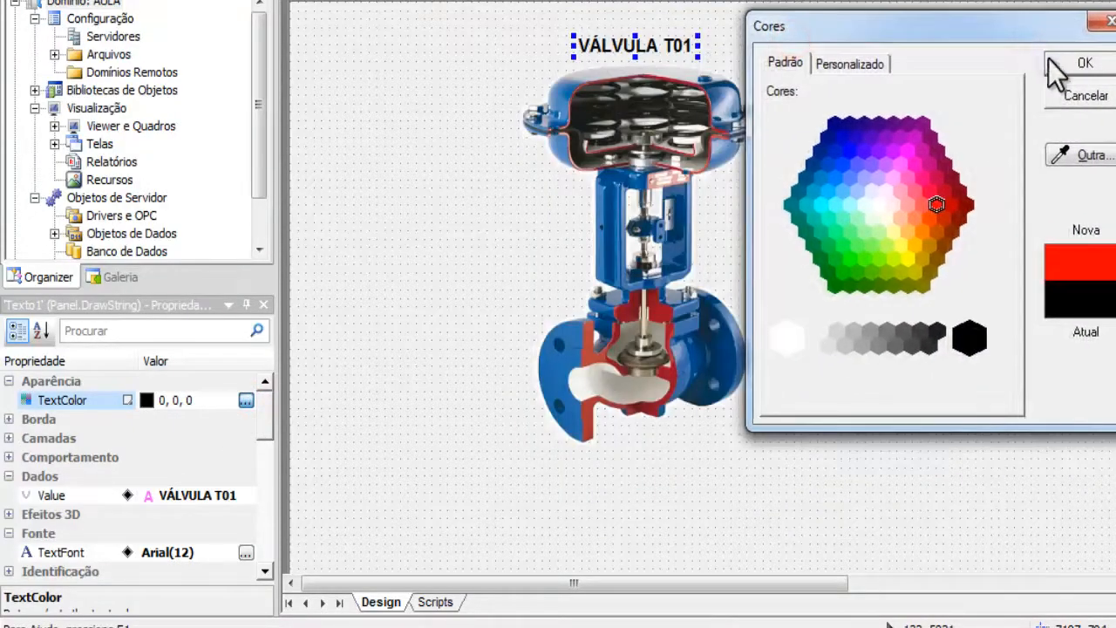
left_click(1084, 67)
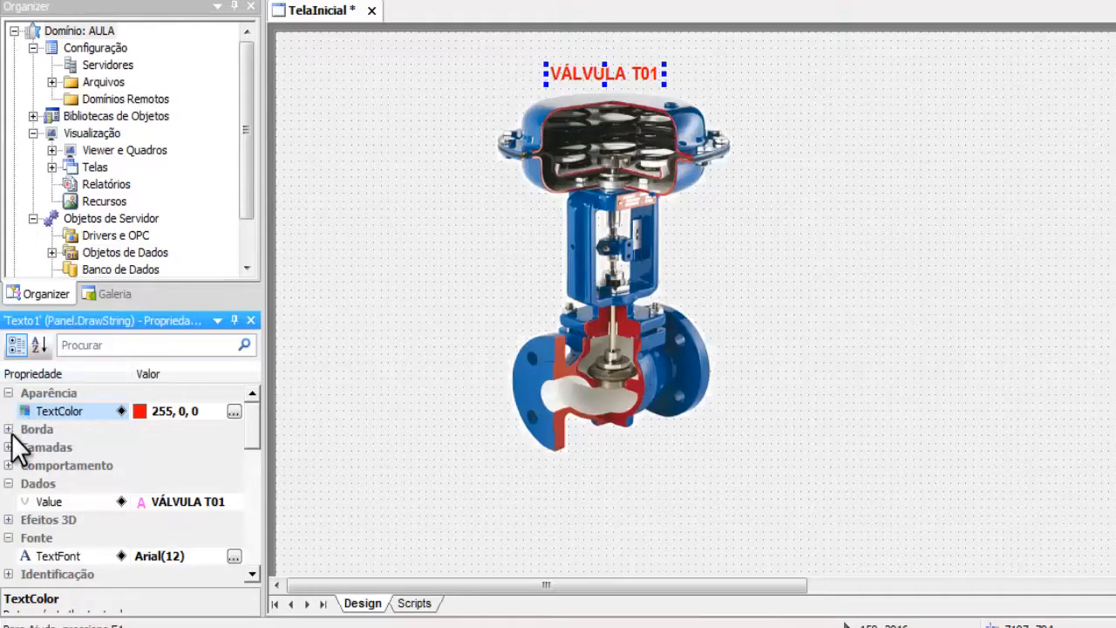
Step: Change the label's Value to "TANQUE 01" and centre the text within its box
left_click(8, 393)
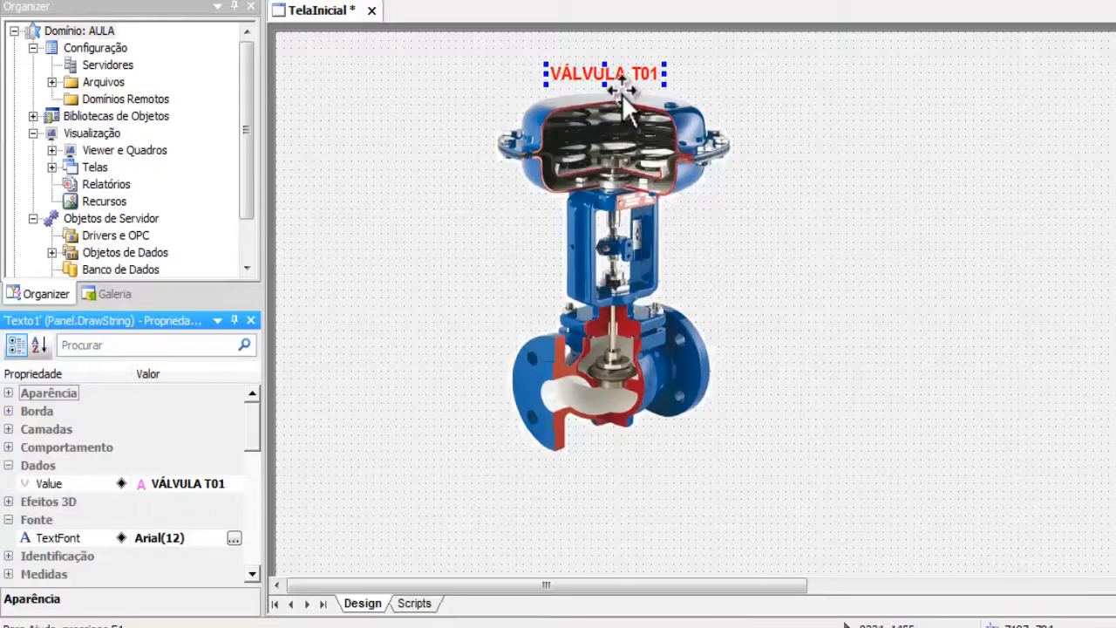
left_click(223, 485)
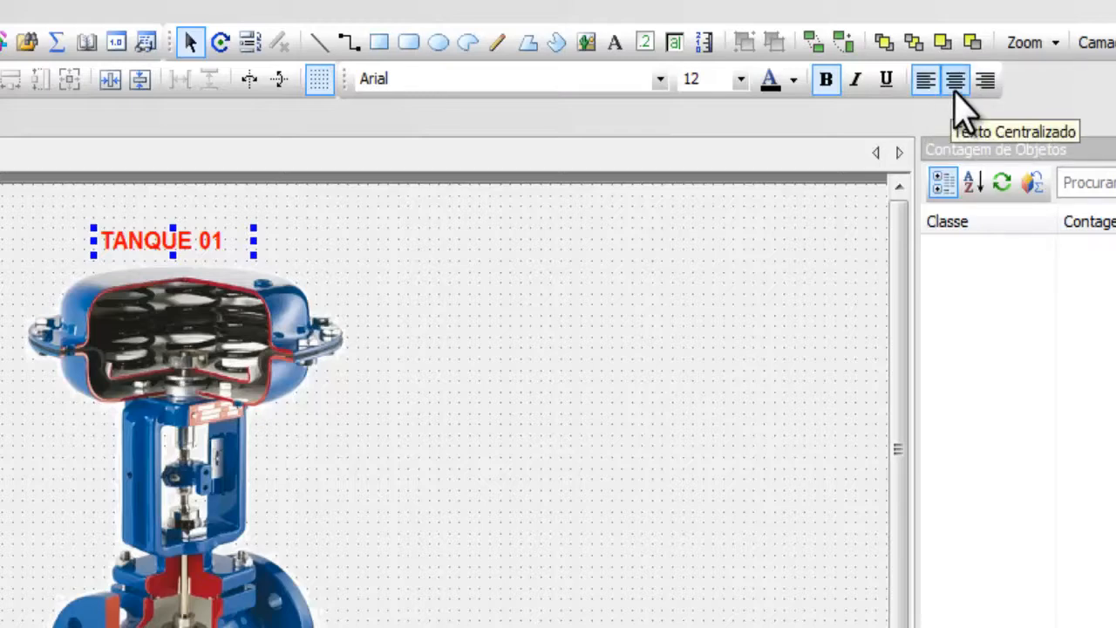
left_click(954, 82)
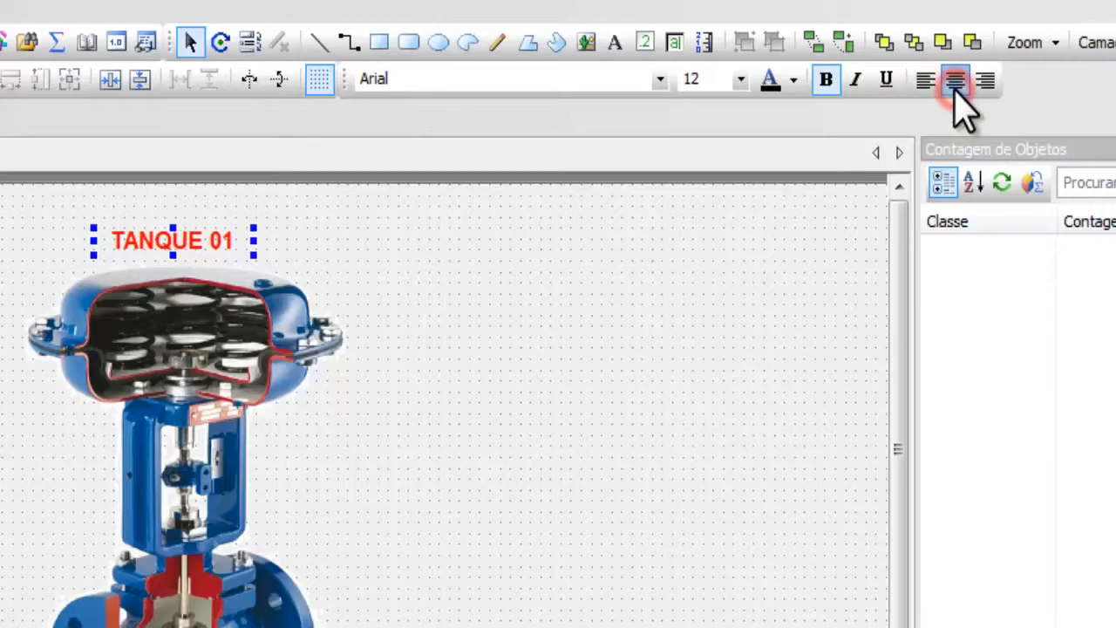
Step: Toggle the "TANQUE 01" label's bold off and on again, make it italic, and try underlining it
left_click(827, 82)
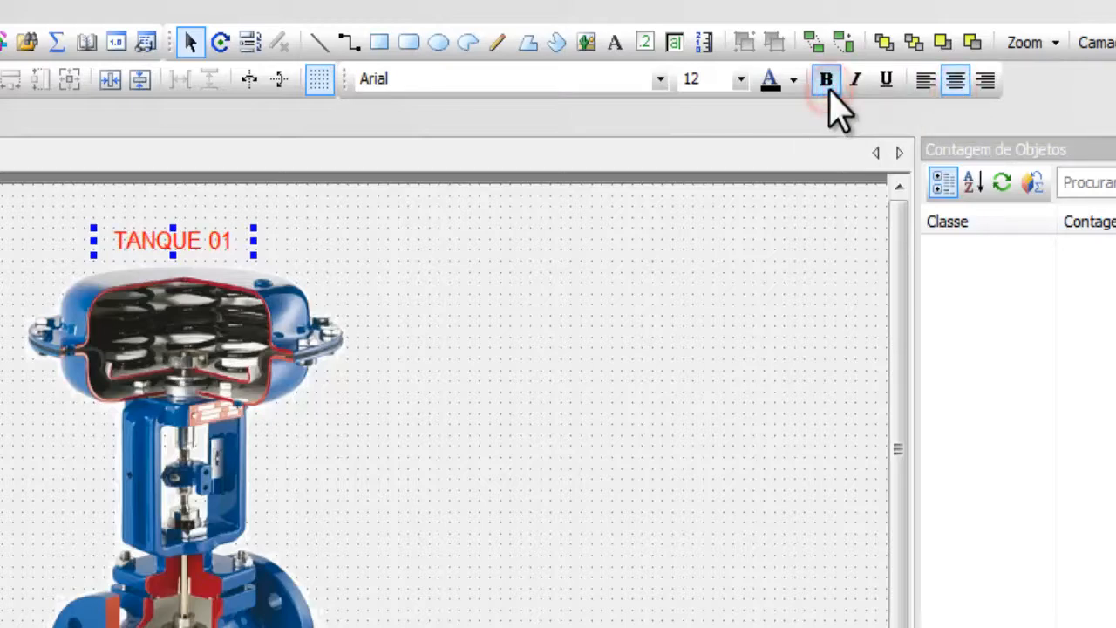
left_click(827, 82)
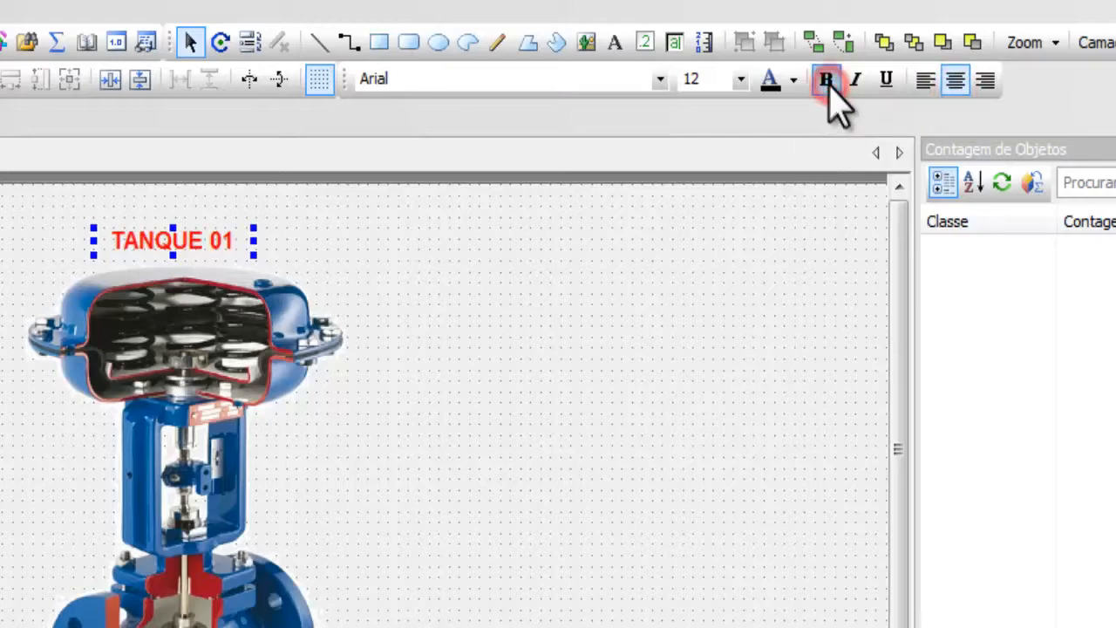
left_click(856, 83)
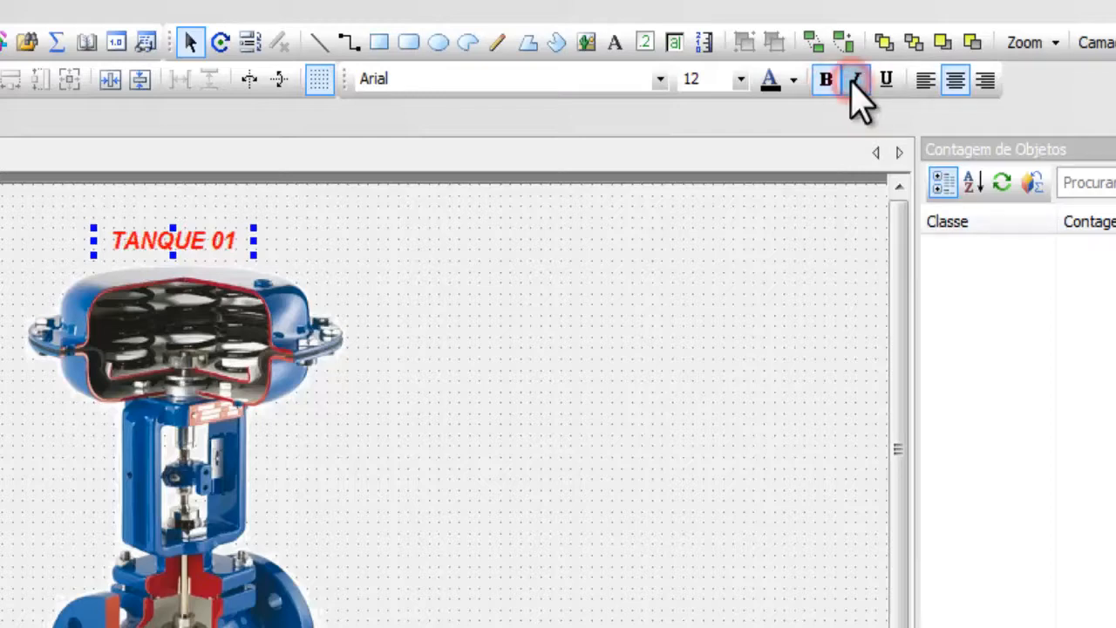
left_click(882, 82)
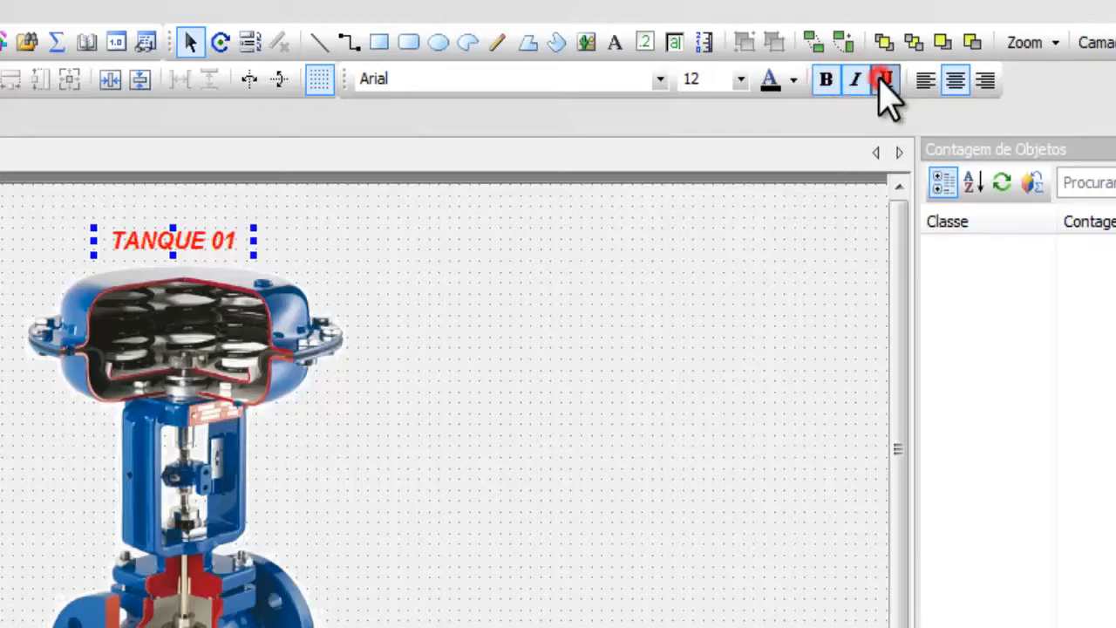
Step: Set the "TANQUE 01" label's font colour to bright green, select the valve picture, and reselect the label
left_click(793, 80)
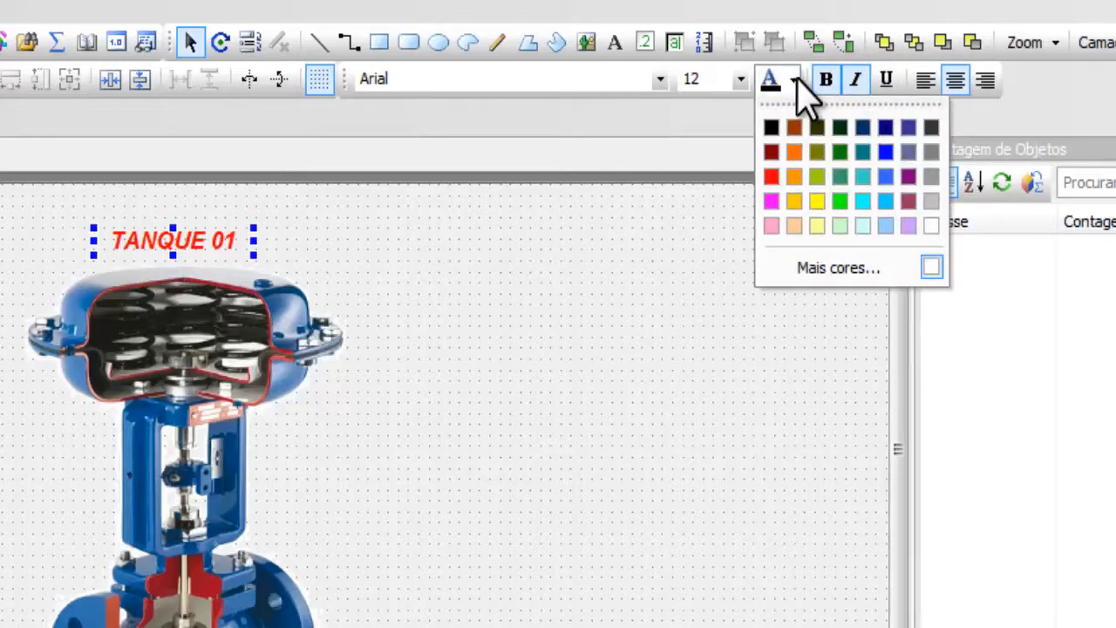
left_click(839, 201)
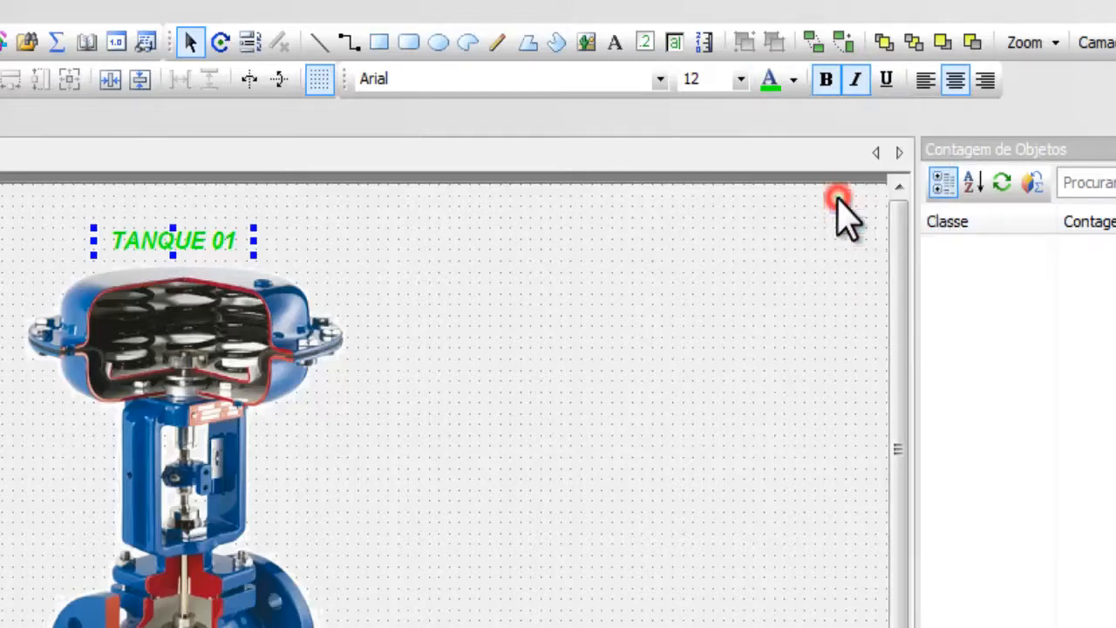
left_click(528, 269)
left_click(210, 347)
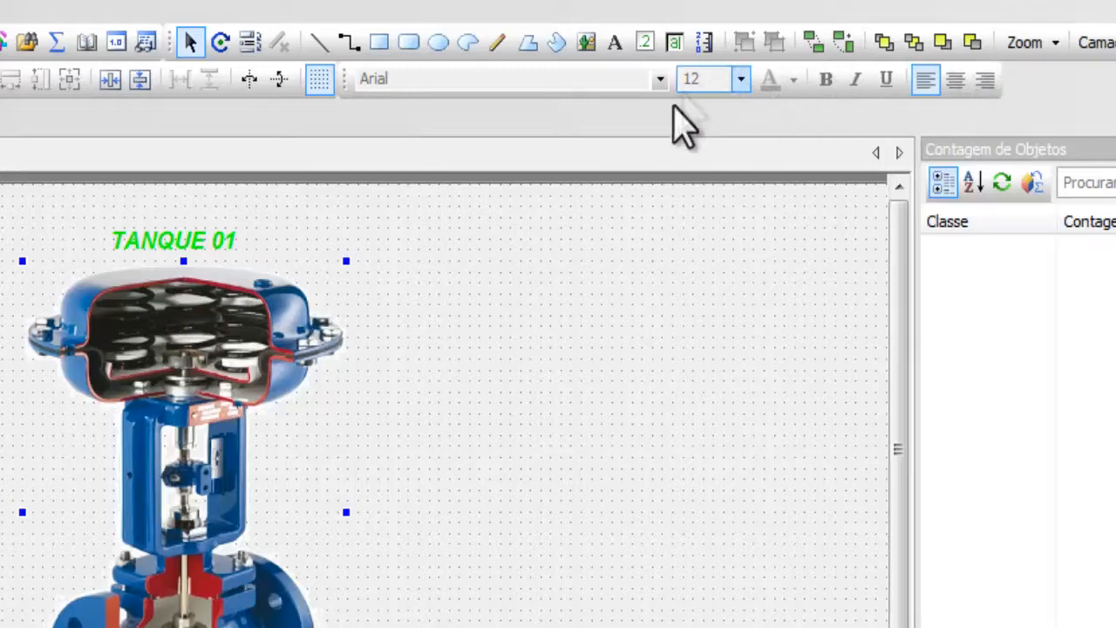
left_click(183, 237)
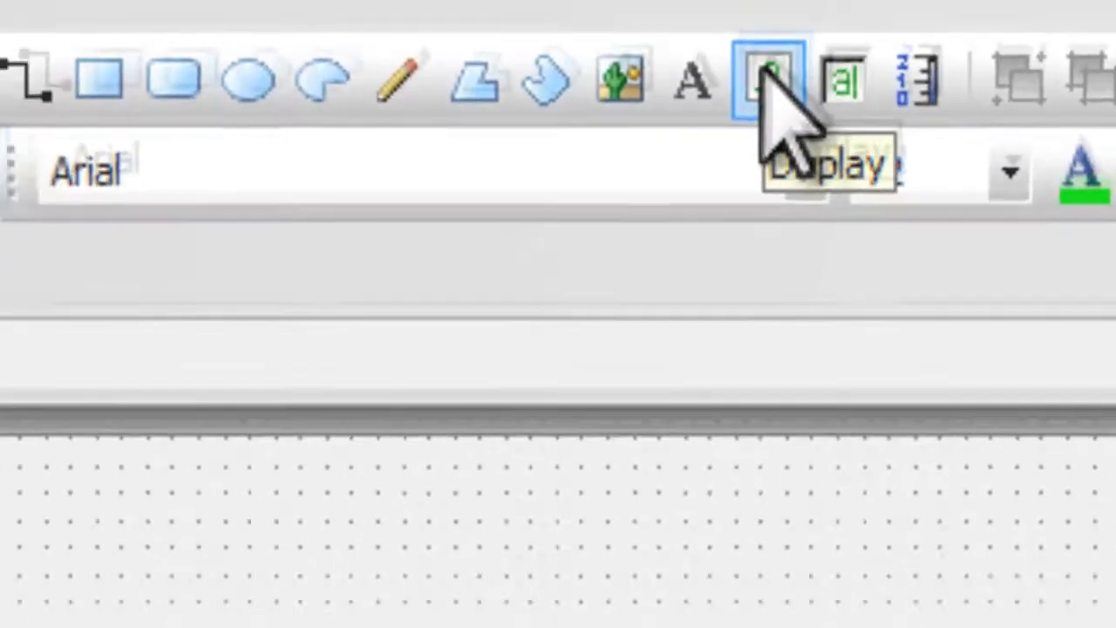
Step: Draw a Display object in the empty area beside the valve's yoke and select it
left_click(745, 111)
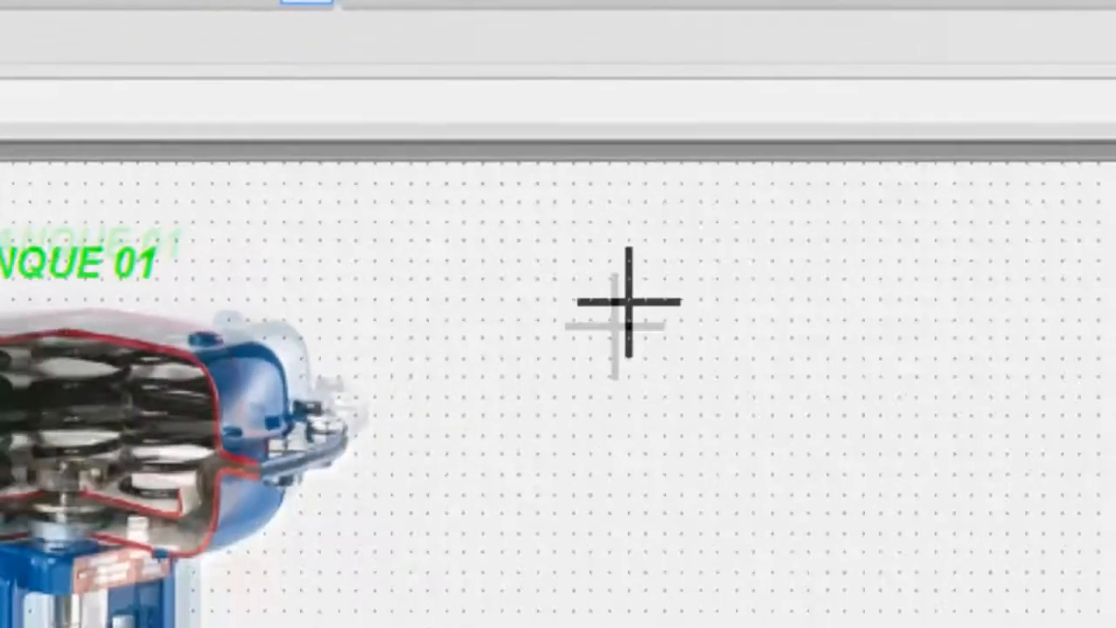
left_click_drag(585, 269, 783, 353)
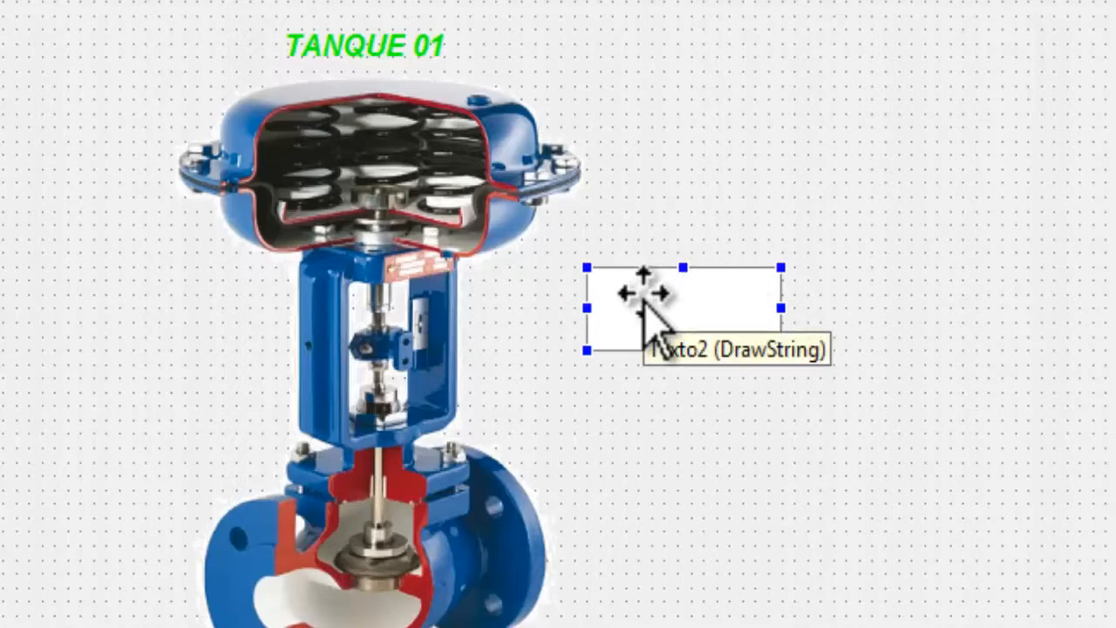
left_click(655, 192)
left_click(688, 332)
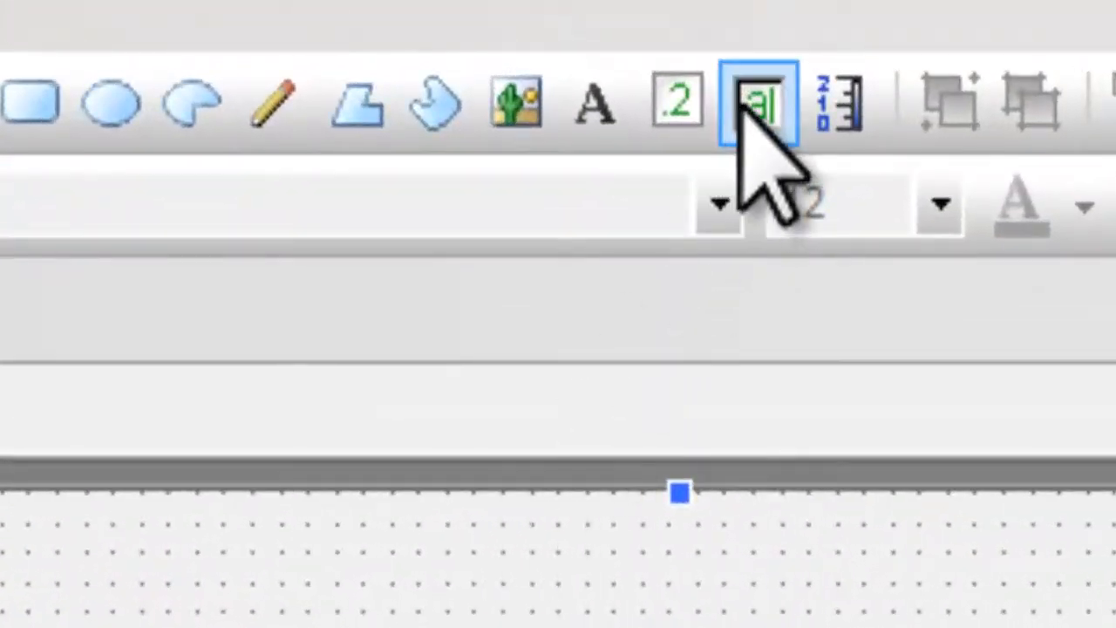
Step: Draw a rectangular setpoint entry box in the empty area beside the valve, just below the actuator head's level
left_click(746, 105)
left_click_drag(688, 390, 845, 460)
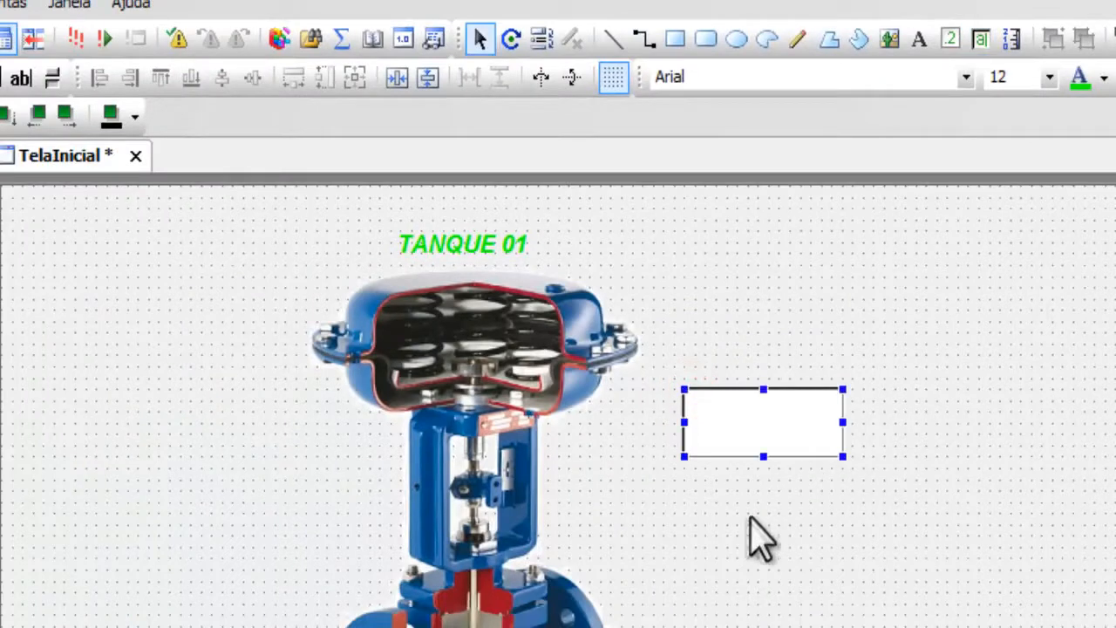